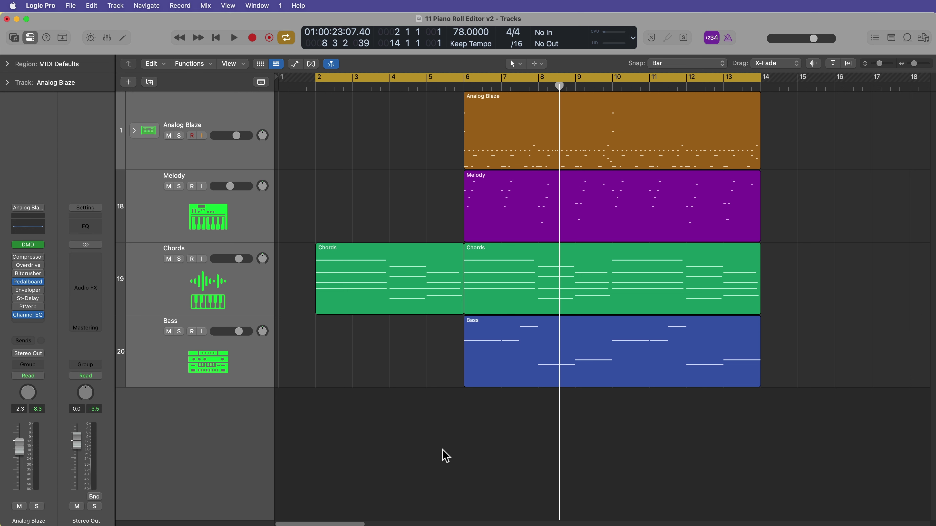
Select the Analog Blaze track and open its region in the Piano Roll Editor.
{"action": "left_click", "coordinate": [236, 118]}
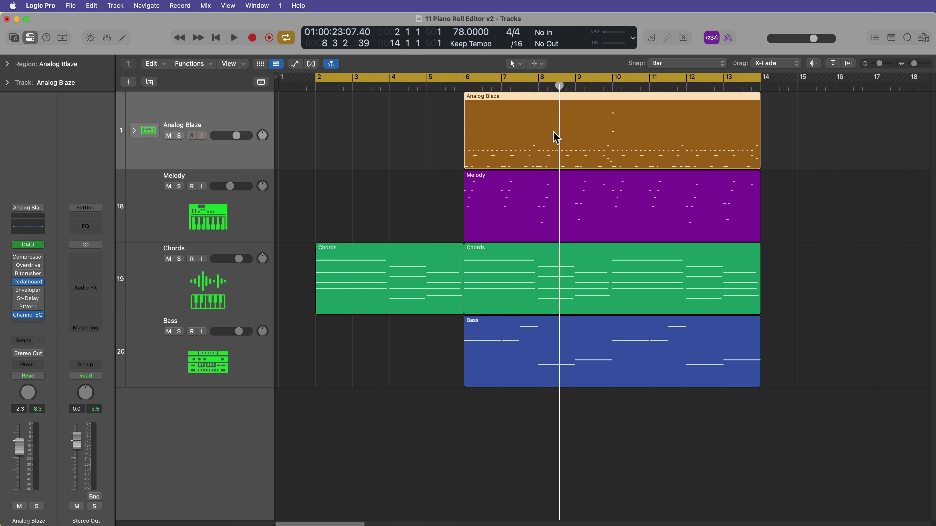
{"action": "double_click", "coordinate": [557, 138]}
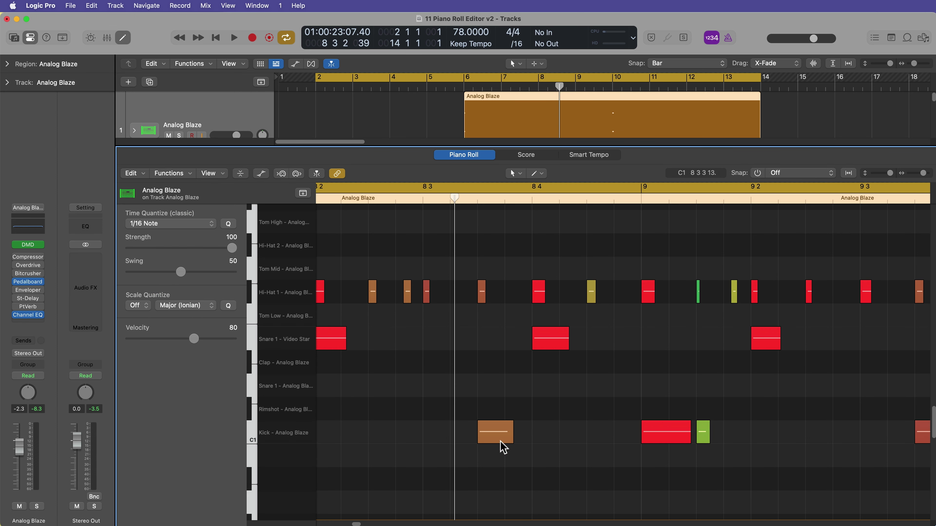
{"action": "left_click", "coordinate": [522, 173]}
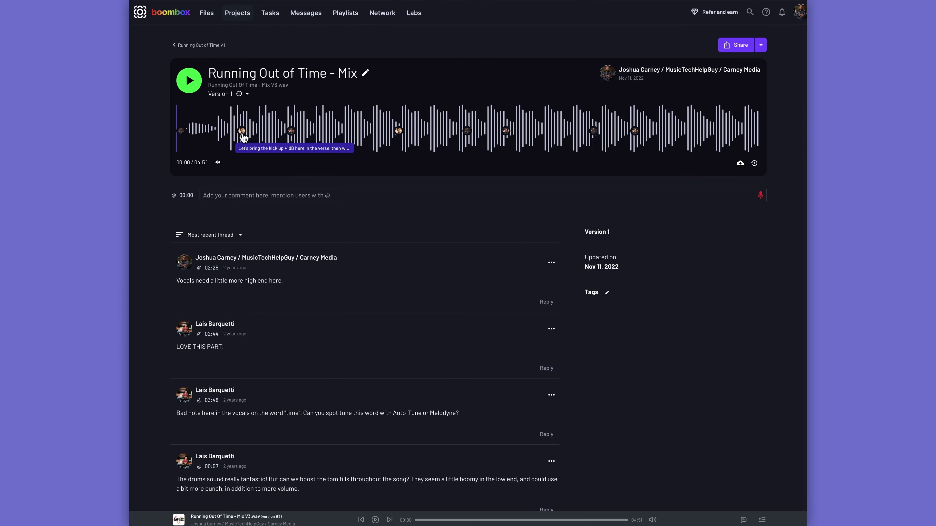
Switch to Boombox and look through the comments on the Running Out of Time mix.
{"action": "scroll", "coordinate": [245, 141], "scroll_direction": "down", "scroll_amount": 8}
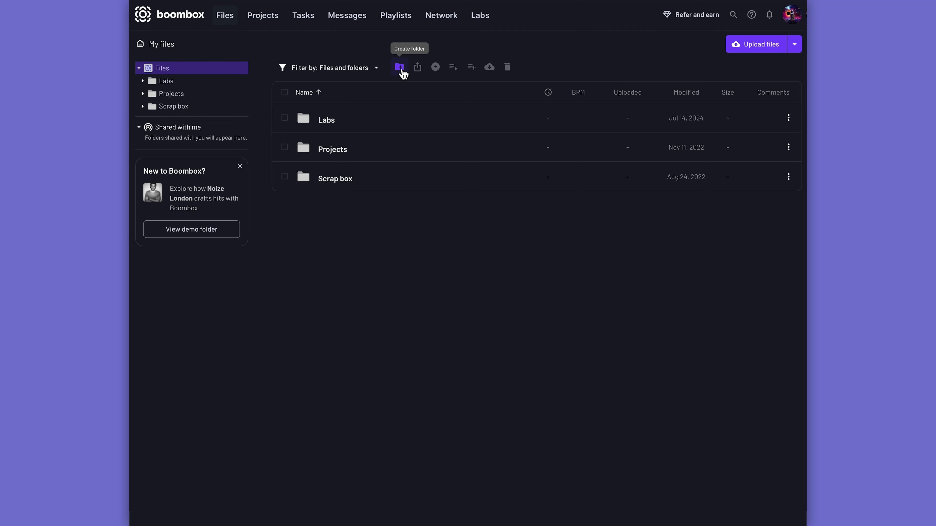
Create an inbox folder named Mix Project 1 and view the access levels for sharing it with a collaborator.
{"action": "left_click", "coordinate": [399, 67]}
{"action": "left_click", "coordinate": [387, 322]}
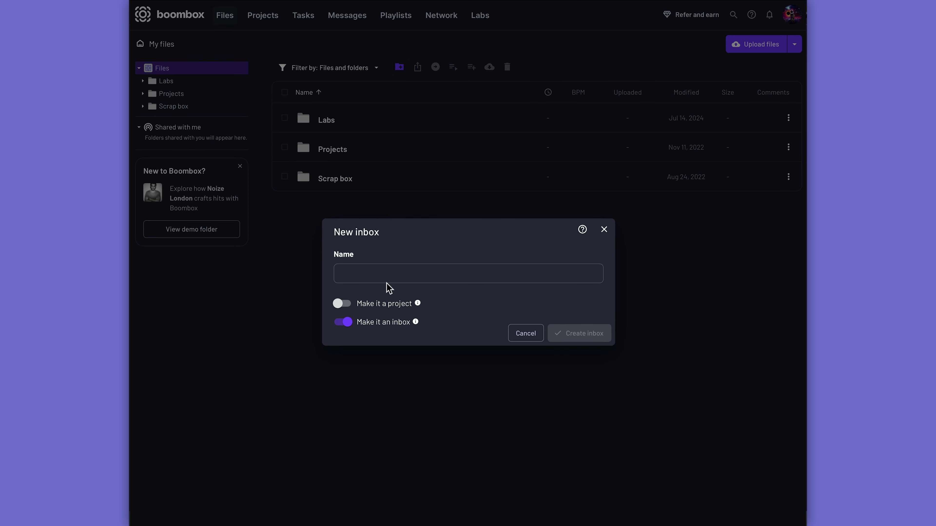
{"action": "left_click", "coordinate": [386, 273]}
{"action": "type", "text": "Mix Project 1"}
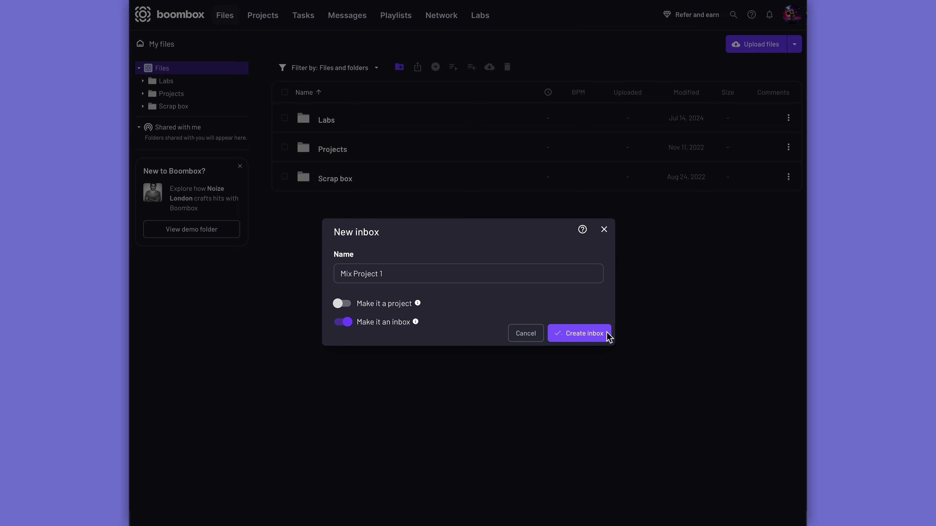
{"action": "left_click", "coordinate": [606, 334]}
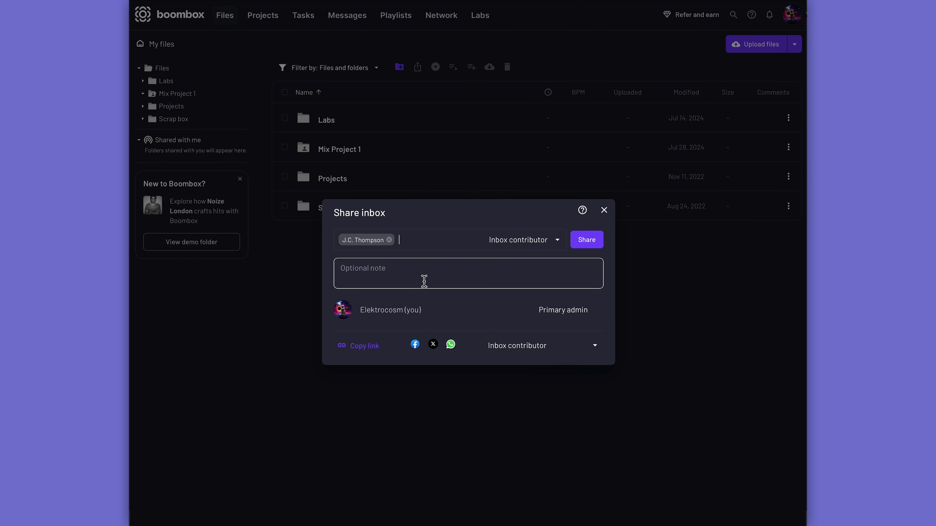
{"action": "left_click", "coordinate": [557, 240]}
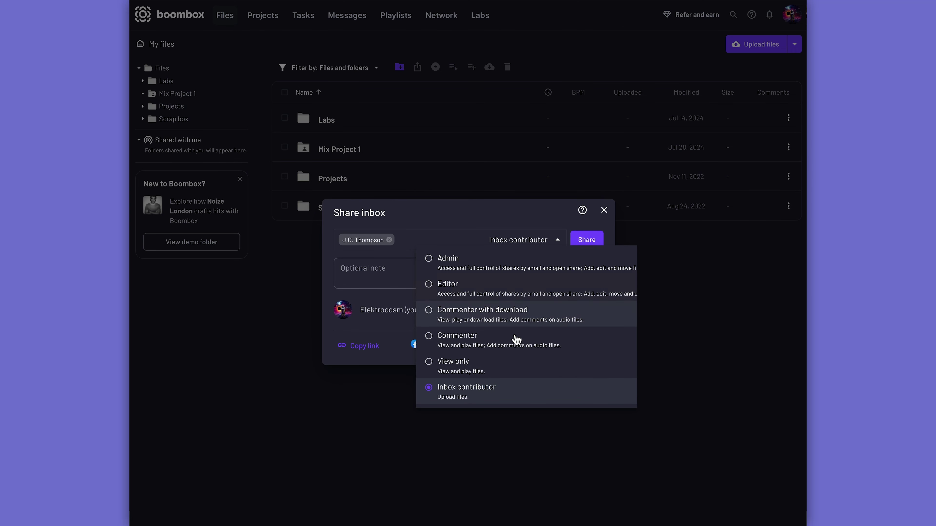
{"action": "left_click", "coordinate": [384, 327]}
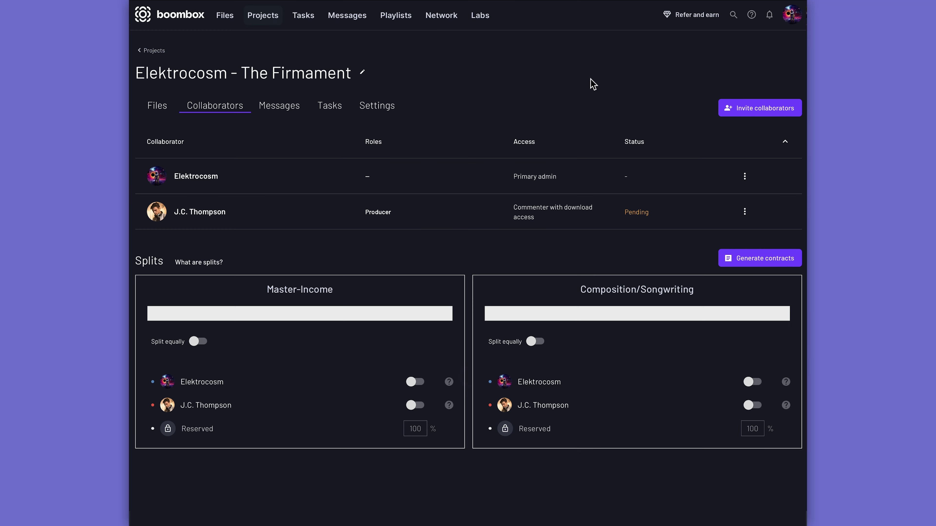
Try the Commenter access level for the invited producer on the project, and return it to Commenter with download access.
{"action": "left_click", "coordinate": [745, 212]}
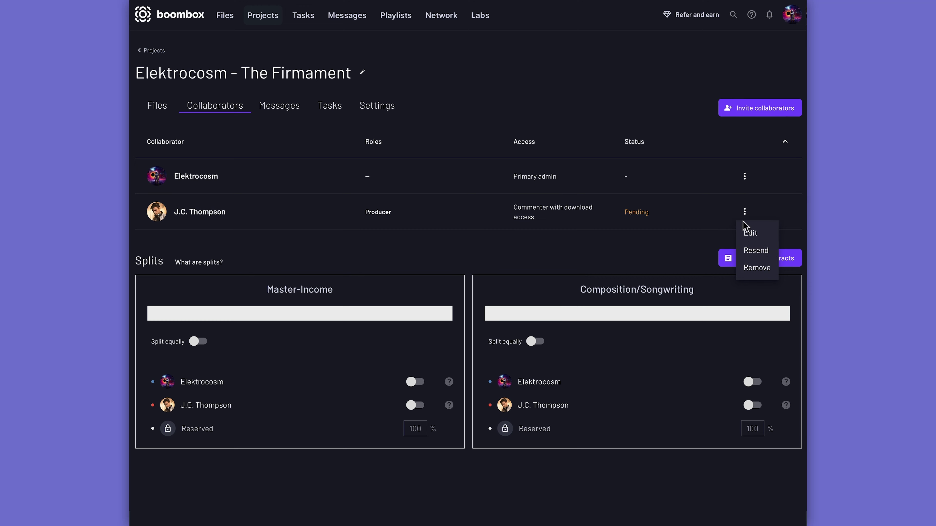
{"action": "left_click", "coordinate": [750, 234]}
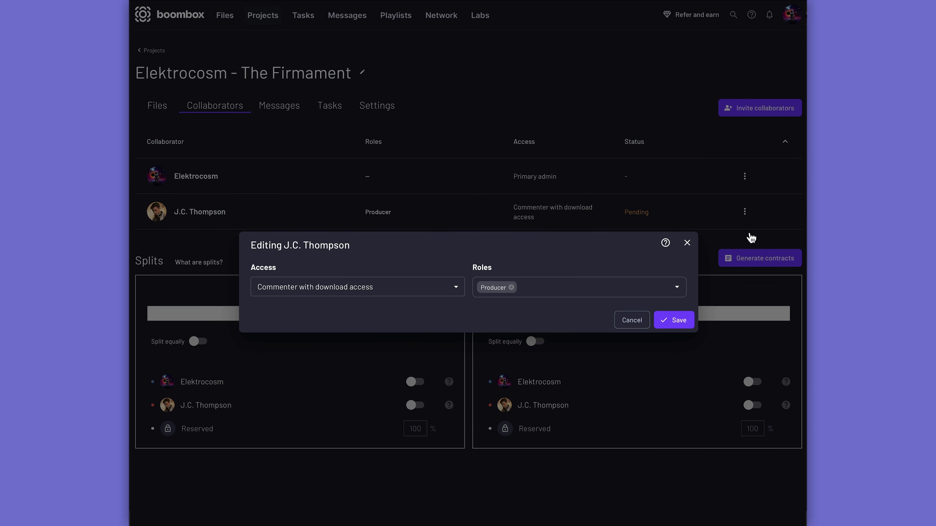
{"action": "left_click", "coordinate": [421, 287]}
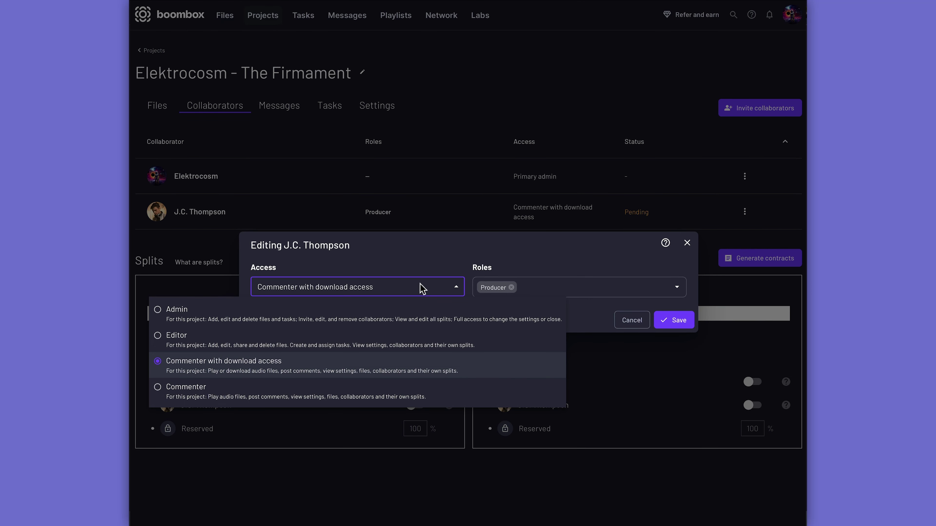
{"action": "left_click", "coordinate": [344, 398]}
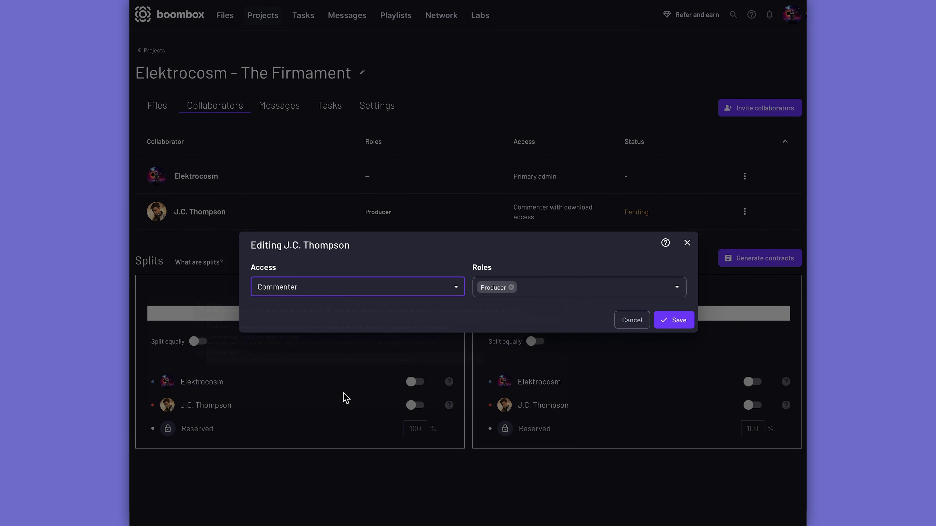
{"action": "left_click", "coordinate": [420, 293]}
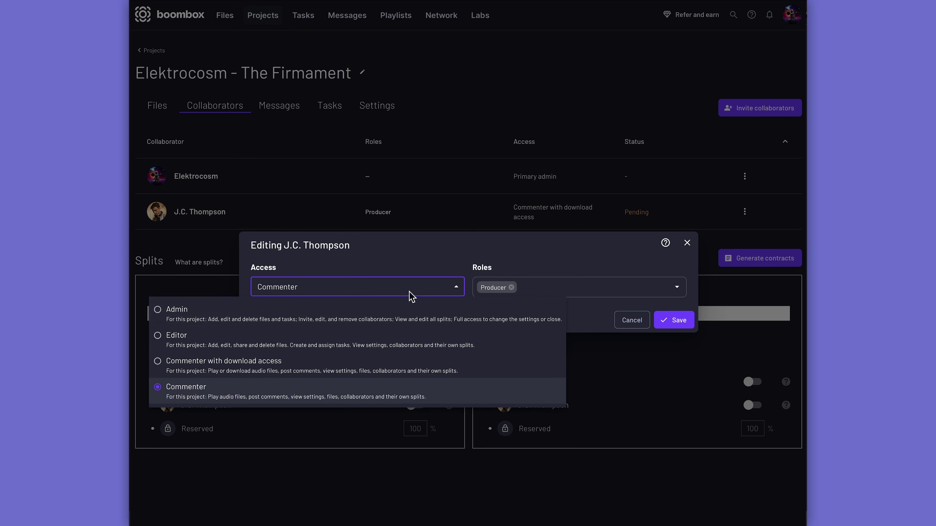
{"action": "left_click", "coordinate": [357, 372]}
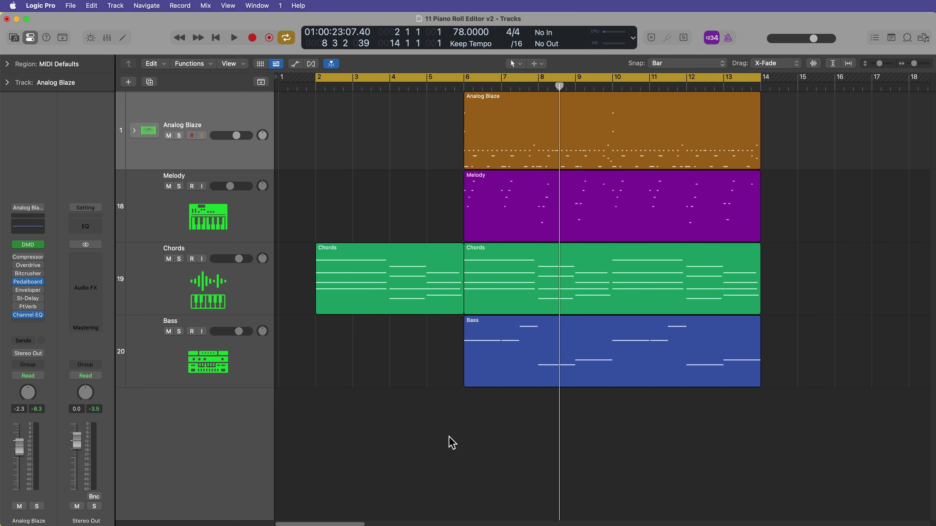
Switch to Logic Pro, select the Analog Blaze, Melody, Chords and Bass regions one after another, and clear the selection.
{"action": "left_click", "coordinate": [645, 168]}
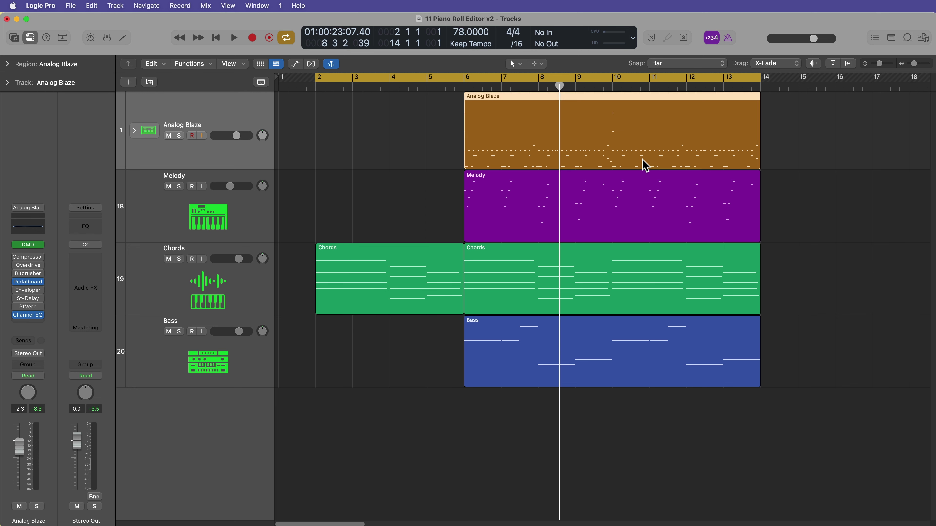
{"action": "left_click", "coordinate": [641, 208]}
{"action": "left_click", "coordinate": [628, 269]}
{"action": "left_click", "coordinate": [623, 380]}
{"action": "left_click", "coordinate": [799, 360]}
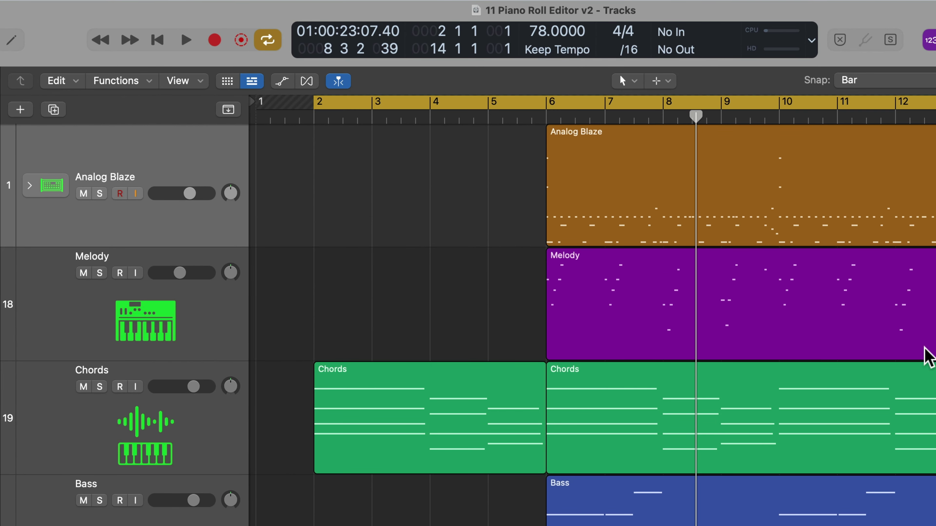
View the primary and secondary tool choices available for the Tracks area.
{"action": "left_click", "coordinate": [623, 82]}
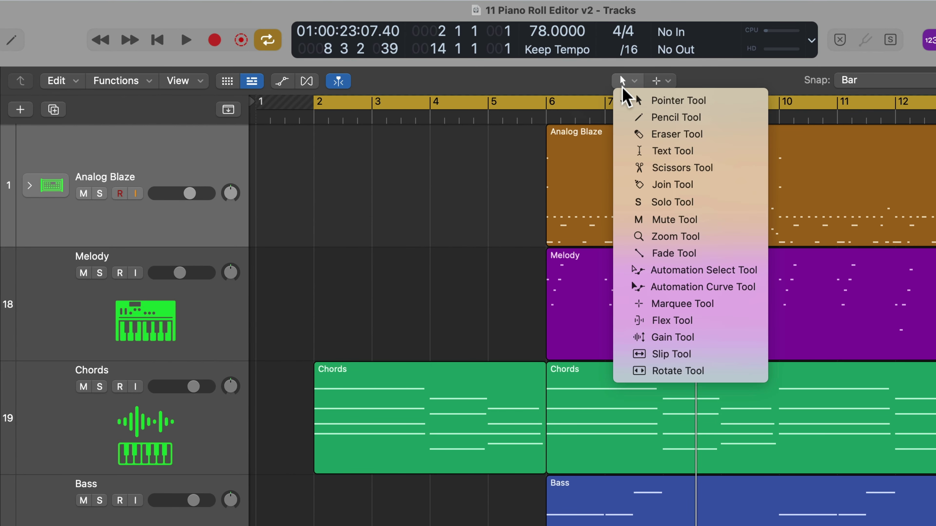
{"action": "left_click", "coordinate": [671, 83]}
{"action": "left_click", "coordinate": [670, 82]}
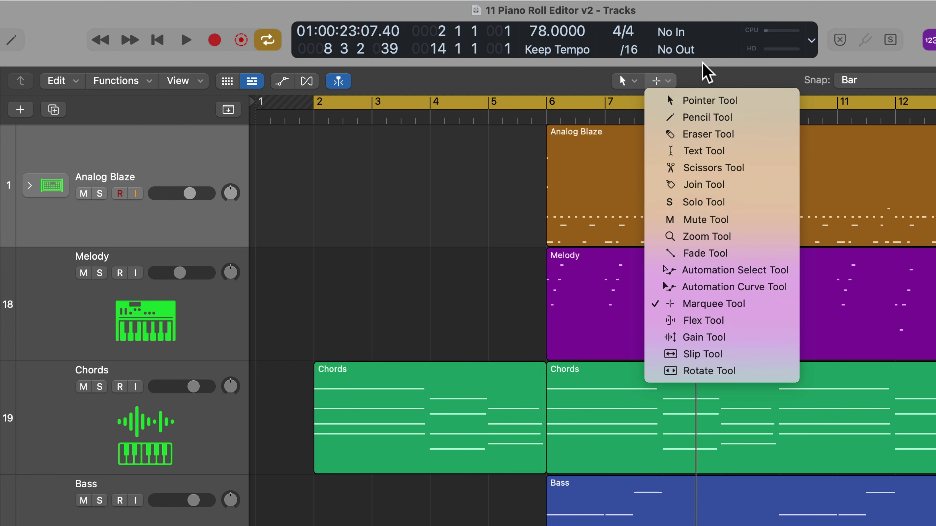
{"action": "left_click", "coordinate": [708, 76]}
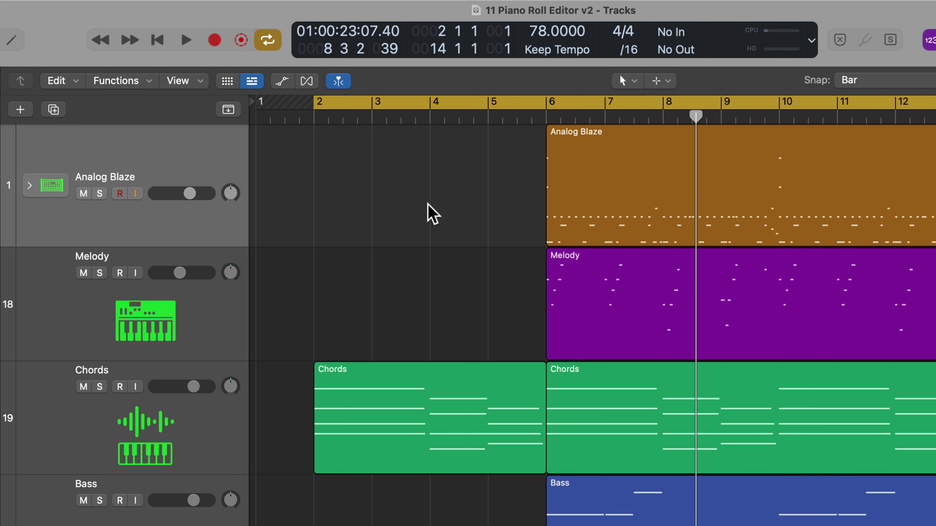
Sweep an empty area with the Pointer Tool and make a Marquee selection from bar 5 to bar 8 on the Analog Blaze track.
{"action": "left_click_drag", "start_coordinate": [364, 174], "coordinate": [451, 276]}
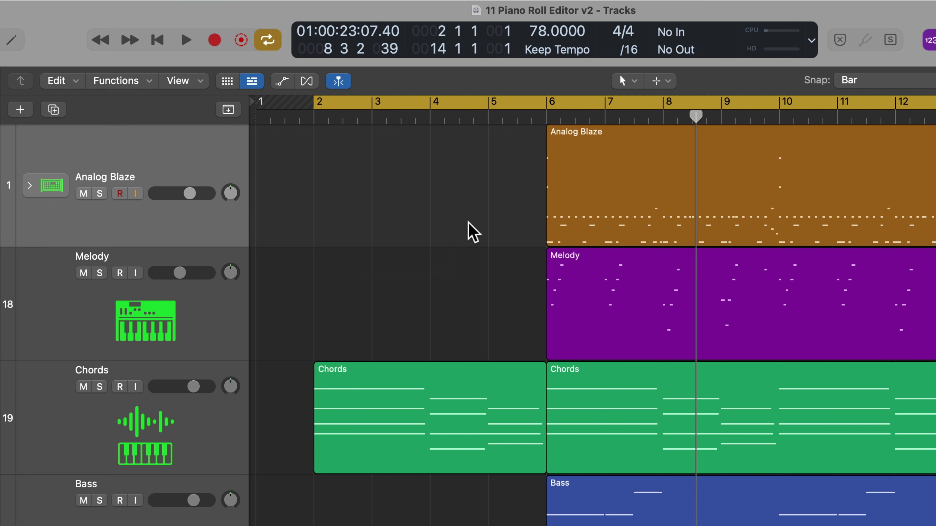
{"action": "left_click", "coordinate": [658, 85]}
{"action": "left_click", "coordinate": [492, 195]}
{"action": "left_click_drag", "start_coordinate": [496, 192], "coordinate": [607, 197]}
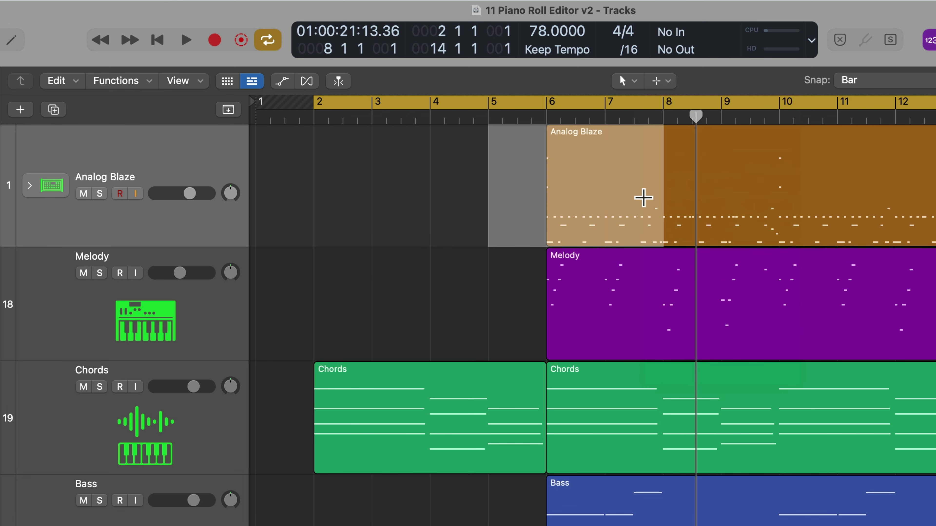
{"action": "left_click", "coordinate": [438, 179]}
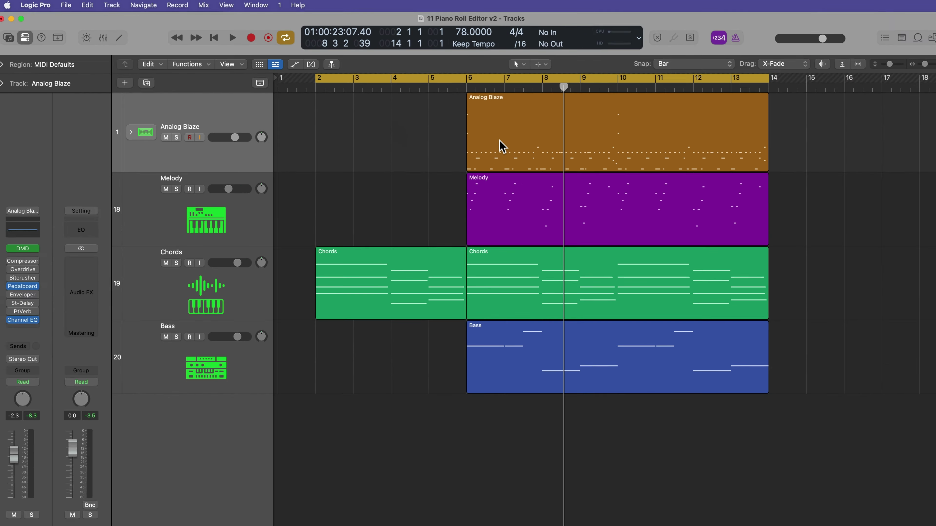
View the Analog Blaze region and secondary tool choices in the Piano Roll, and check the editor with no region selected.
{"action": "double_click", "coordinate": [593, 213]}
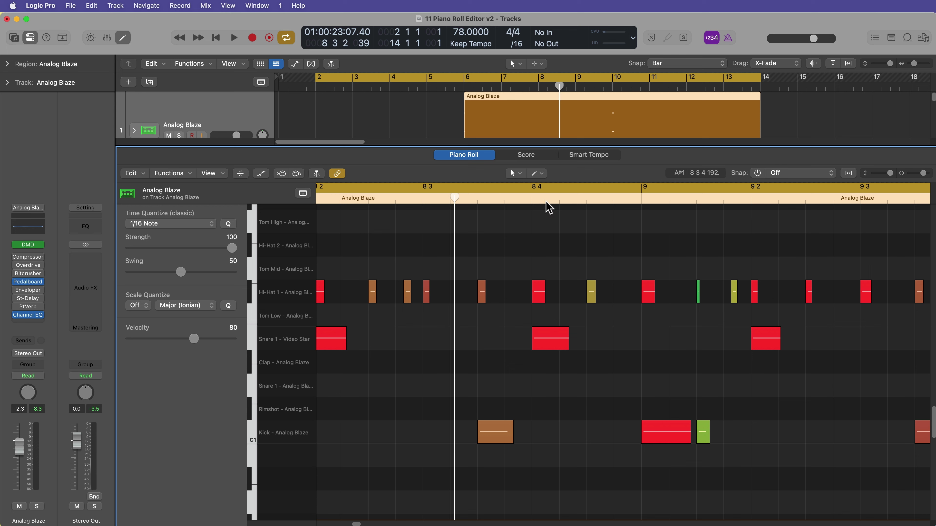
{"action": "left_click", "coordinate": [540, 173]}
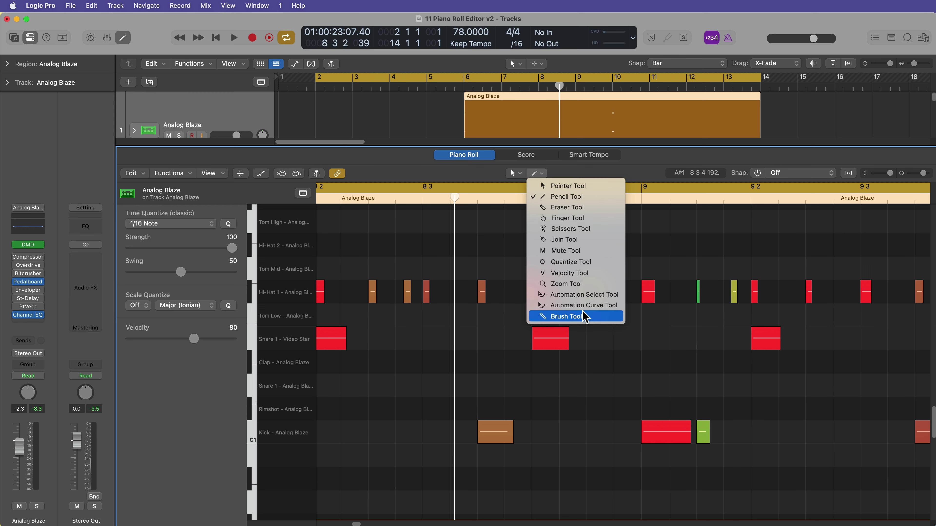
{"action": "left_click", "coordinate": [651, 237]}
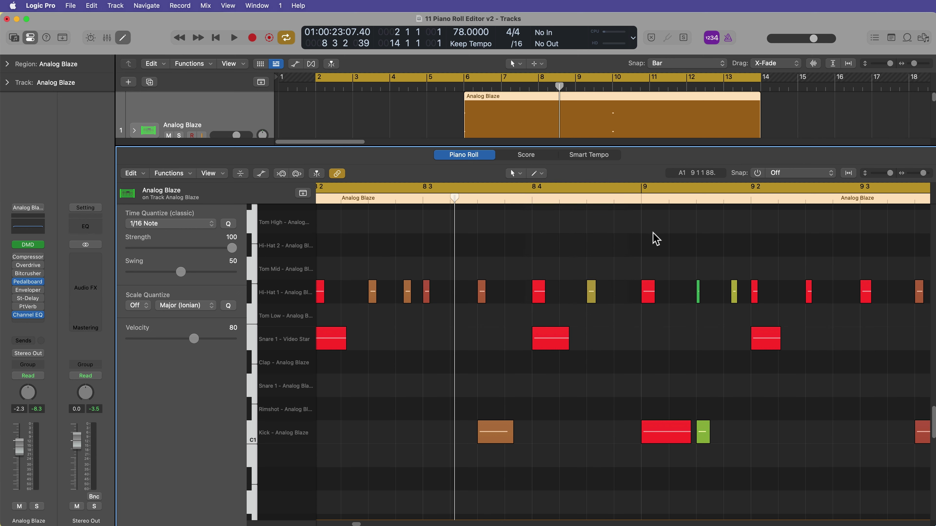
{"action": "left_click", "coordinate": [427, 118]}
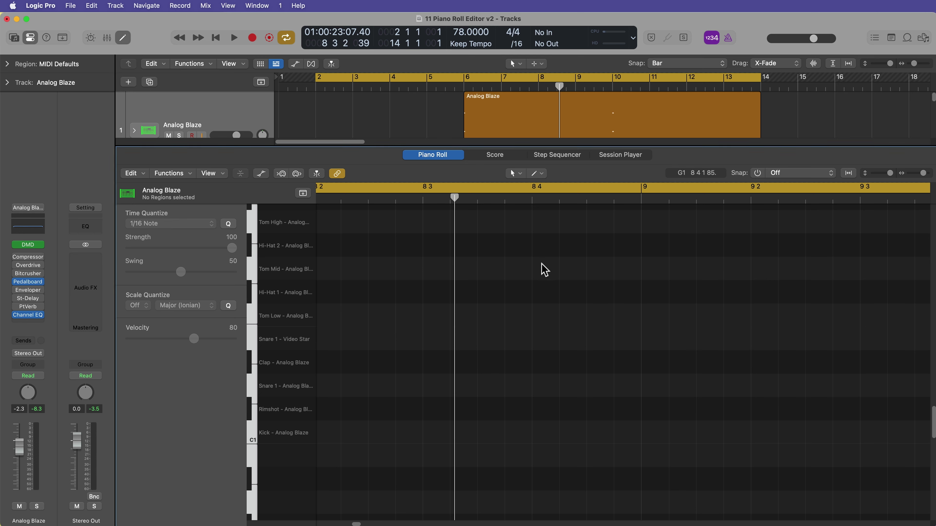
{"action": "left_click", "coordinate": [529, 110]}
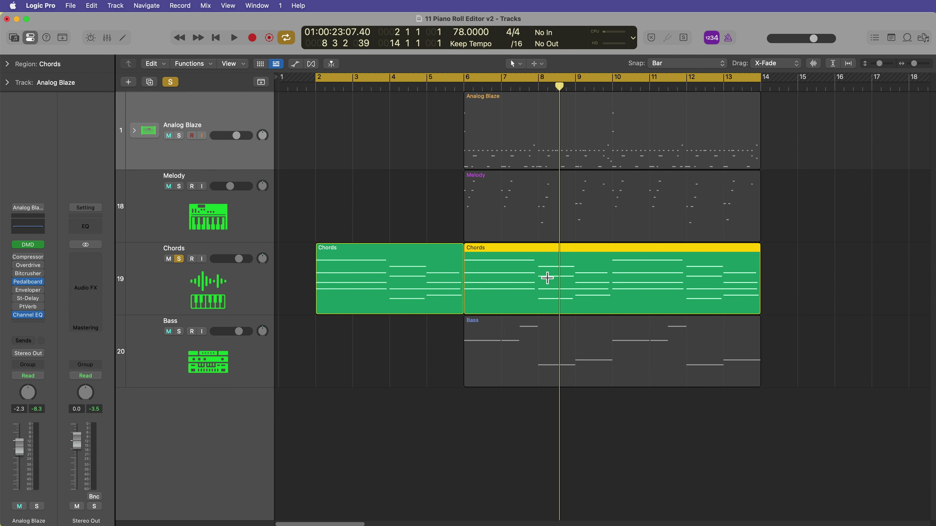
Set the cycle range to the Chords region at bars 6 to 14 and open that region fitted in the Piano Roll.
{"action": "key", "text": "super+u"}
{"action": "double_click", "coordinate": [551, 284]}
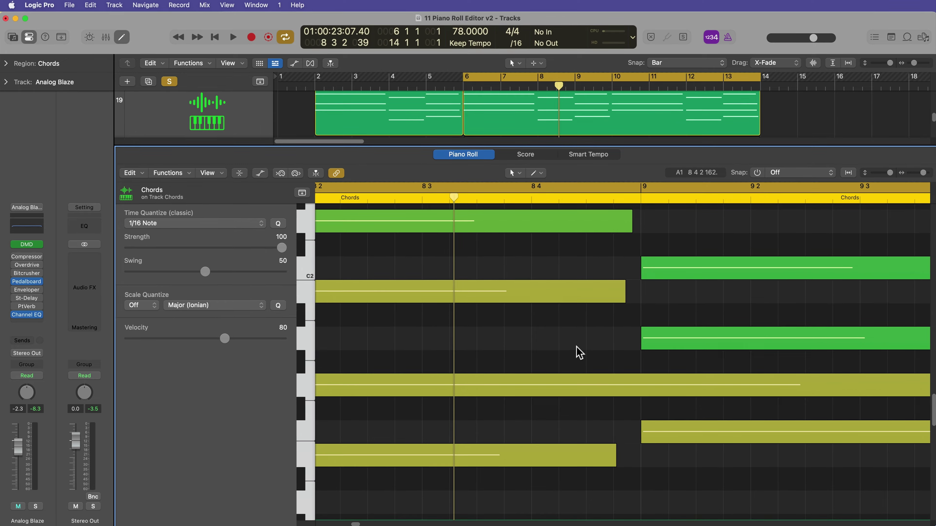
{"action": "key", "text": "z"}
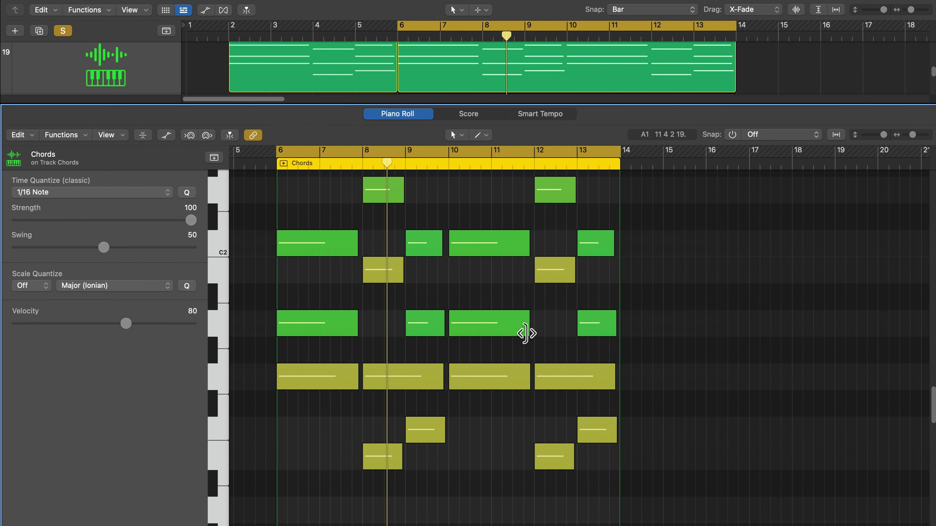
Place the playhead midway through bar 5, ahead of the Chords region's first notes.
{"action": "key", "text": "super+Up"}
{"action": "key", "text": "super+Right"}
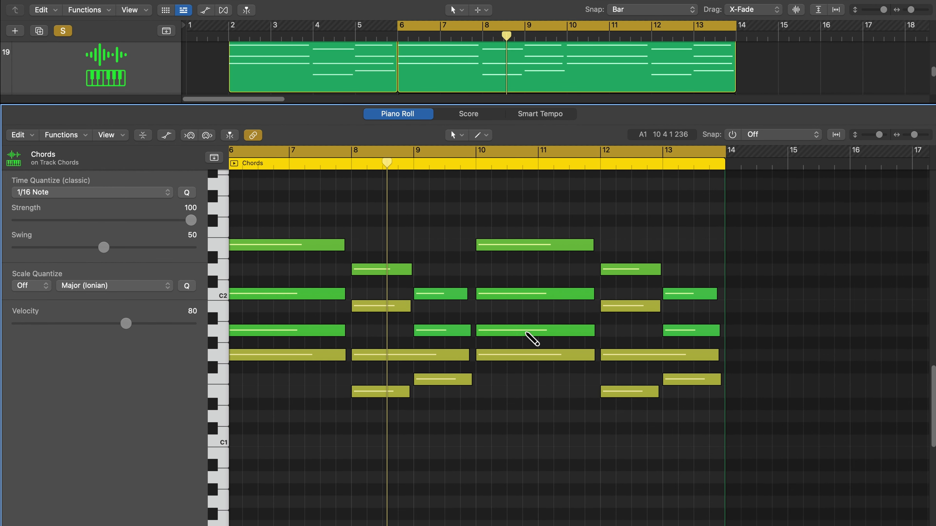
{"action": "scroll", "coordinate": [529, 340], "scroll_direction": "left", "scroll_amount": 3}
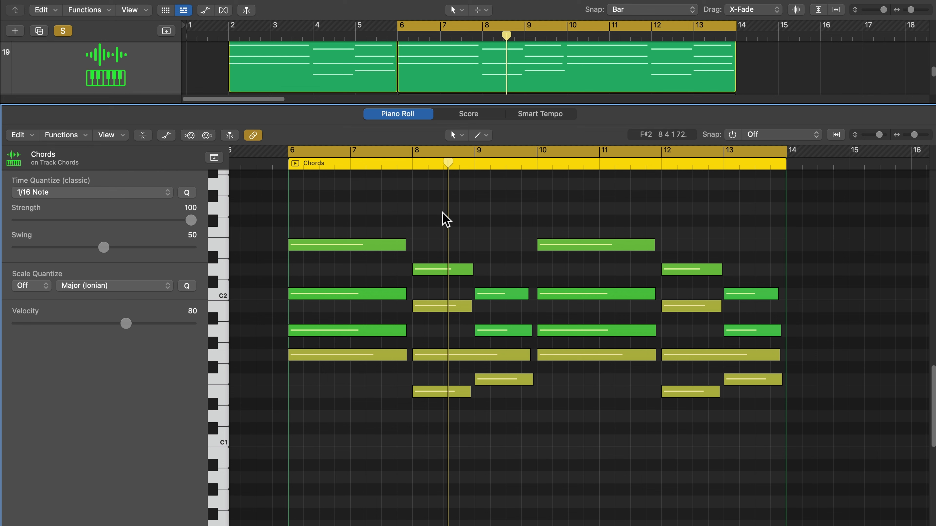
{"action": "left_click", "coordinate": [261, 165]}
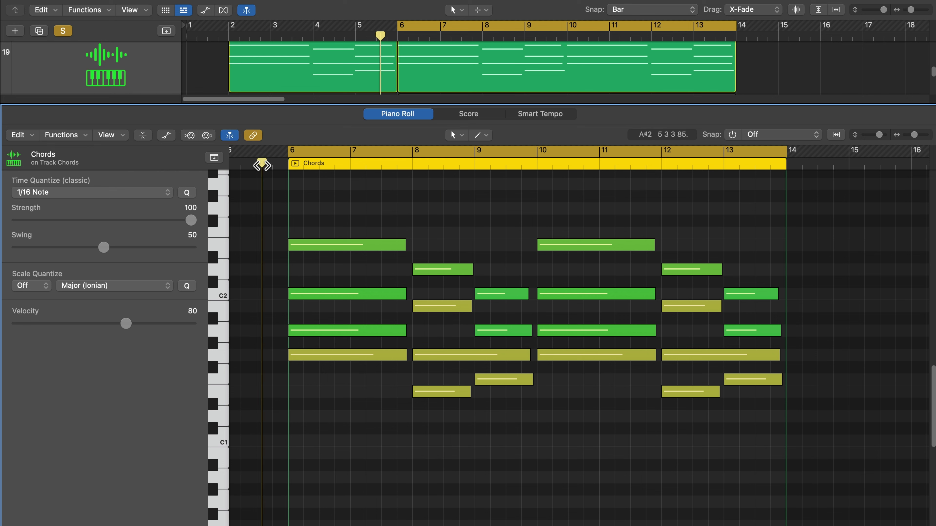
Choose the Pointer Tool as the Piano Roll's primary tool and the Pencil Tool as its secondary tool.
{"action": "left_click", "coordinate": [453, 135]}
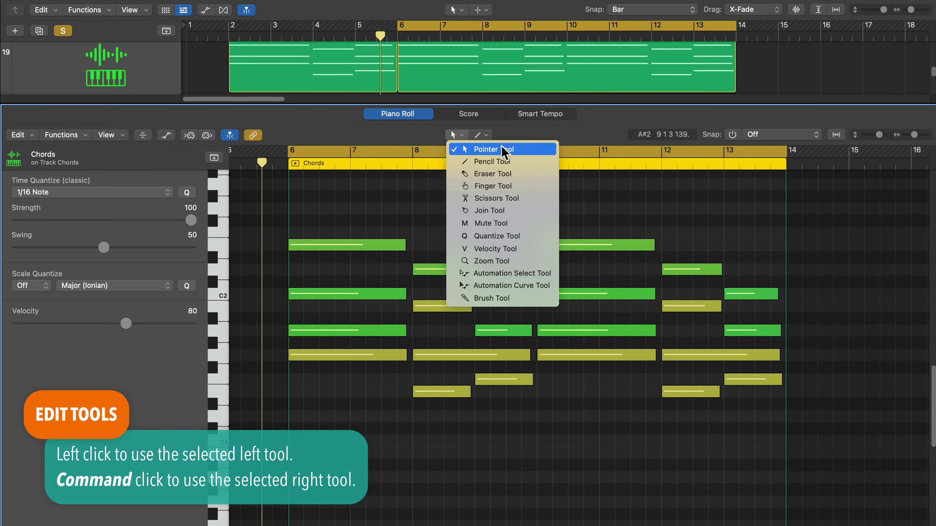
{"action": "left_click", "coordinate": [502, 147]}
{"action": "left_click", "coordinate": [481, 135]}
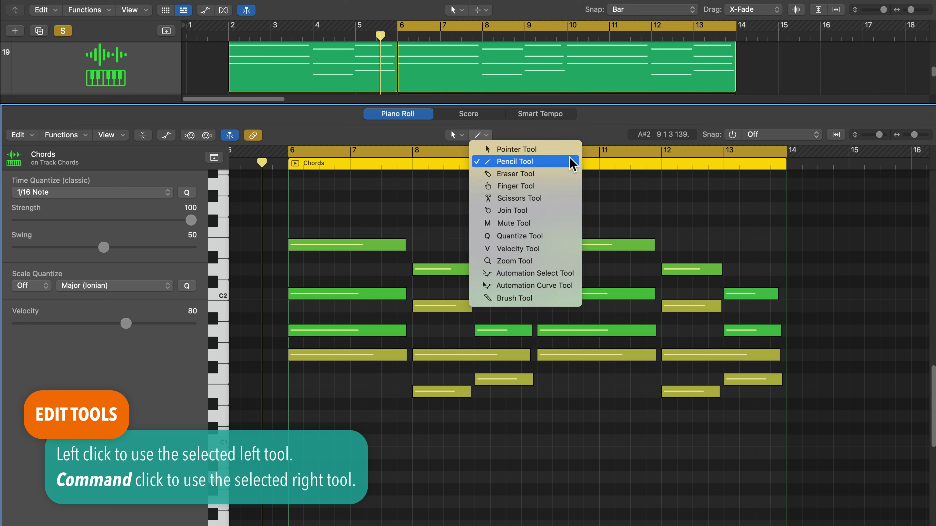
{"action": "left_click", "coordinate": [560, 162]}
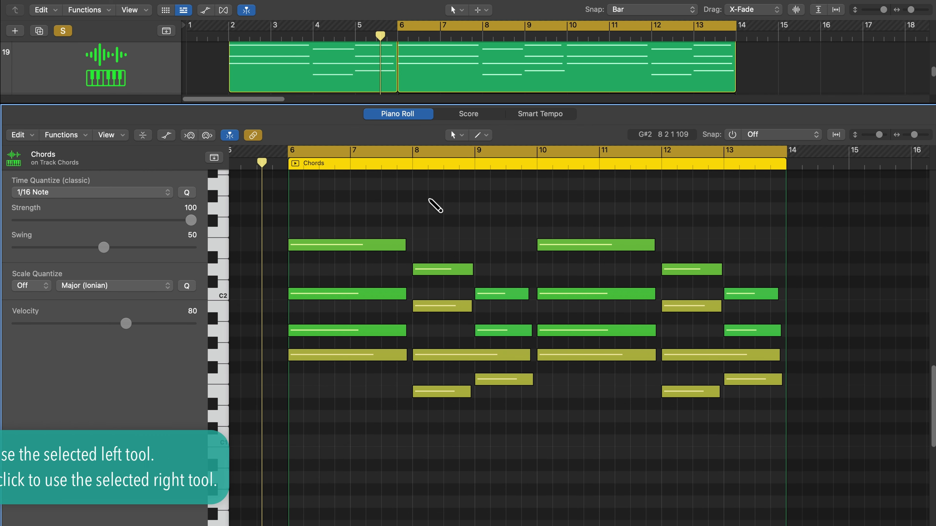
Try moving the first chord's top note to a higher pitch, and undo the move.
{"action": "key", "text": "super+Right"}
{"action": "key", "text": "super+Right"}
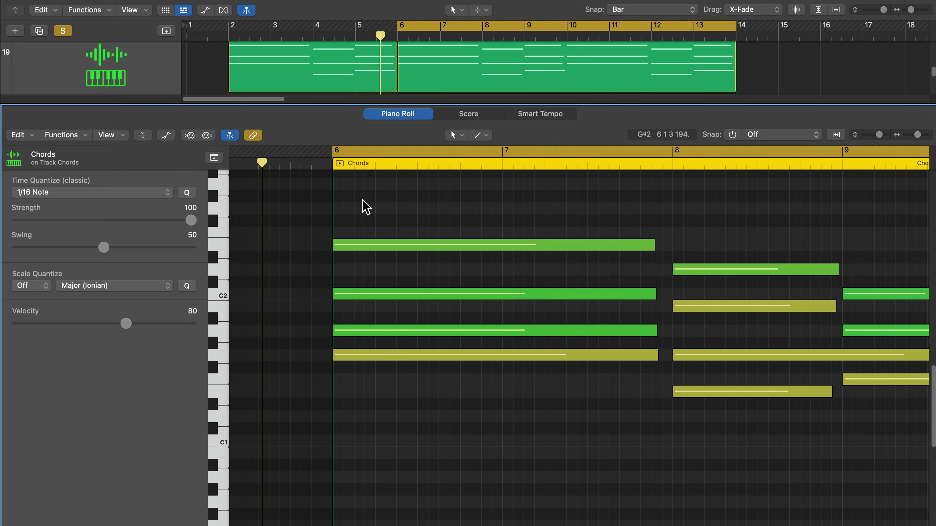
{"action": "left_click_drag", "start_coordinate": [379, 246], "coordinate": [383, 222]}
{"action": "key", "text": "super+z"}
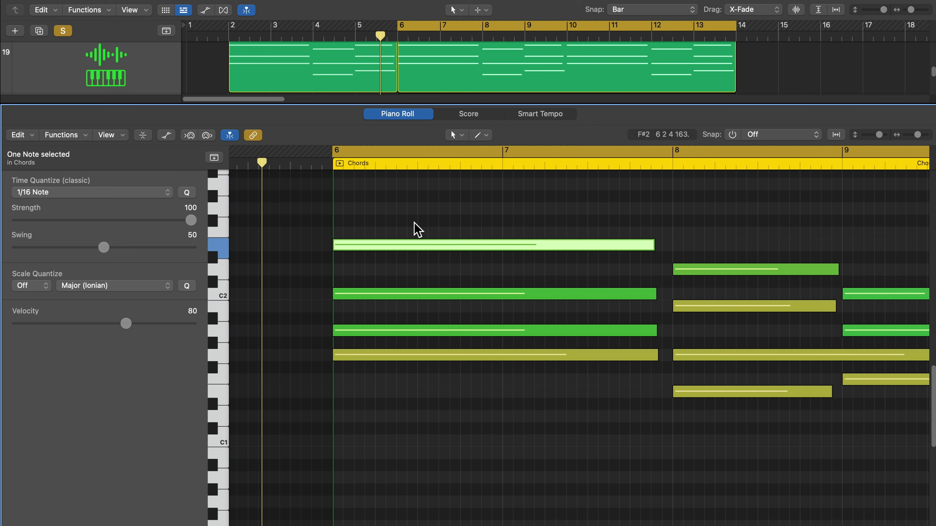
Select the first chord's four notes and resize them together from both edges, shortening their ends to about 7 4.
{"action": "left_click", "coordinate": [617, 262]}
{"action": "left_click_drag", "start_coordinate": [645, 184], "coordinate": [424, 413]}
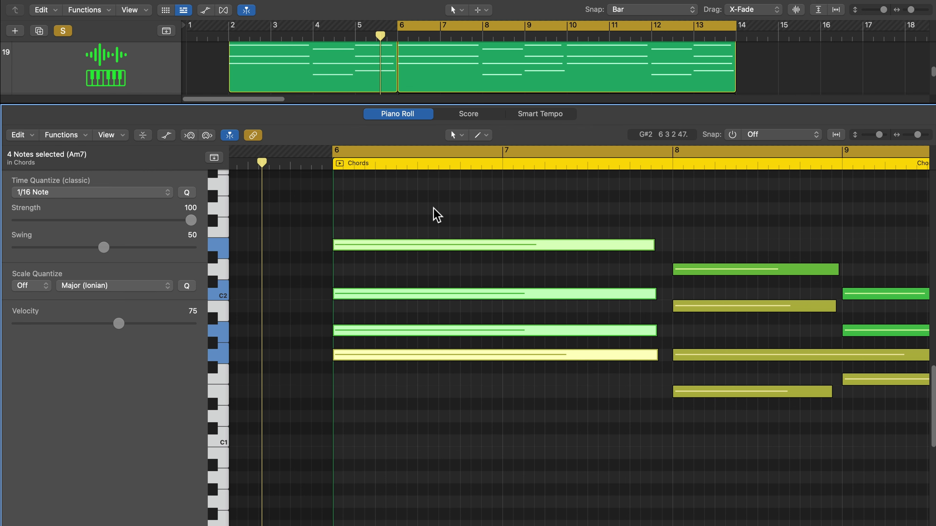
{"action": "mouse_move", "coordinate": [336, 356]}
{"action": "left_mouse_down"}
{"action": "mouse_move", "coordinate": [506, 360]}
{"action": "mouse_move", "coordinate": [334, 366]}
{"action": "left_mouse_up"}
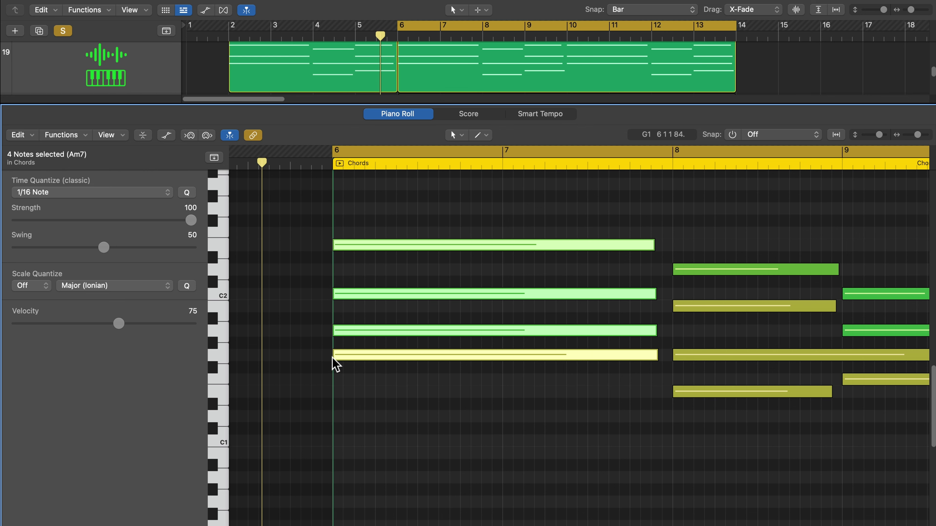
{"action": "mouse_move", "coordinate": [646, 354]}
{"action": "left_mouse_down"}
{"action": "mouse_move", "coordinate": [510, 372]}
{"action": "mouse_move", "coordinate": [646, 368]}
{"action": "mouse_move", "coordinate": [633, 368]}
{"action": "left_mouse_up"}
{"action": "left_click", "coordinate": [471, 318]}
Sweep selections across the first chord's notes and shift all four slightly later.
{"action": "left_click", "coordinate": [468, 245]}
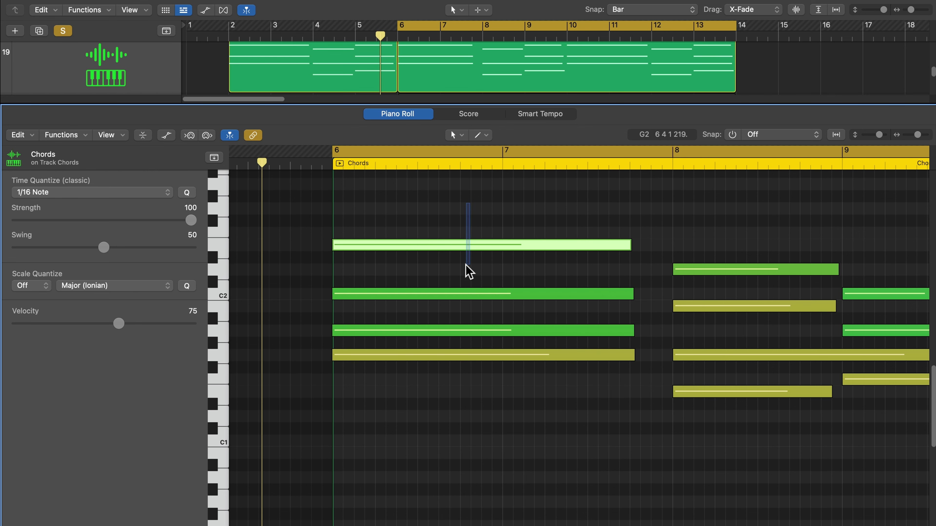
{"action": "mouse_move", "coordinate": [629, 245]}
{"action": "left_mouse_down"}
{"action": "mouse_move", "coordinate": [619, 254]}
{"action": "mouse_move", "coordinate": [630, 262]}
{"action": "left_mouse_up"}
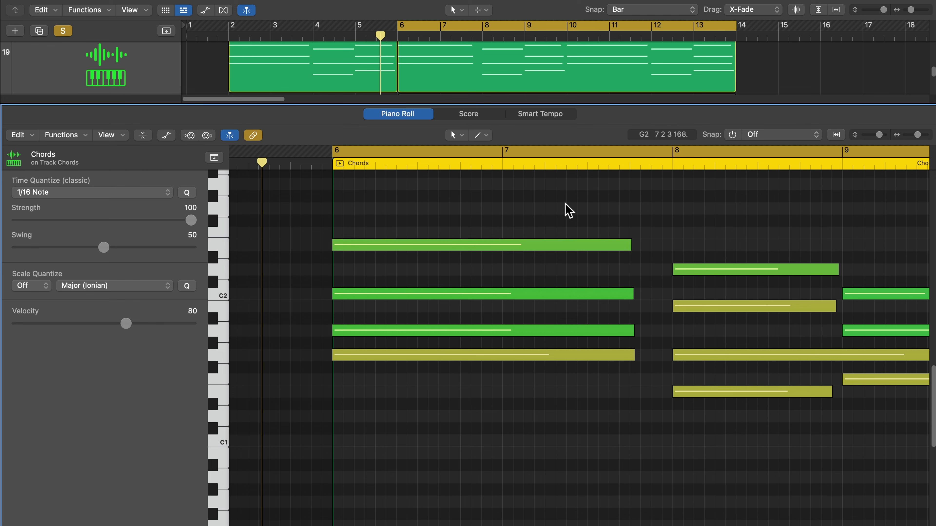
{"action": "left_click_drag", "start_coordinate": [564, 209], "coordinate": [512, 387]}
{"action": "left_click", "coordinate": [506, 408]}
{"action": "left_click_drag", "start_coordinate": [465, 212], "coordinate": [453, 357]}
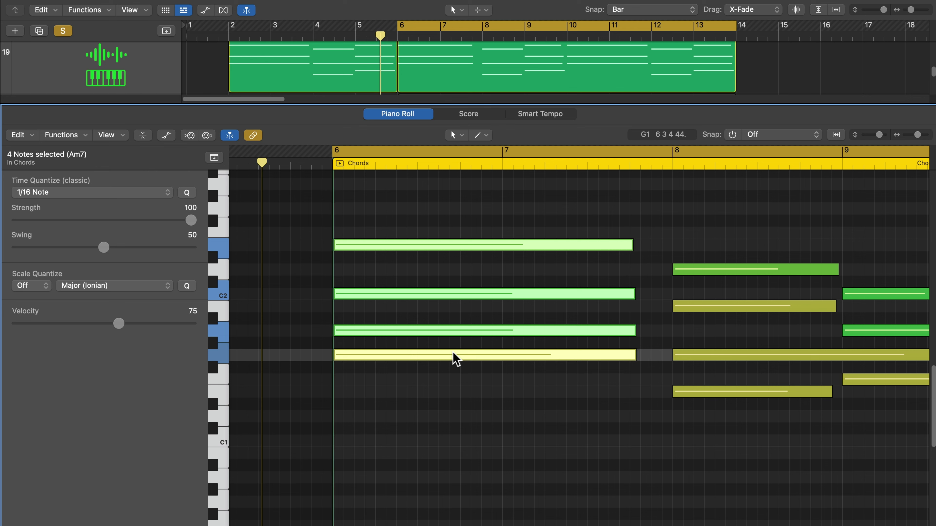
{"action": "left_click", "coordinate": [426, 308]}
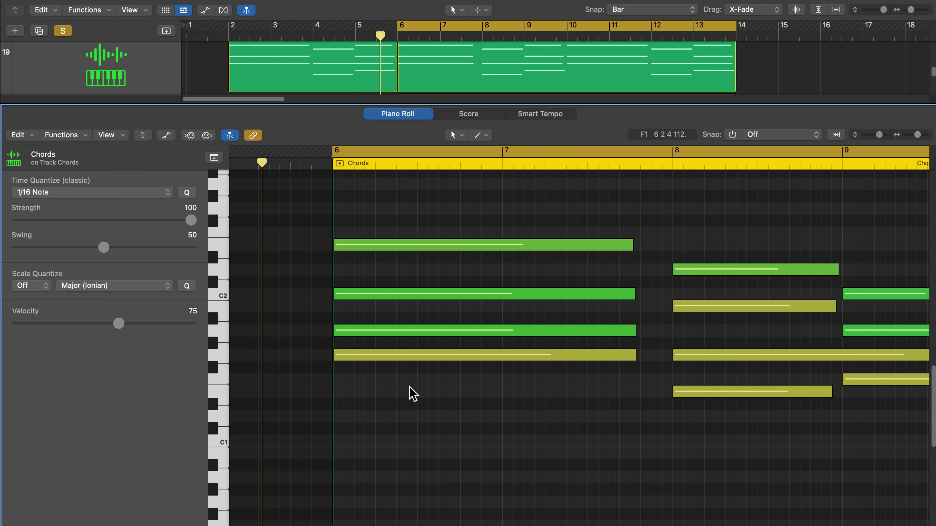
Copy the first chord's four notes to lower pitches starting late in beat 6 2, and delete the copies.
{"action": "left_click_drag", "start_coordinate": [409, 393], "coordinate": [404, 200]}
{"action": "left_click_drag", "start_coordinate": [417, 353], "coordinate": [494, 510]}
{"action": "scroll", "coordinate": [516, 485], "scroll_direction": "down", "scroll_amount": 4}
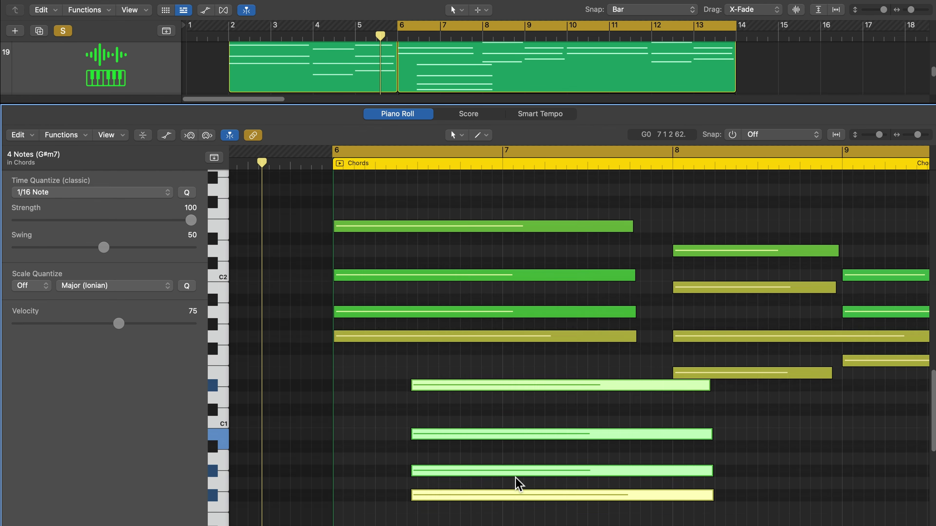
{"action": "scroll", "coordinate": [494, 377], "scroll_direction": "up", "scroll_amount": 6}
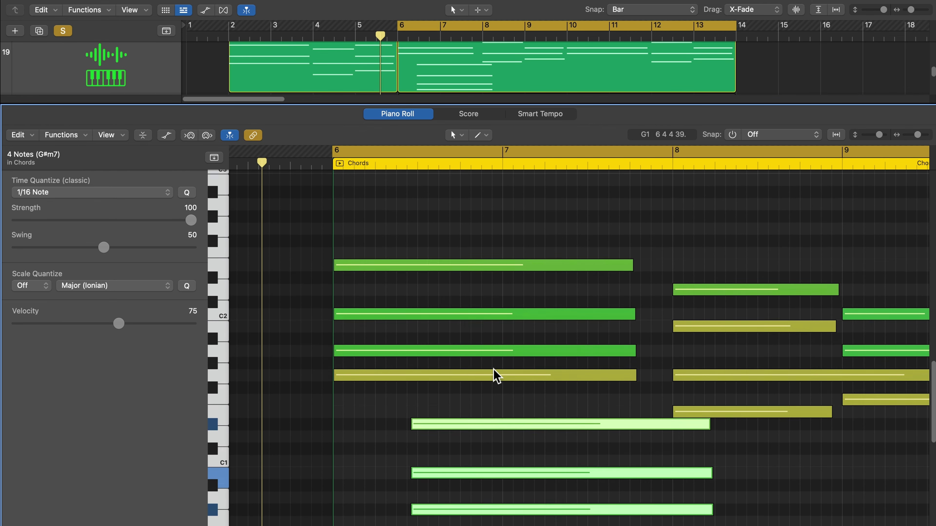
{"action": "key", "text": "Delete"}
{"action": "left_click", "coordinate": [555, 247]}
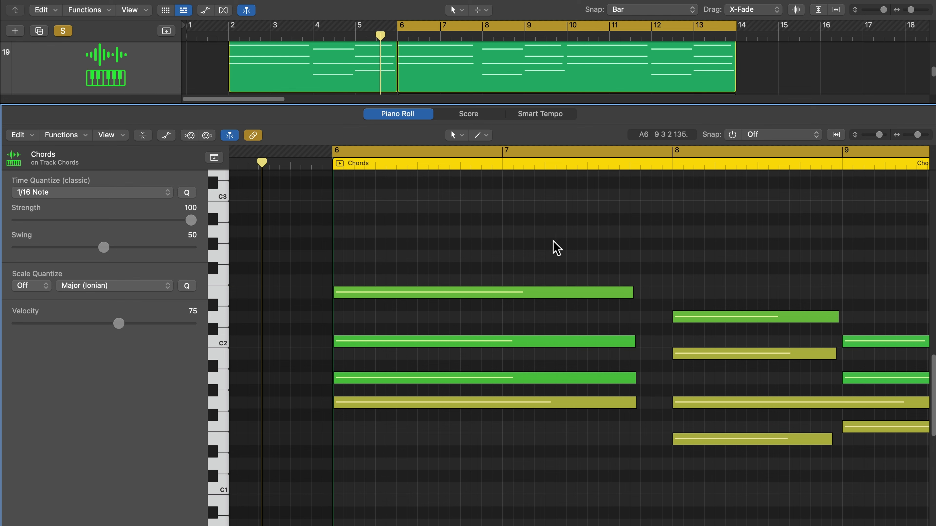
Enable MIDI Out in the Piano Roll and sweep a selection around the start of the first chord's top note.
{"action": "left_click", "coordinate": [479, 80]}
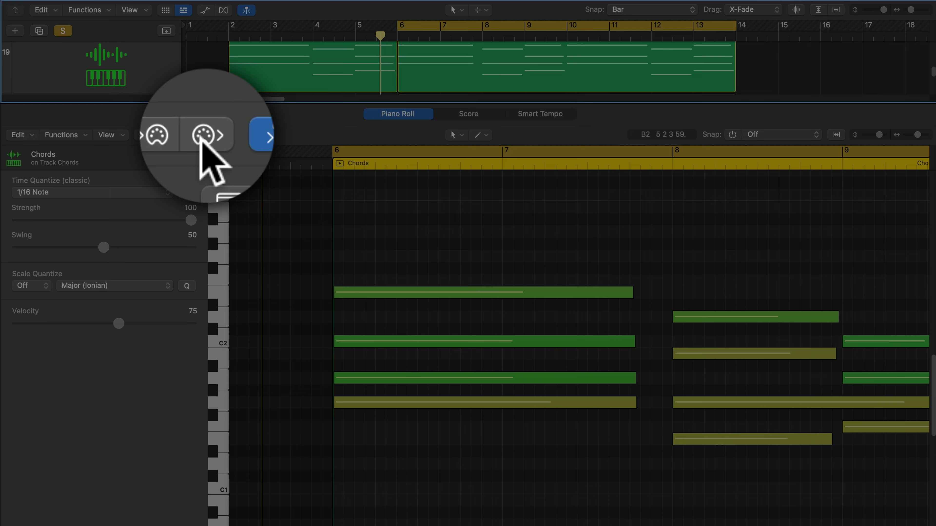
{"action": "left_click", "coordinate": [204, 136]}
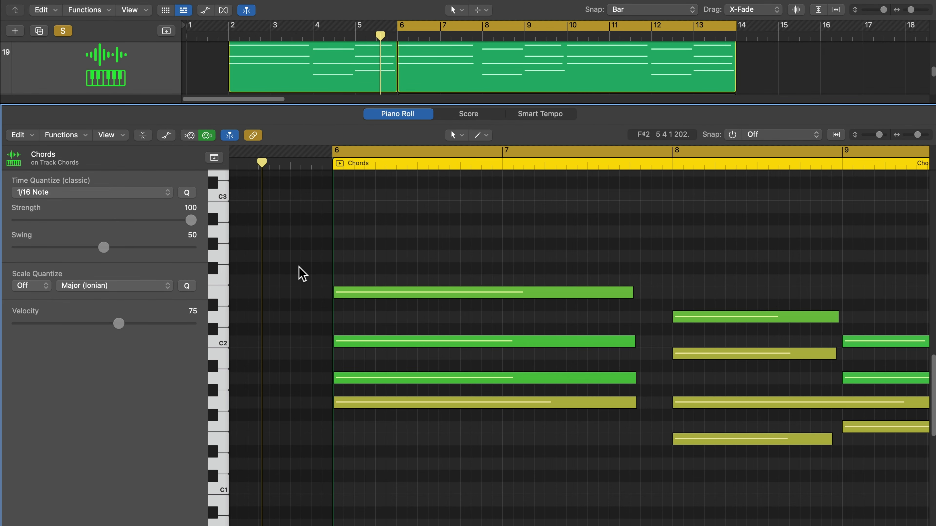
{"action": "left_click_drag", "start_coordinate": [299, 251], "coordinate": [405, 286]}
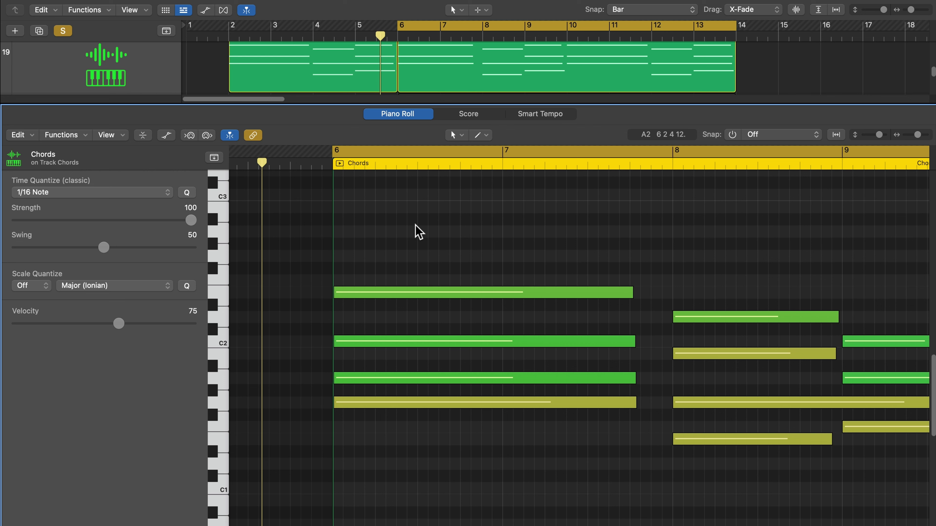
{"action": "left_click", "coordinate": [453, 135]}
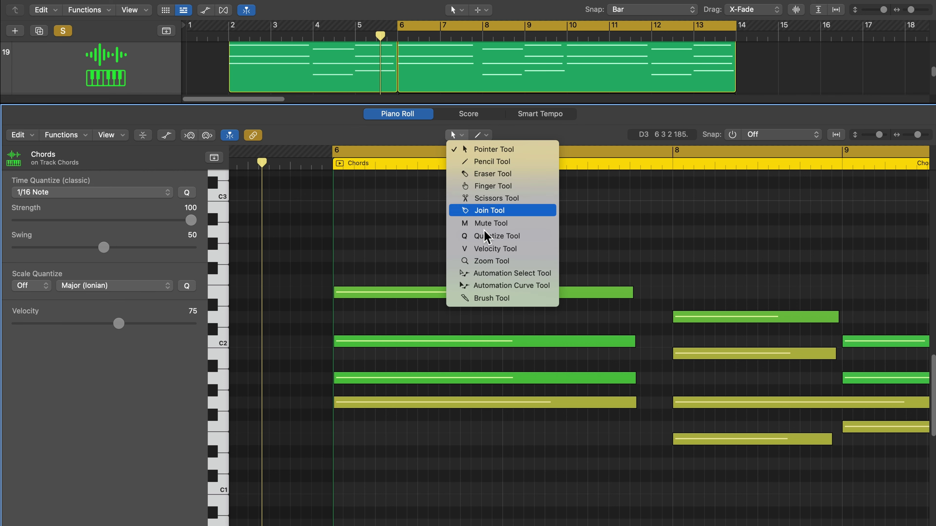
{"action": "left_click", "coordinate": [376, 221]}
Set the Piano Roll's snap to Division, with notes snapping to absolute value.
{"action": "left_click", "coordinate": [771, 144]}
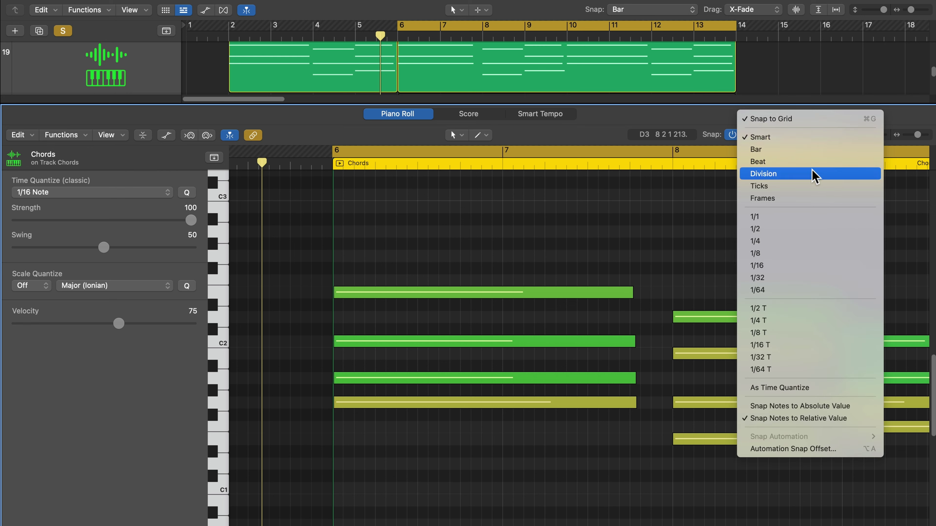
{"action": "left_click", "coordinate": [814, 176]}
{"action": "left_click", "coordinate": [797, 136]}
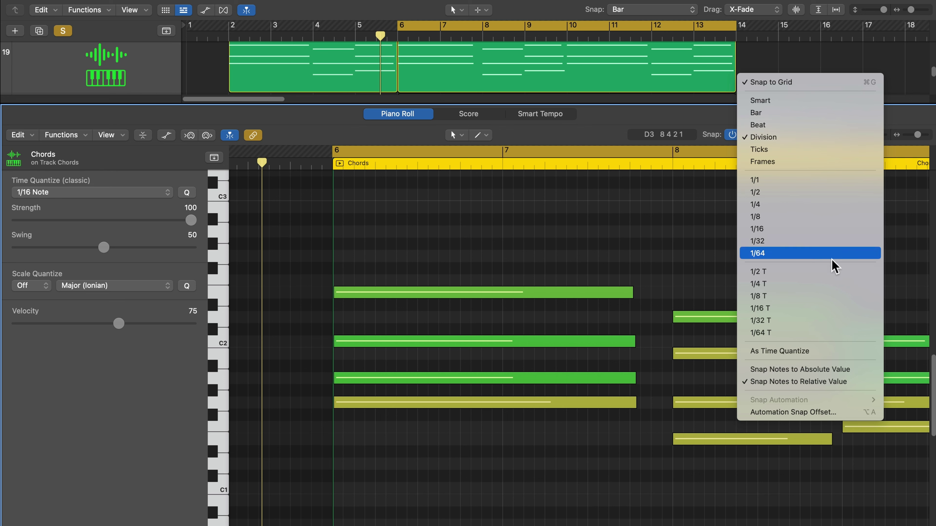
{"action": "left_click", "coordinate": [860, 370]}
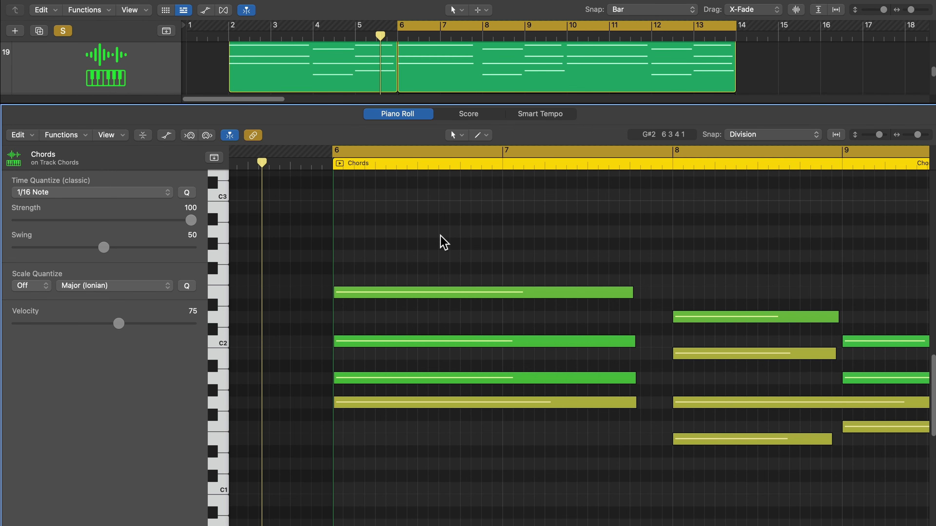
Align the start edges of the first chord's four notes one by one to bar 6.
{"action": "left_click", "coordinate": [340, 294]}
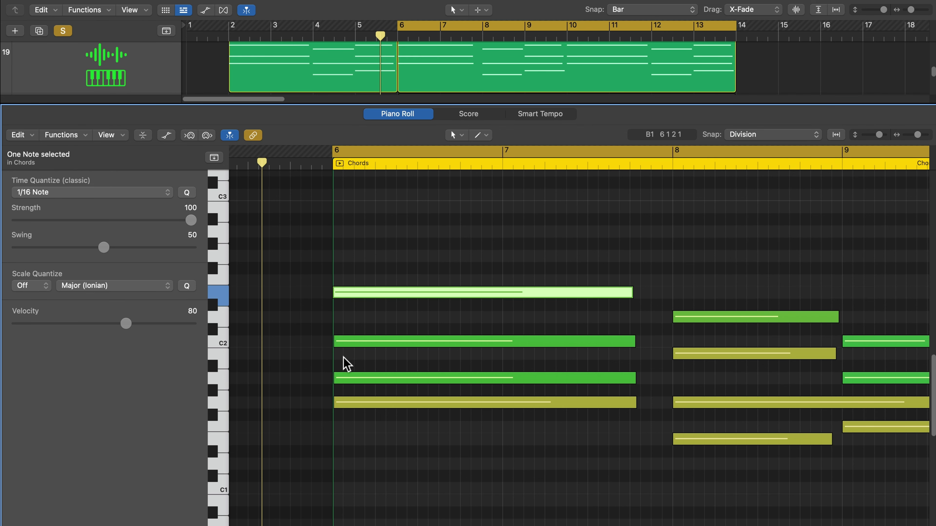
{"action": "mouse_move", "coordinate": [336, 344]}
{"action": "left_mouse_down"}
{"action": "mouse_move", "coordinate": [291, 356]}
{"action": "mouse_move", "coordinate": [335, 355]}
{"action": "left_mouse_up"}
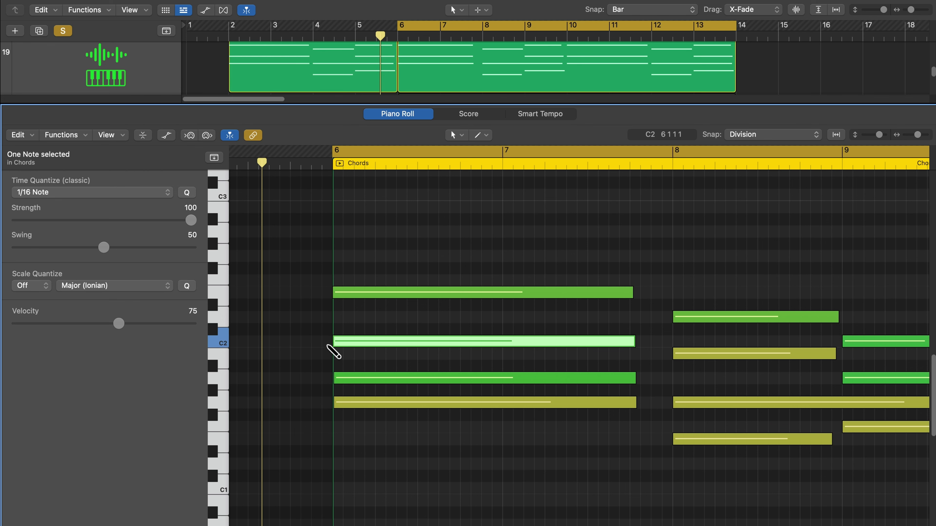
{"action": "key", "text": "super+Right"}
{"action": "scroll", "coordinate": [323, 350], "scroll_direction": "left", "scroll_amount": 4}
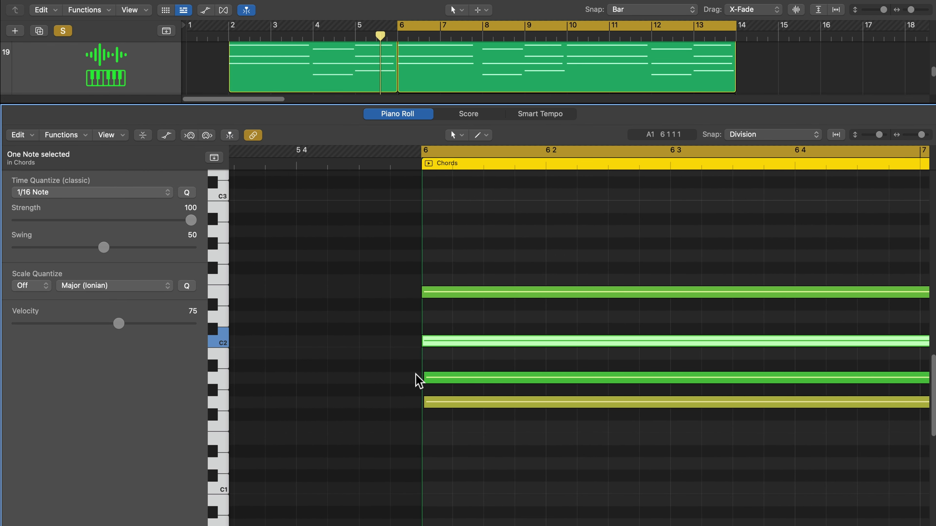
{"action": "left_click_drag", "start_coordinate": [416, 374], "coordinate": [428, 438]}
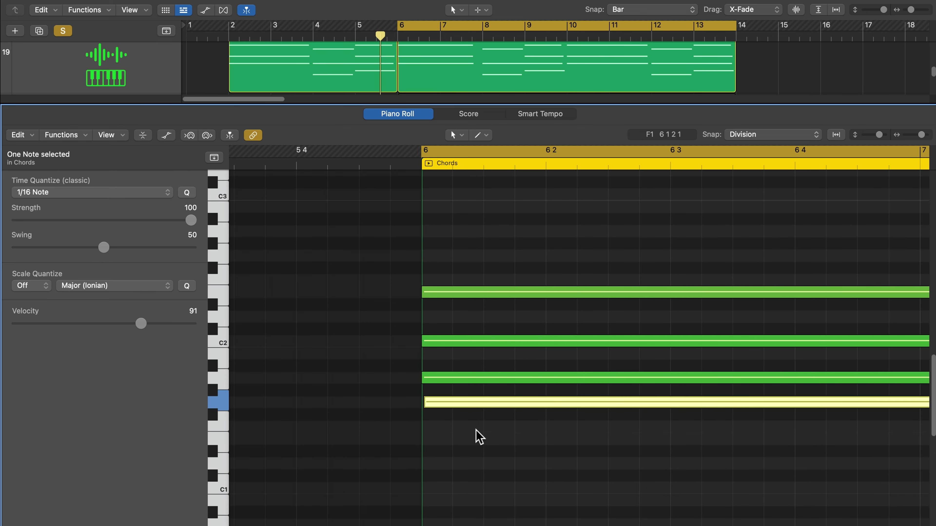
{"action": "left_click", "coordinate": [479, 437]}
Extend the end edges of the first chord's four notes individually to bar 8.
{"action": "key", "text": "Right"}
{"action": "scroll", "coordinate": [424, 412], "scroll_direction": "right", "scroll_amount": 10}
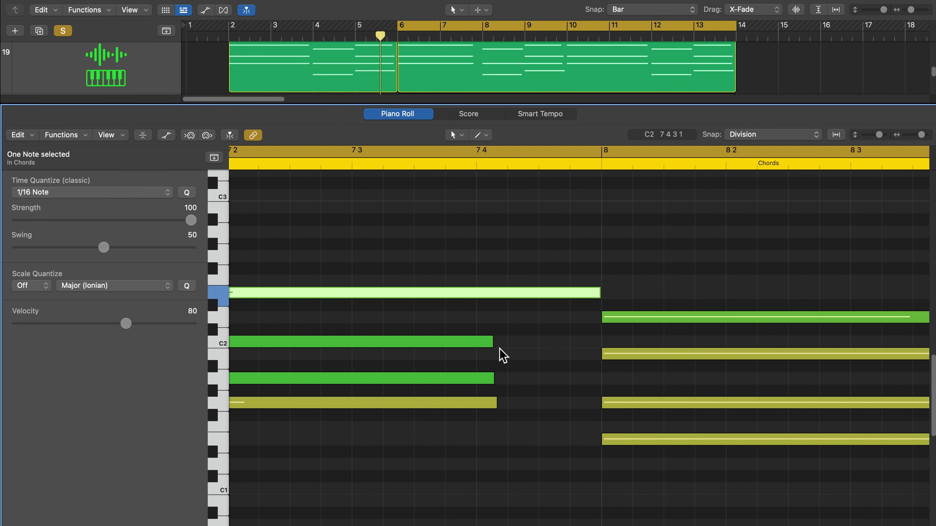
{"action": "left_click_drag", "start_coordinate": [491, 340], "coordinate": [600, 343]}
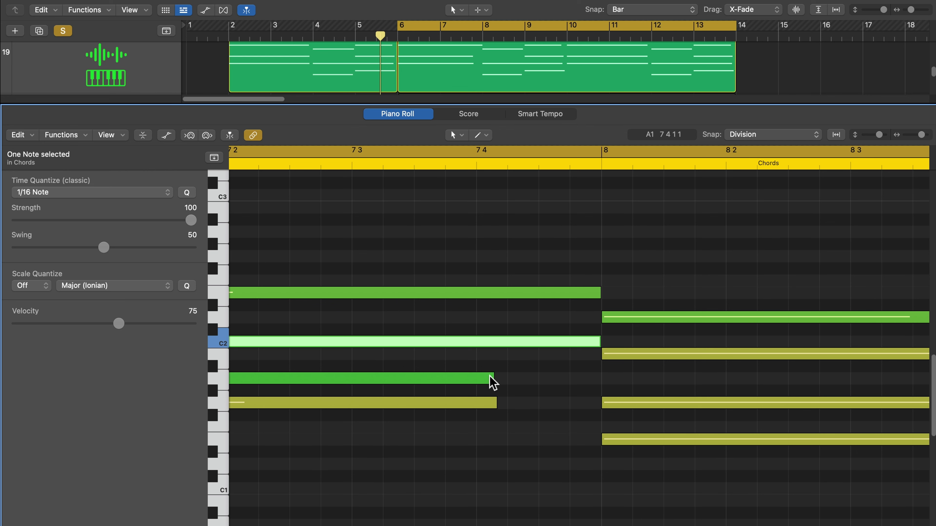
{"action": "left_click_drag", "start_coordinate": [490, 375], "coordinate": [599, 387]}
{"action": "left_click_drag", "start_coordinate": [494, 405], "coordinate": [547, 408]}
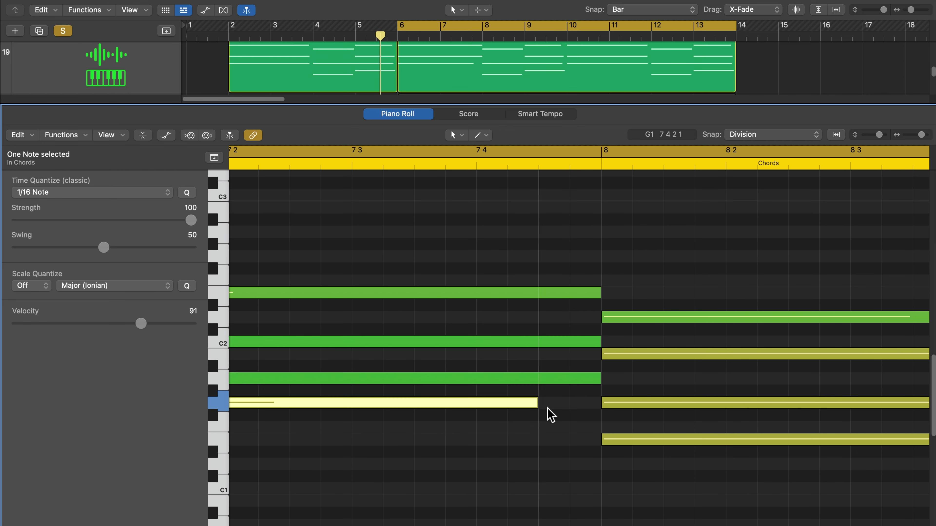
Select all four notes of the first chord and shorten their ends together to 7 4.
{"action": "left_click_drag", "start_coordinate": [519, 282], "coordinate": [520, 441]}
{"action": "left_click_drag", "start_coordinate": [595, 408], "coordinate": [481, 412]}
{"action": "left_click", "coordinate": [470, 458]}
{"action": "key", "text": "super+Left"}
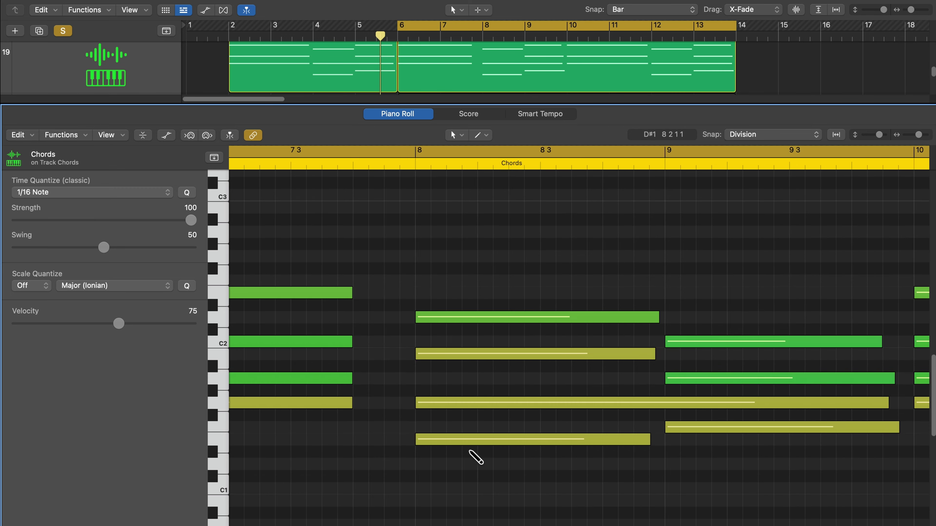
{"action": "key", "text": "super+Left"}
{"action": "scroll", "coordinate": [470, 457], "scroll_direction": "left", "scroll_amount": 5}
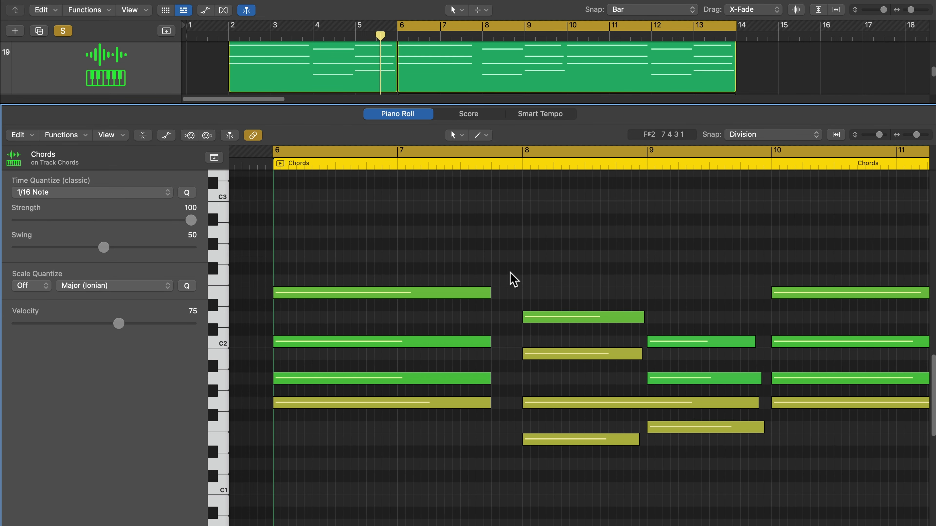
Set the Piano Roll's snap to Bar and stretch the first chord's four notes to end at bar 8.
{"action": "left_click", "coordinate": [774, 135]}
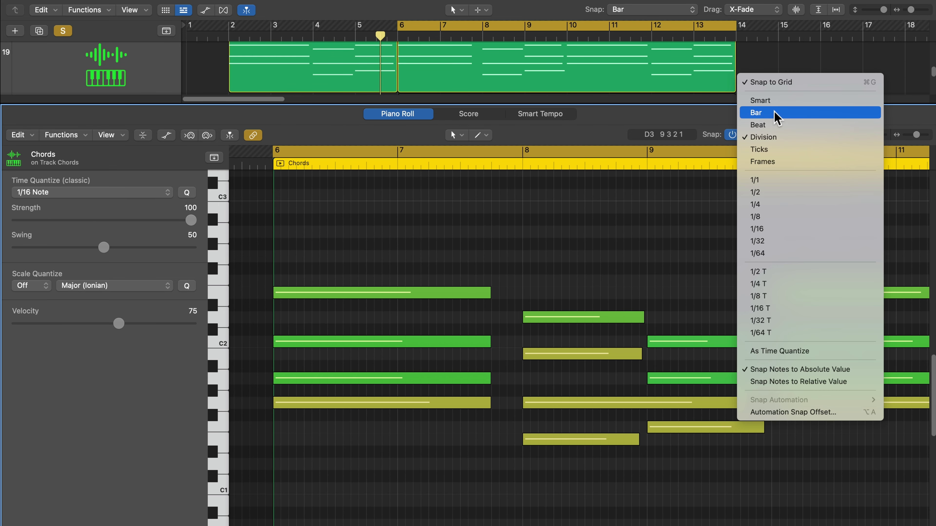
{"action": "left_click", "coordinate": [777, 119]}
{"action": "left_click_drag", "start_coordinate": [435, 256], "coordinate": [428, 412]}
{"action": "left_click_drag", "start_coordinate": [472, 388], "coordinate": [517, 376]}
{"action": "scroll", "coordinate": [449, 314], "scroll_direction": "left", "scroll_amount": 5}
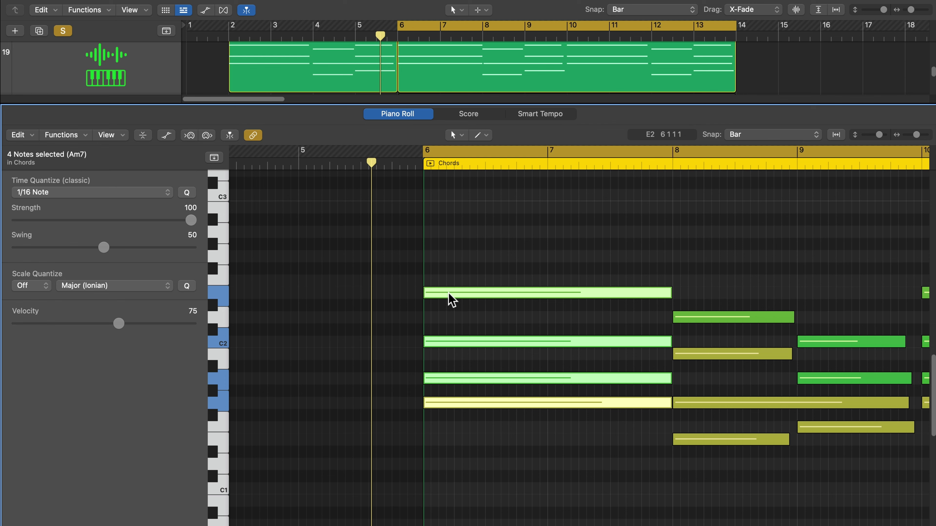
Try moving the first chord's selected notes later while snapping to whole bars, and deselect them.
{"action": "mouse_move", "coordinate": [448, 297]}
{"action": "left_mouse_down"}
{"action": "mouse_move", "coordinate": [374, 295]}
{"action": "mouse_move", "coordinate": [487, 290]}
{"action": "mouse_move", "coordinate": [393, 307]}
{"action": "mouse_move", "coordinate": [465, 297]}
{"action": "left_mouse_up"}
{"action": "left_click", "coordinate": [502, 250]}
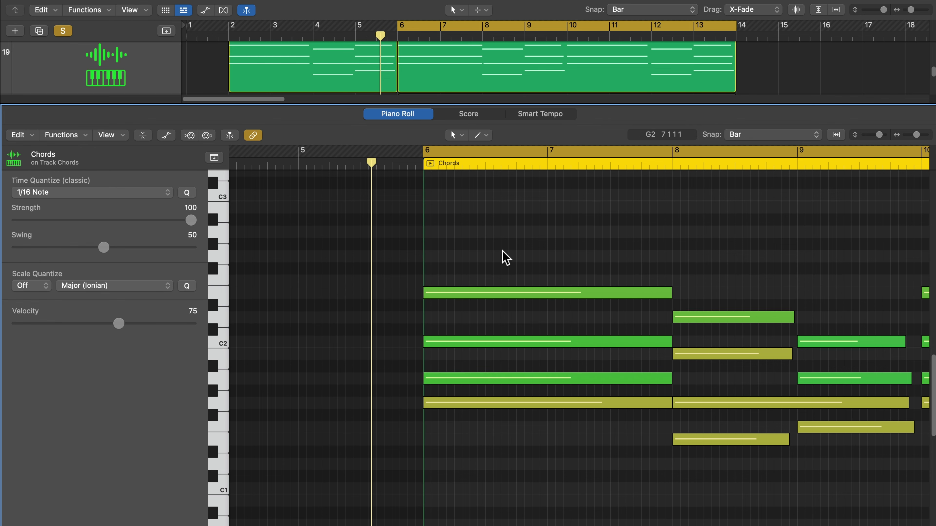
Set the Piano Roll's snap back to Division.
{"action": "scroll", "coordinate": [505, 257], "scroll_direction": "right", "scroll_amount": 5}
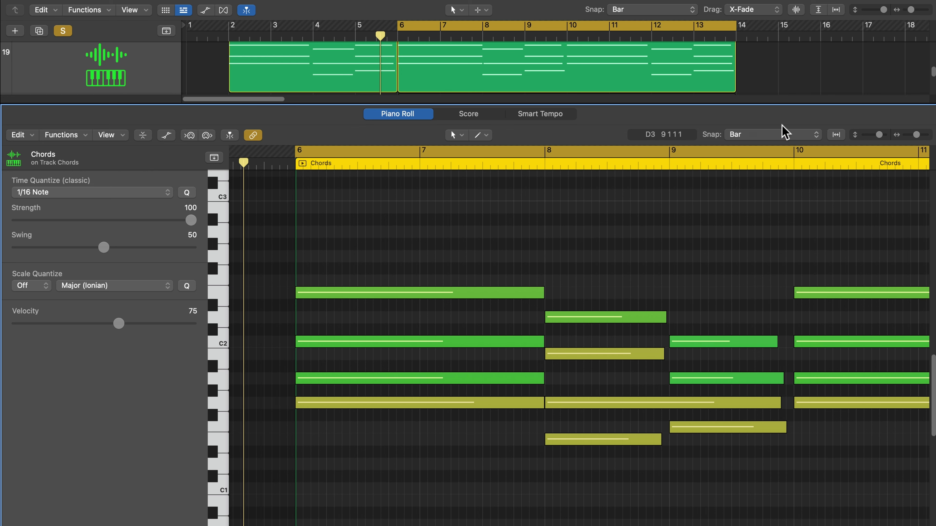
{"action": "left_click", "coordinate": [775, 138]}
{"action": "left_click", "coordinate": [759, 164]}
Check the Piano Roll's primary and secondary tool choices, keeping the Pointer Tool and the Pencil Tool.
{"action": "left_click", "coordinate": [481, 135]}
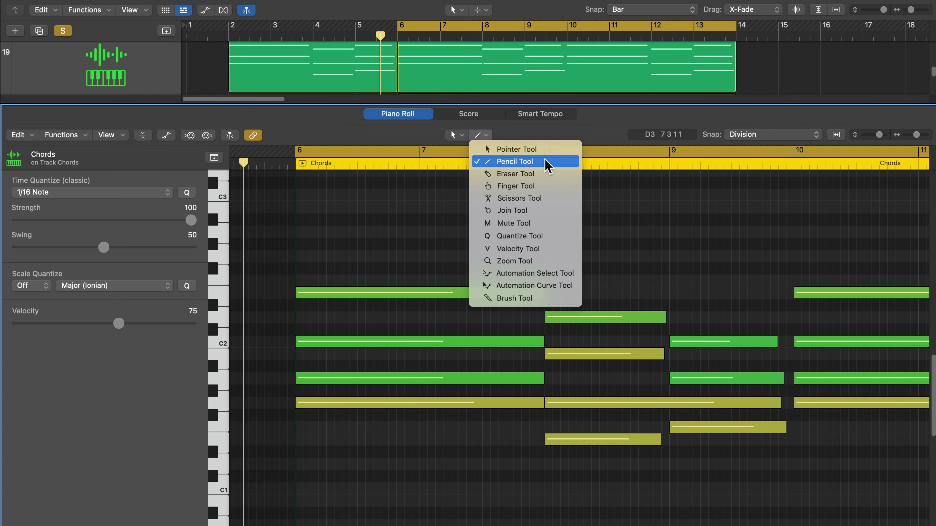
{"action": "left_click", "coordinate": [548, 167]}
{"action": "left_click", "coordinate": [454, 135]}
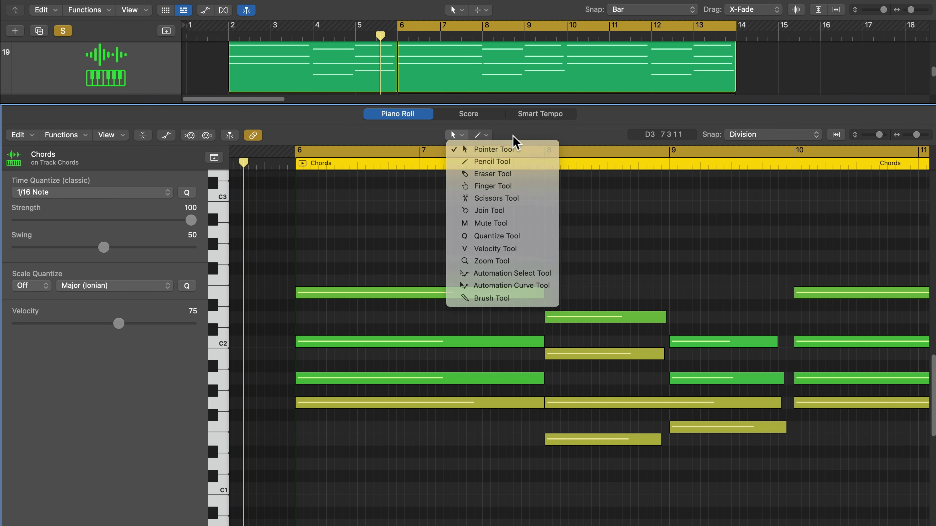
{"action": "left_click", "coordinate": [481, 135]}
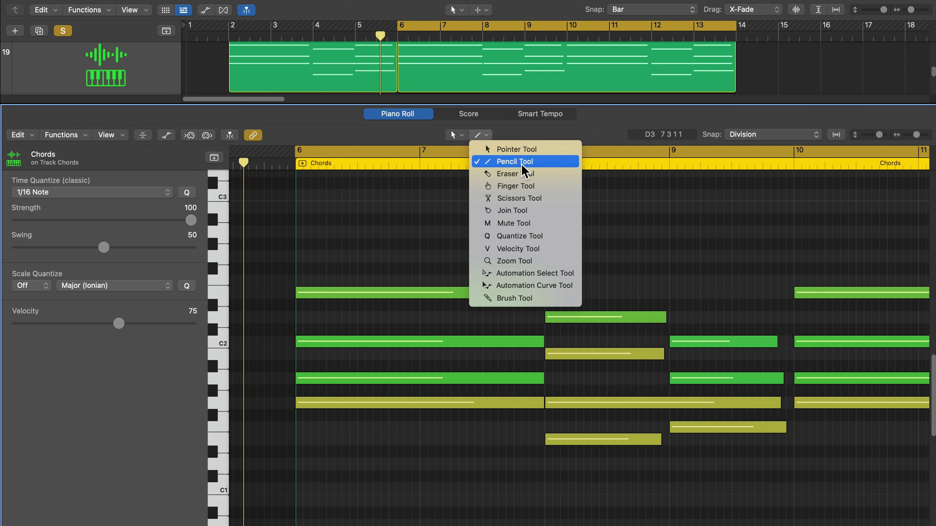
{"action": "left_click", "coordinate": [383, 240]}
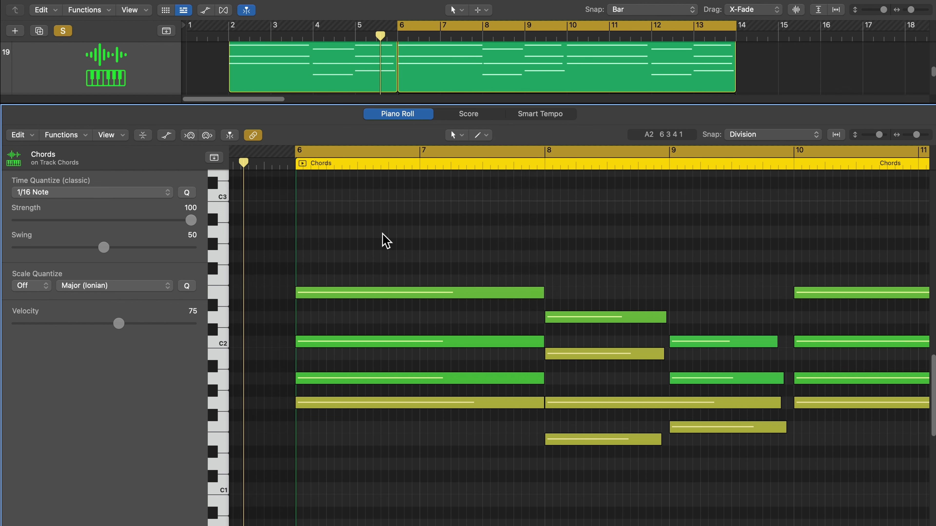
Delete the first chord's four notes and draw an A1 note at bar 6 with the Pencil Tool.
{"action": "left_click_drag", "start_coordinate": [400, 277], "coordinate": [385, 440]}
{"action": "key", "text": "Delete"}
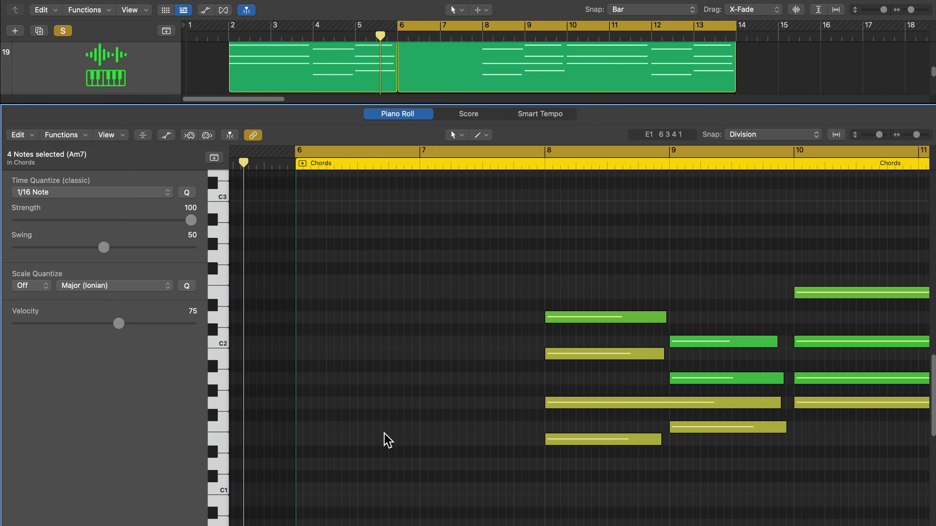
{"action": "key", "text": "super+Right"}
{"action": "key", "text": "super+Right"}
{"action": "scroll", "coordinate": [387, 440], "scroll_direction": "right", "scroll_amount": 2}
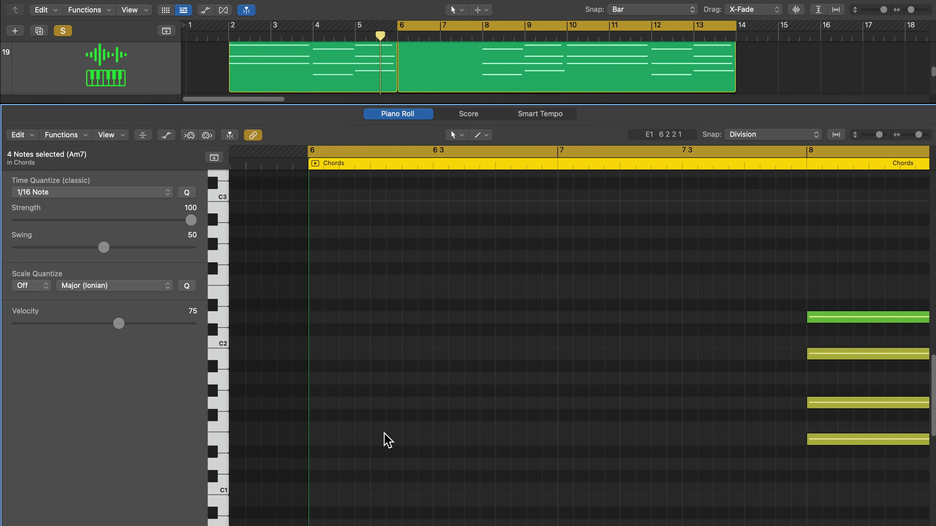
{"action": "scroll", "coordinate": [314, 378], "scroll_direction": "up", "scroll_amount": 2}
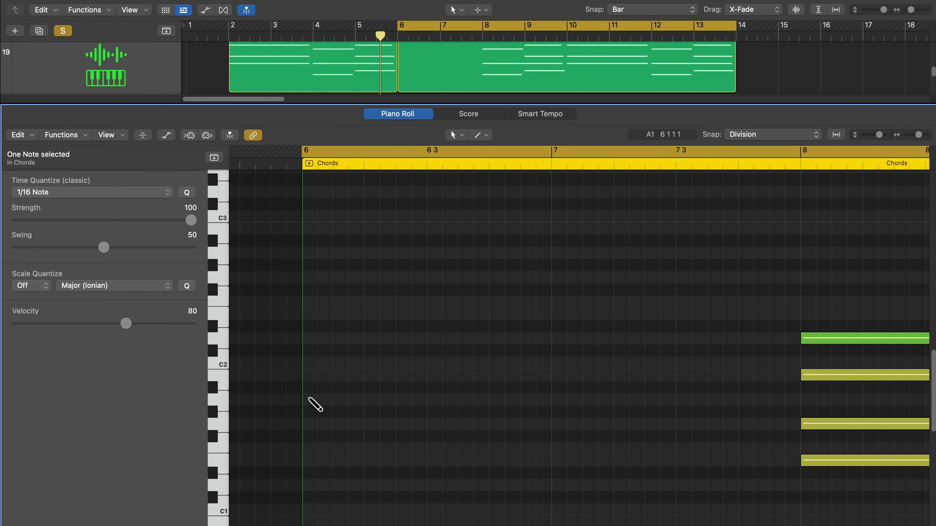
{"action": "left_click", "coordinate": [309, 399]}
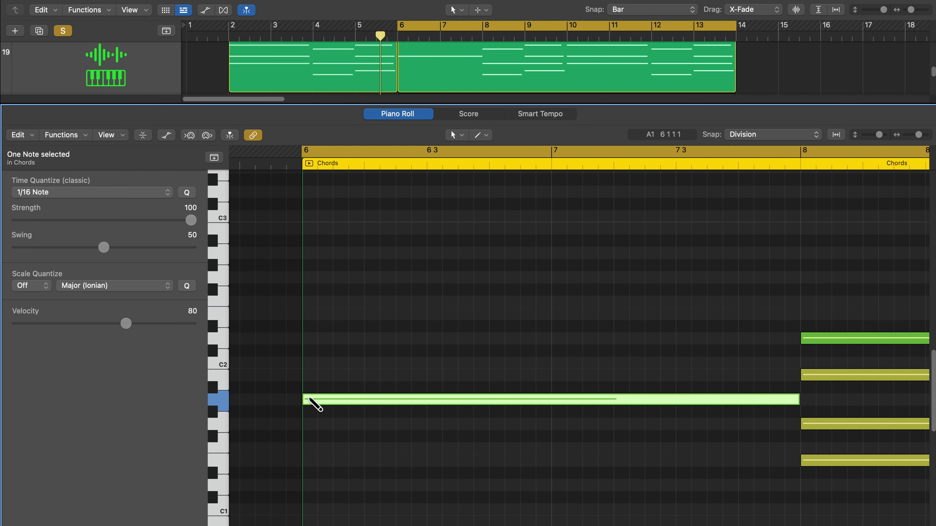
{"action": "left_click", "coordinate": [725, 408]}
{"action": "left_click", "coordinate": [501, 399]}
{"action": "left_click", "coordinate": [752, 378]}
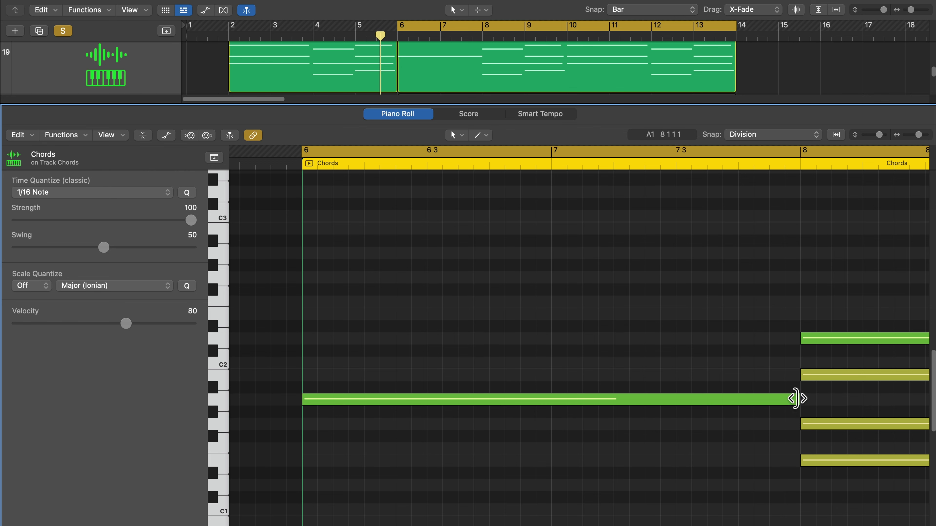
Shorten the A1 note to end at bar 7 and add an equally long C2 note at bar 6.
{"action": "left_click_drag", "start_coordinate": [796, 399], "coordinate": [558, 422]}
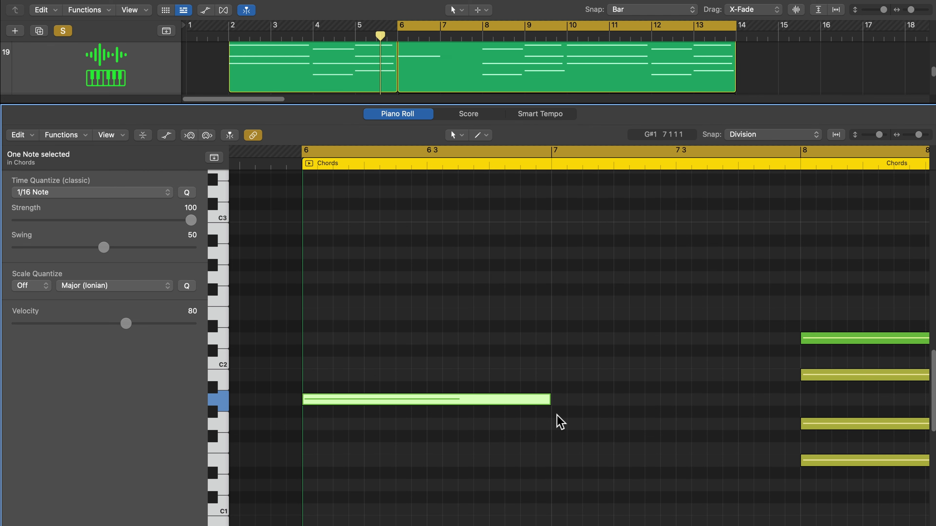
{"action": "left_click", "coordinate": [581, 427]}
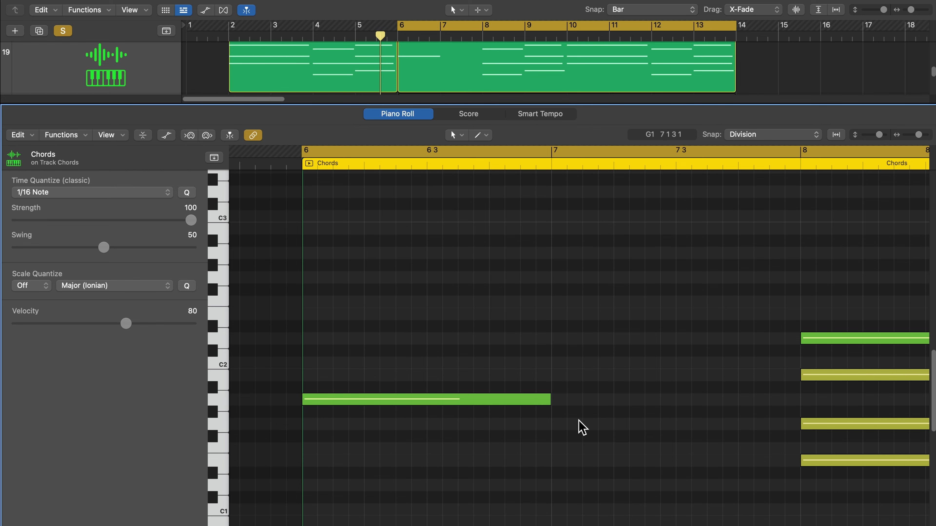
{"action": "left_click", "coordinate": [542, 401]}
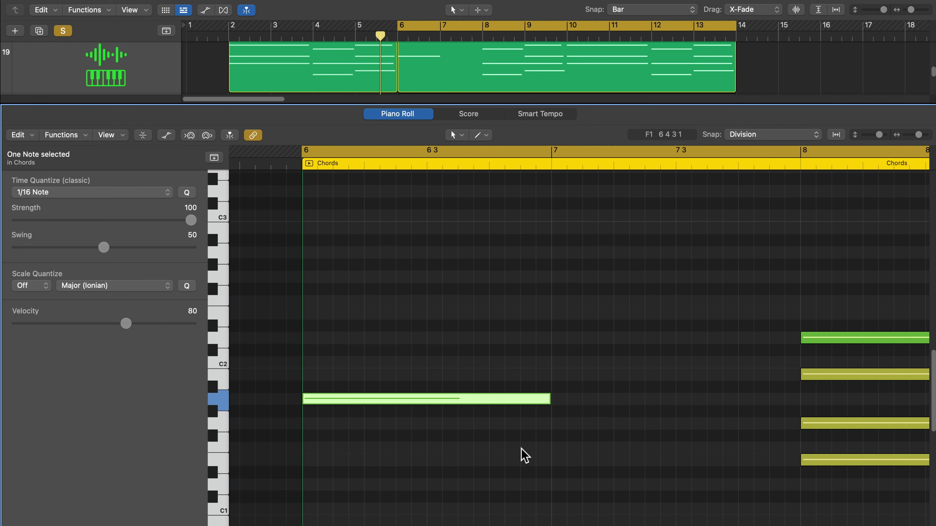
{"action": "left_click", "coordinate": [308, 360], "text": "super"}
{"action": "left_click", "coordinate": [494, 444]}
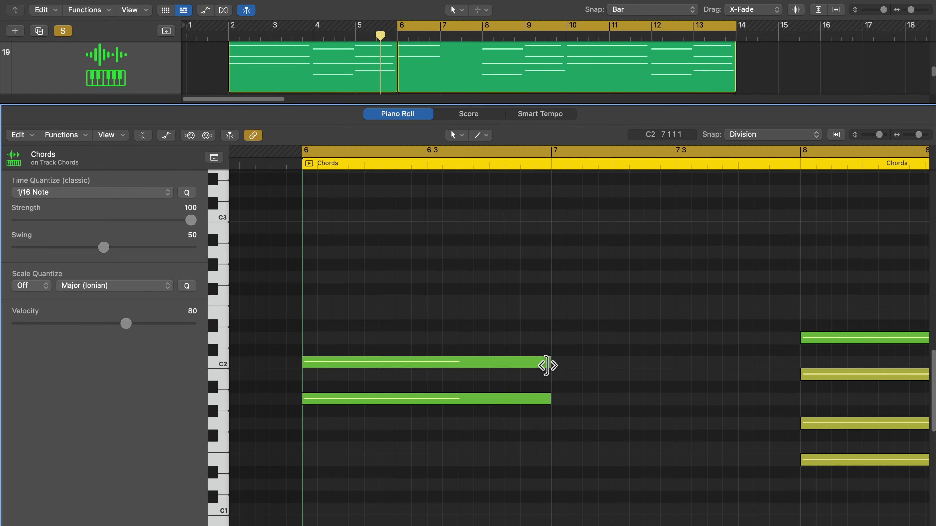
Try shortening the C2 note to end at 6 3 and adding an E2 note of that length at bar 6.
{"action": "left_click_drag", "start_coordinate": [549, 363], "coordinate": [425, 367]}
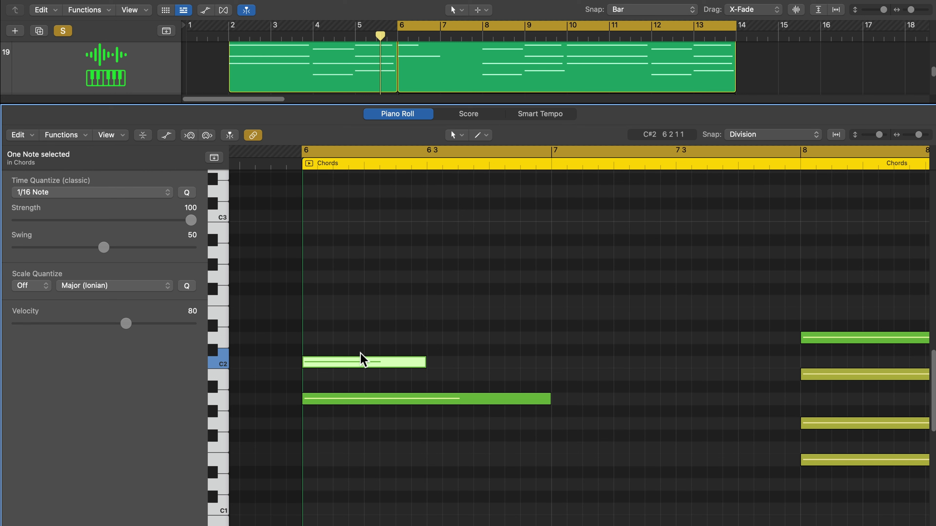
{"action": "left_click", "coordinate": [309, 317], "text": "super"}
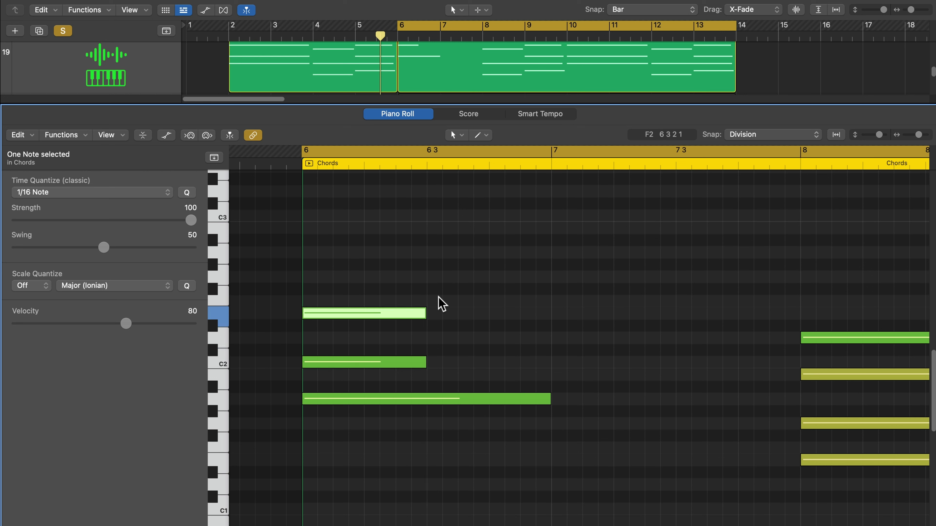
{"action": "key", "text": "super+z"}
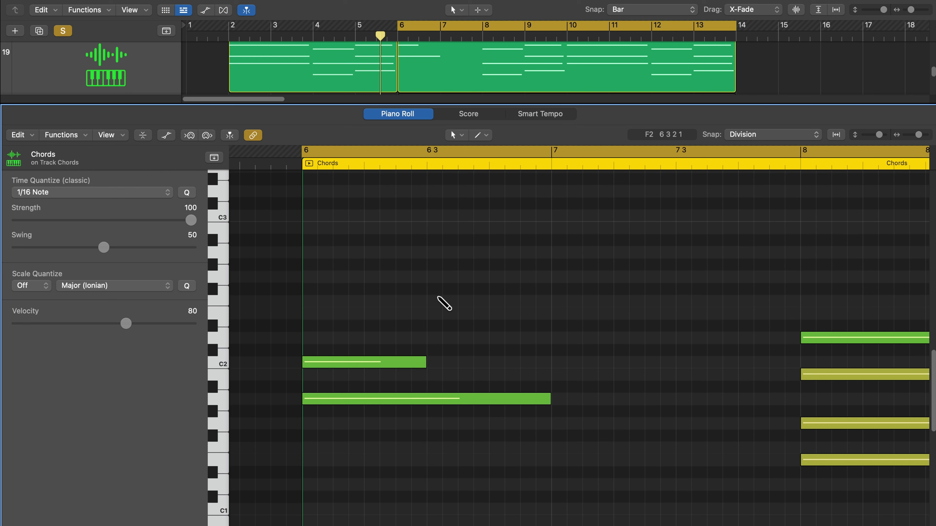
{"action": "key", "text": "super+z"}
Add E2 and G2 notes at bar 6 above the C2 note, both ending at bar 7.
{"action": "left_click", "coordinate": [471, 306]}
{"action": "left_click", "coordinate": [309, 314]}
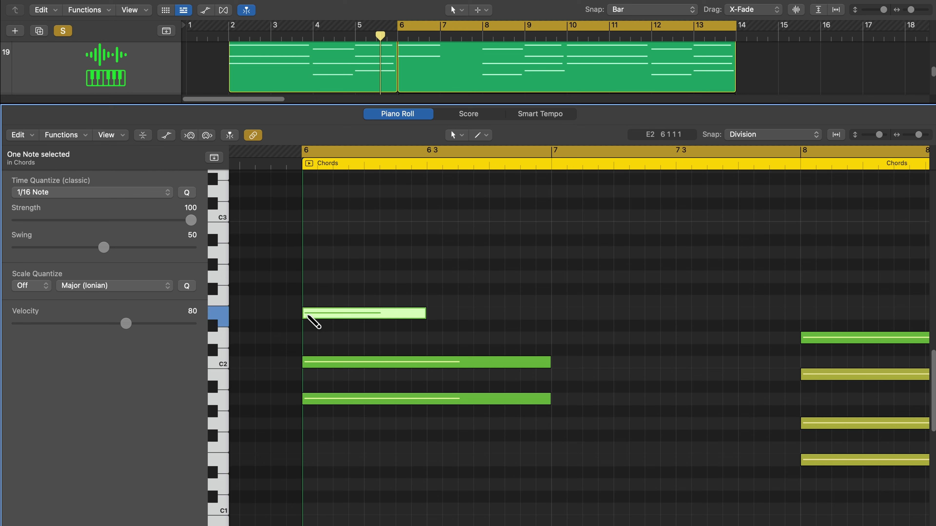
{"action": "left_click", "coordinate": [309, 277]}
{"action": "mouse_move", "coordinate": [310, 276]}
{"action": "left_mouse_down"}
{"action": "mouse_move", "coordinate": [588, 284]}
{"action": "mouse_move", "coordinate": [290, 280]}
{"action": "mouse_move", "coordinate": [567, 270]}
{"action": "mouse_move", "coordinate": [307, 279]}
{"action": "left_mouse_up"}
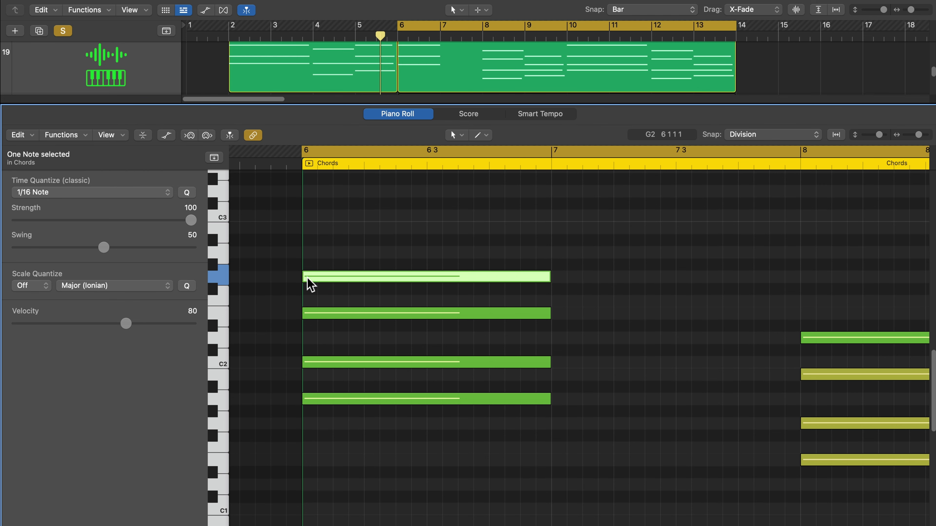
Delete the three upper notes at bar 6 and set the remaining A1 note's velocity to 100.
{"action": "left_click_drag", "start_coordinate": [399, 239], "coordinate": [407, 376]}
{"action": "key", "text": "Delete"}
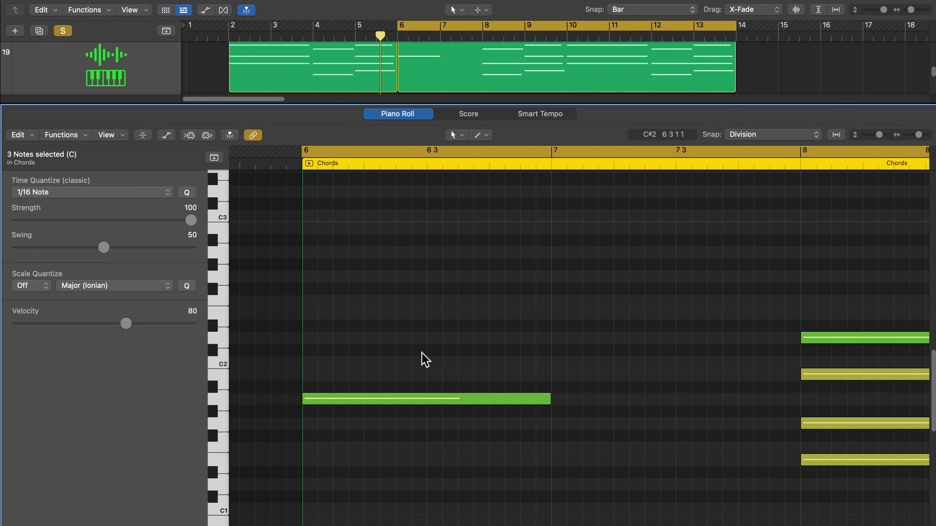
{"action": "left_click", "coordinate": [412, 399]}
{"action": "left_click_drag", "start_coordinate": [128, 324], "coordinate": [161, 336]}
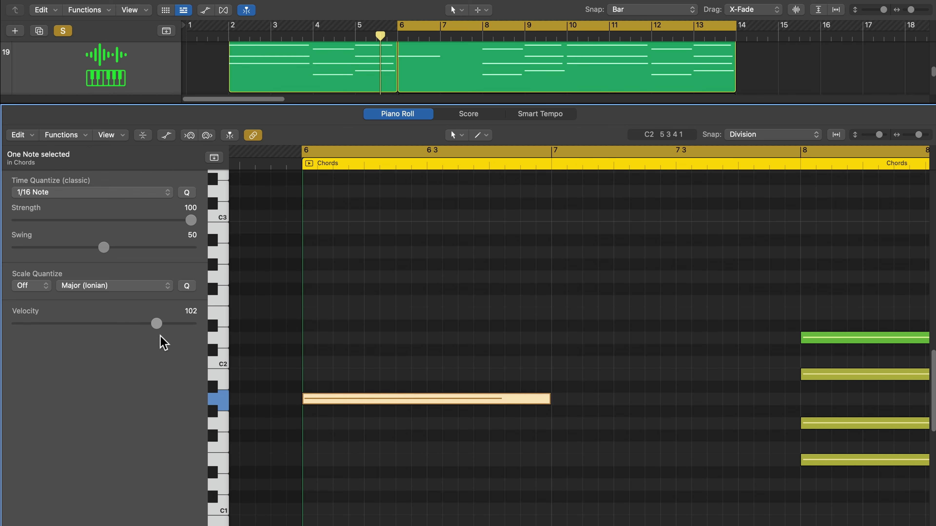
{"action": "left_click_drag", "start_coordinate": [433, 341], "coordinate": [399, 433]}
{"action": "mouse_move", "coordinate": [157, 323]}
{"action": "left_mouse_down"}
{"action": "mouse_move", "coordinate": [143, 328]}
{"action": "mouse_move", "coordinate": [155, 329]}
{"action": "left_mouse_up"}
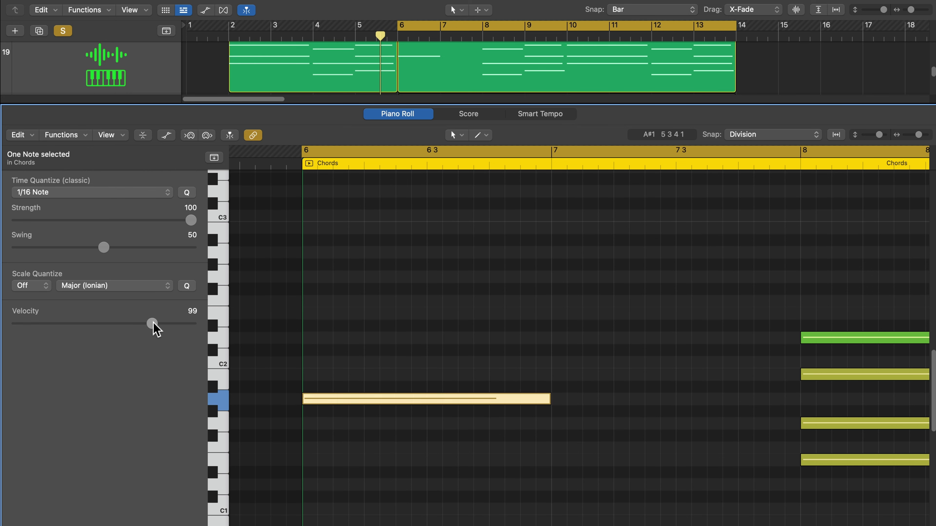
{"action": "left_click", "coordinate": [408, 334]}
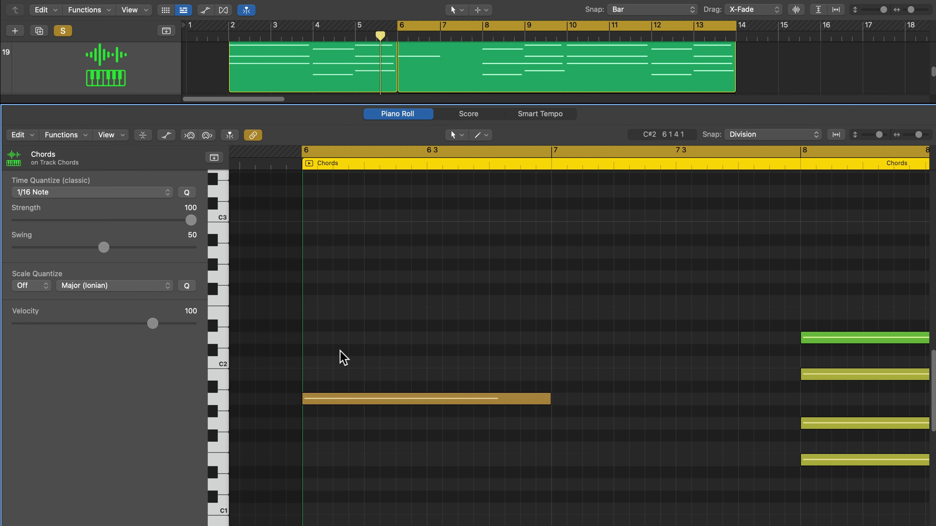
Redraw the C2, E2 and G2 notes at bar 6 above the A1 note with the Pencil Tool.
{"action": "left_click", "coordinate": [307, 363]}
{"action": "left_click", "coordinate": [350, 491]}
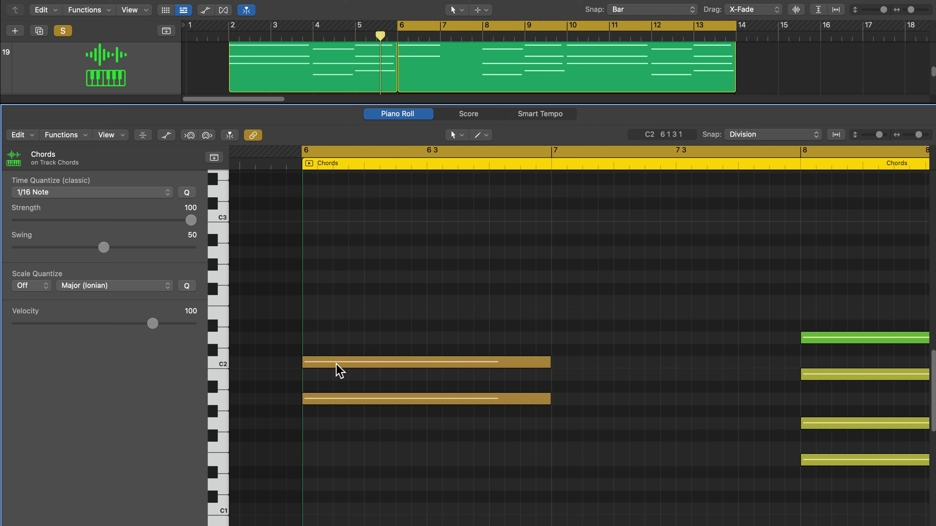
{"action": "left_click", "coordinate": [310, 314]}
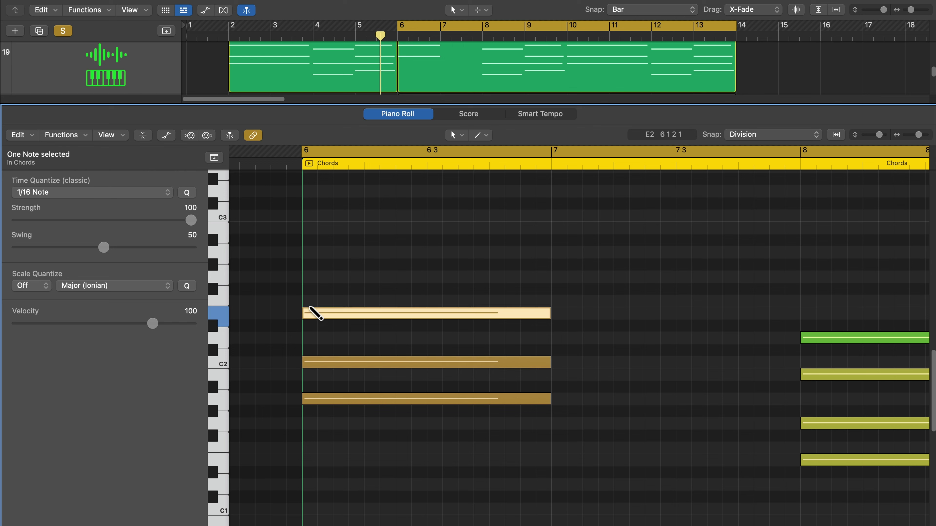
{"action": "left_click", "coordinate": [311, 277]}
Select all four notes of the bar 6 chord and set their velocity to 91.
{"action": "left_click", "coordinate": [453, 230]}
{"action": "left_click_drag", "start_coordinate": [449, 222], "coordinate": [418, 432]}
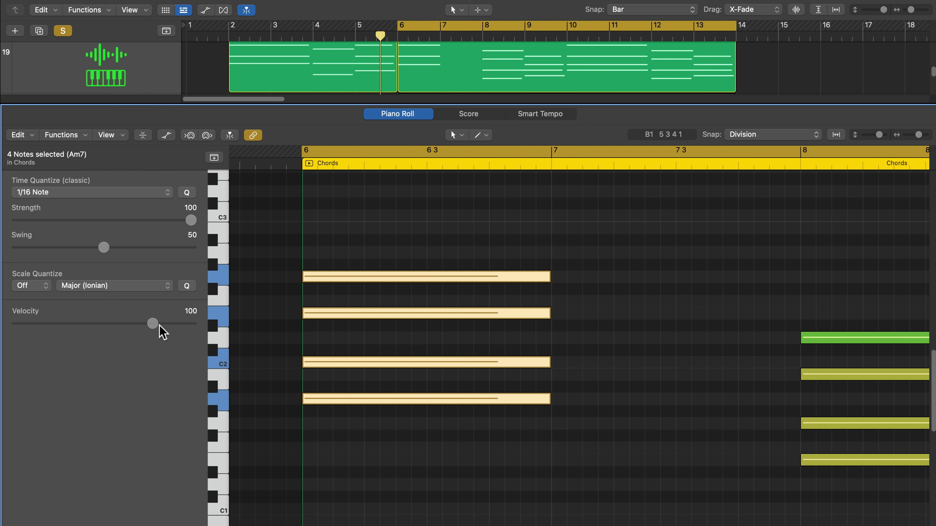
{"action": "left_click_drag", "start_coordinate": [160, 326], "coordinate": [139, 324]}
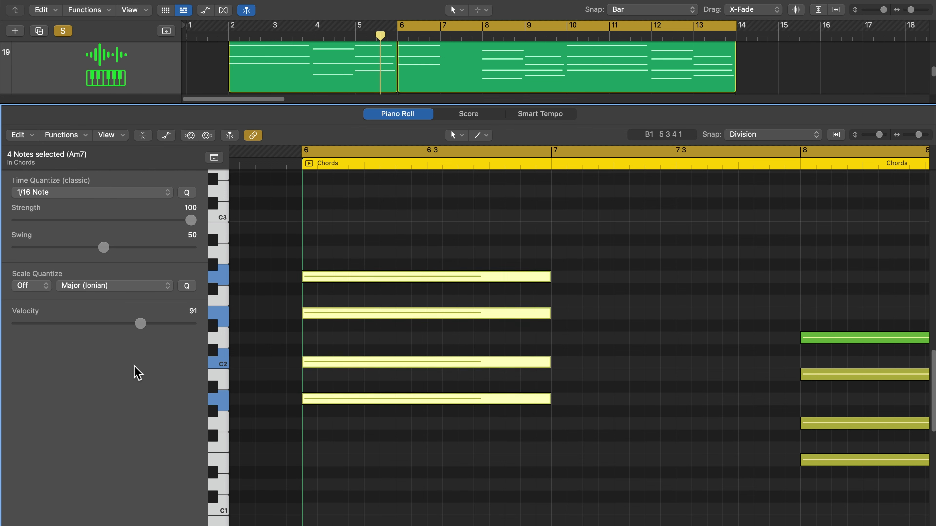
Assign the Eraser Tool as the secondary tool and erase the G2, E2 and C2 notes at bar 6.
{"action": "left_click", "coordinate": [480, 135]}
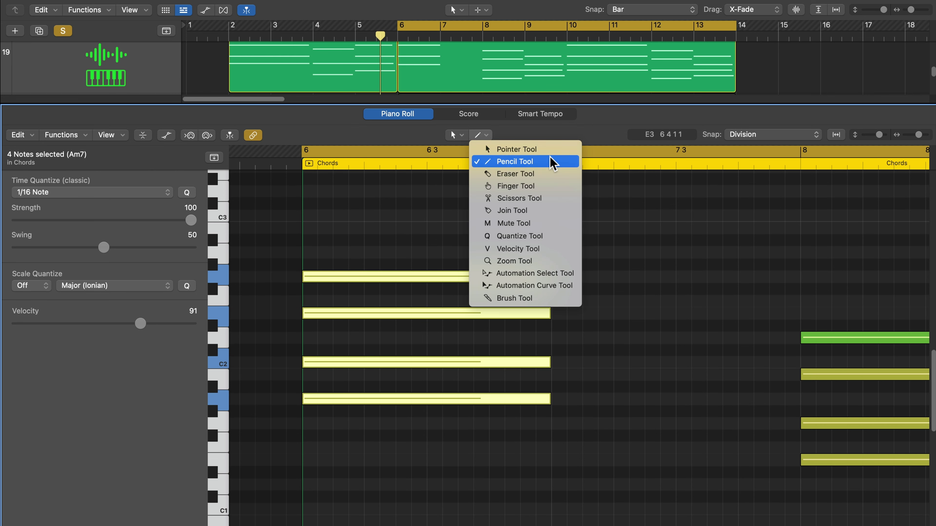
{"action": "left_click", "coordinate": [560, 180]}
{"action": "left_click", "coordinate": [548, 239]}
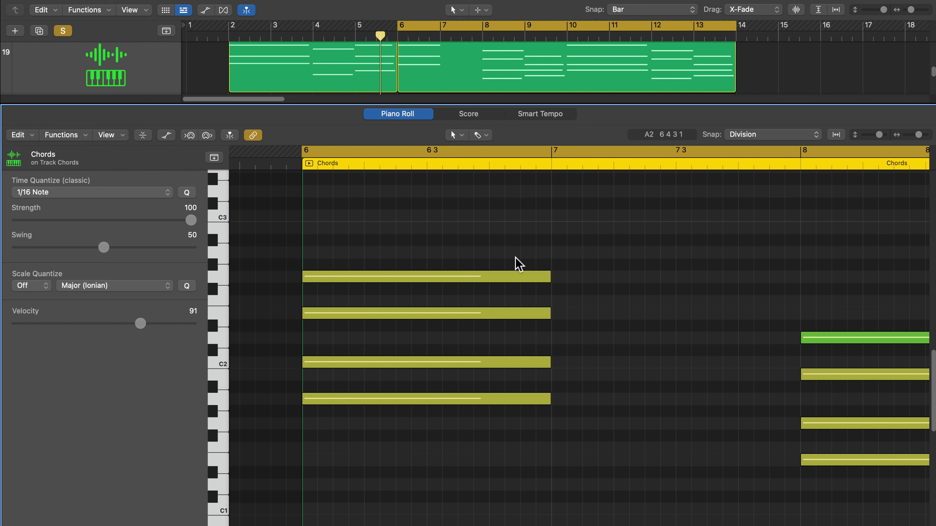
{"action": "left_click", "coordinate": [513, 277]}
{"action": "left_click", "coordinate": [505, 314]}
{"action": "left_click", "coordinate": [499, 363]}
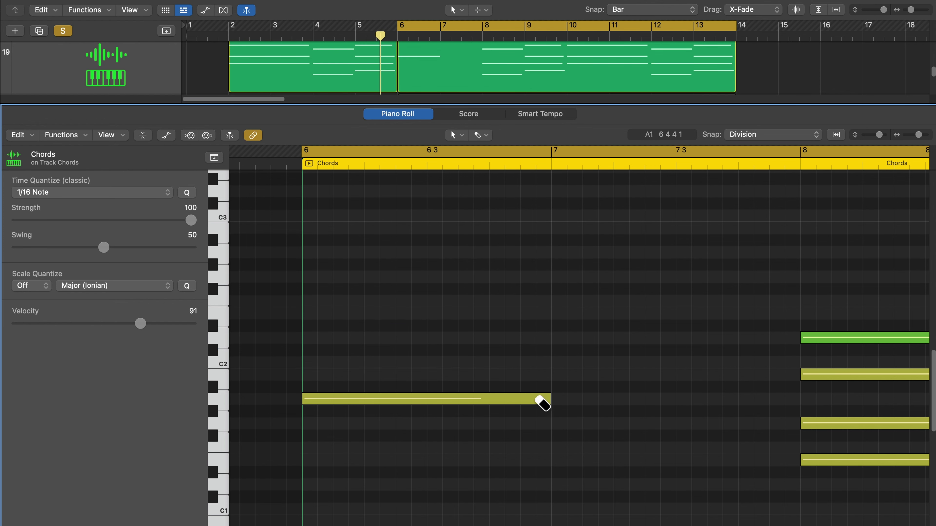
Stretch the A1 note to end at bar 8 and set the primary tool back to the Pointer Tool.
{"action": "left_click_drag", "start_coordinate": [542, 403], "coordinate": [800, 403]}
{"action": "left_click", "coordinate": [456, 135]}
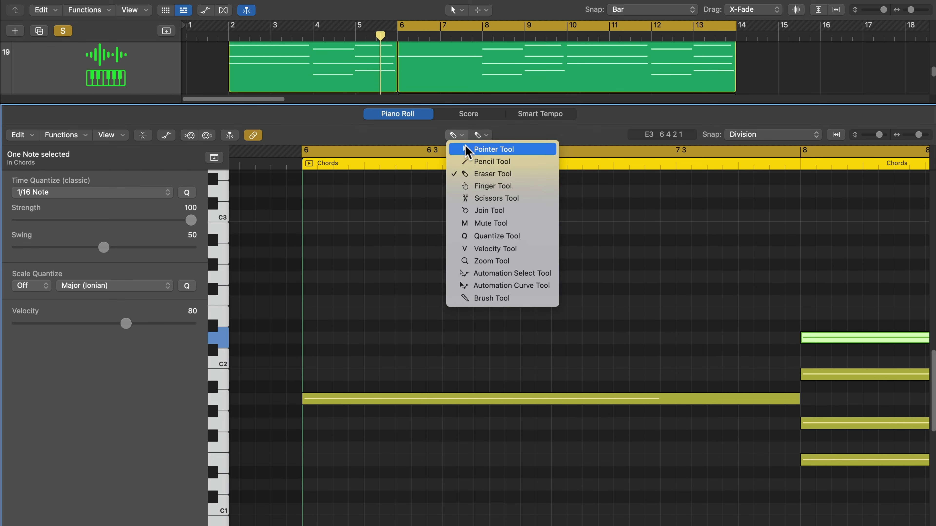
{"action": "key", "text": "t"}
Delete the A1 note at bar 6 and all but the lowest notes of the chords at bars 8 and 9.
{"action": "left_click", "coordinate": [567, 401]}
{"action": "key", "text": "Delete"}
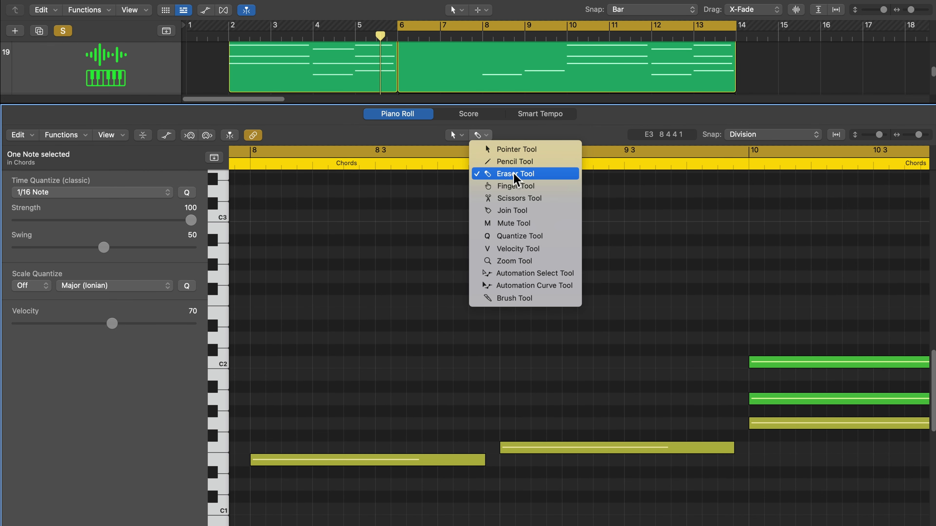
{"action": "key", "text": "Escape"}
Erase the remaining notes at bars 8 and 9 and the chord at bar 10 with the Eraser Tool.
{"action": "left_click", "coordinate": [443, 460]}
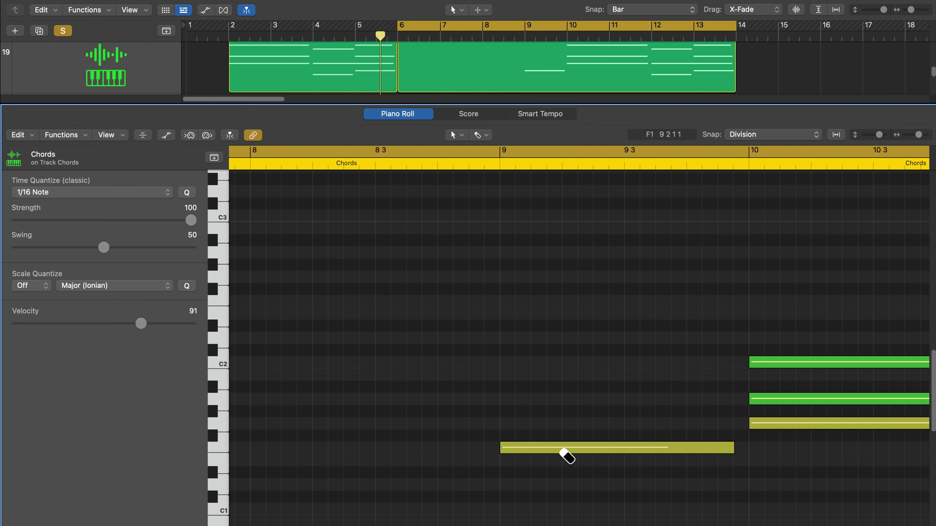
{"action": "left_click", "coordinate": [567, 448]}
{"action": "left_click", "coordinate": [840, 363]}
{"action": "left_click", "coordinate": [825, 399]}
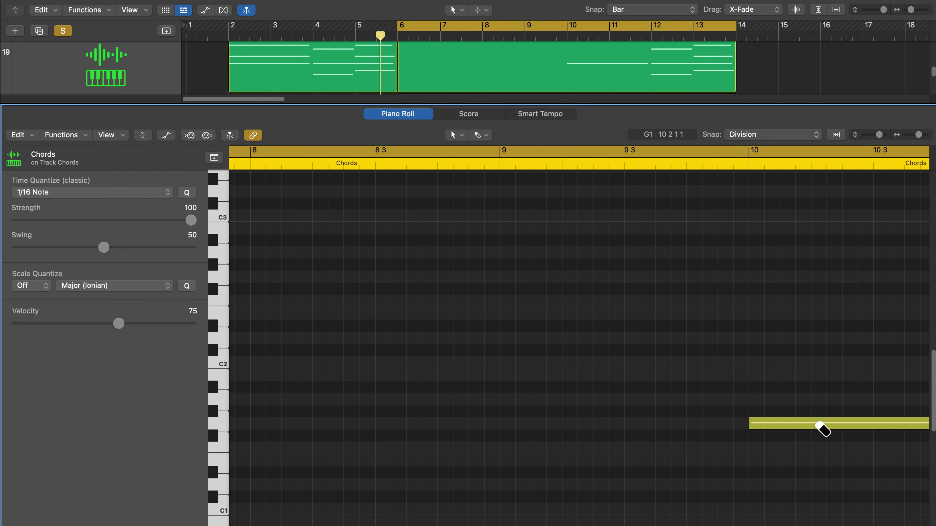
{"action": "left_click", "coordinate": [821, 423]}
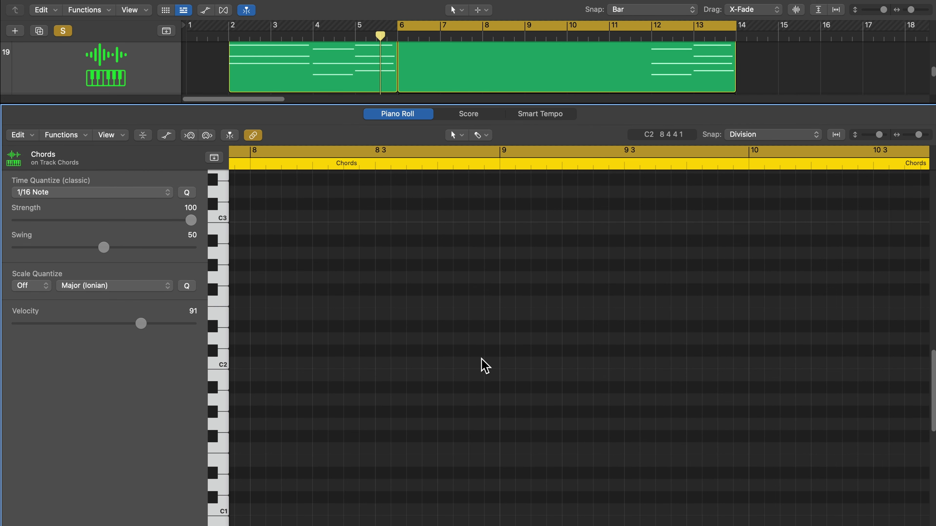
{"action": "key", "text": "super+Left"}
{"action": "key", "text": "super+Left"}
{"action": "key", "text": "super+Left"}
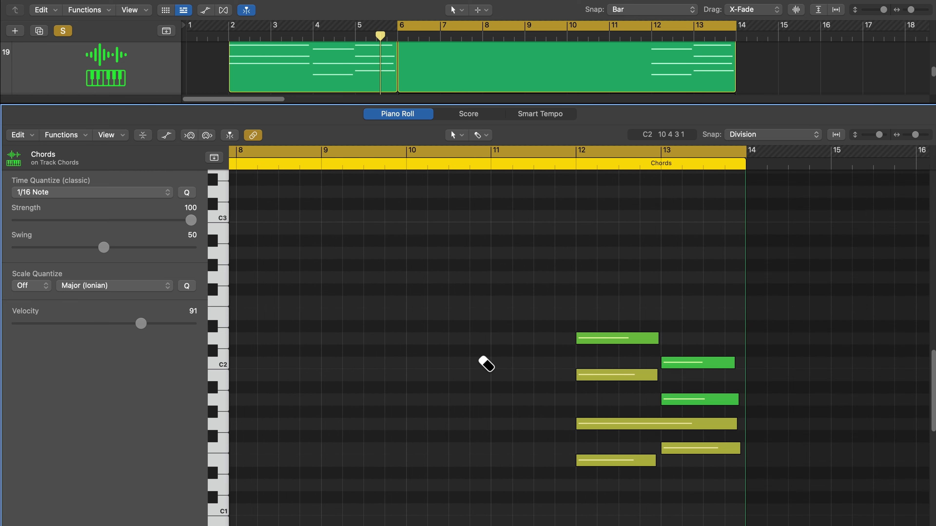
Assign the Finger Tool as the secondary tool for editing the chord notes at bars 12 and 13.
{"action": "scroll", "coordinate": [612, 428], "scroll_direction": "down", "scroll_amount": 3}
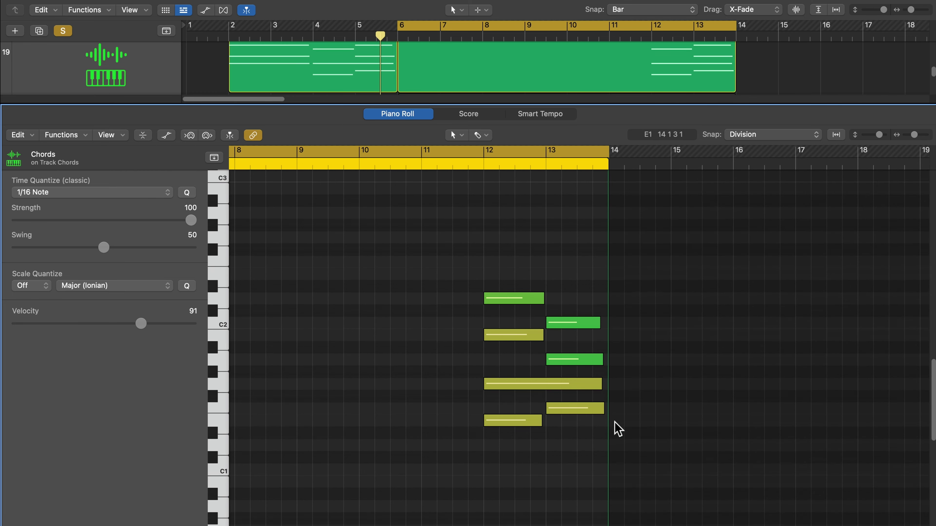
{"action": "key", "text": "super+Right"}
{"action": "key", "text": "super+Right"}
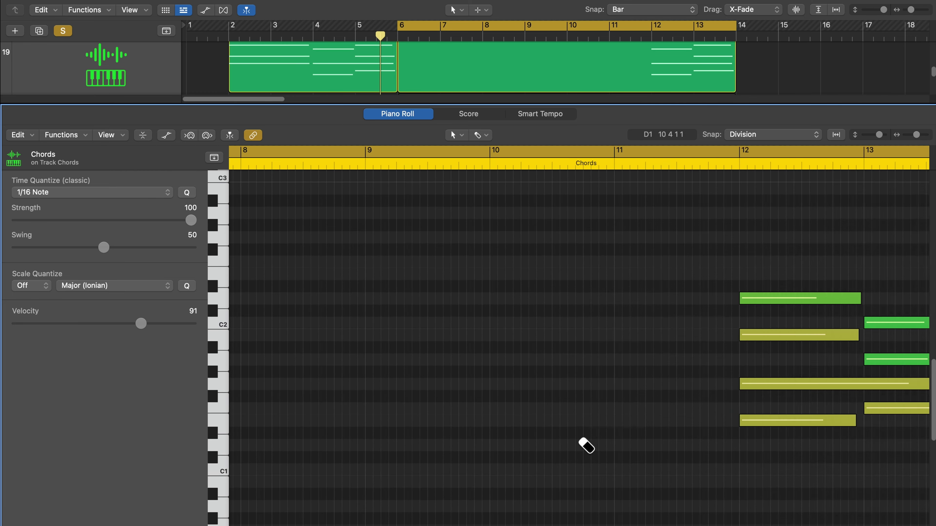
{"action": "scroll", "coordinate": [575, 446], "scroll_direction": "right", "scroll_amount": 5}
{"action": "left_click", "coordinate": [481, 135]}
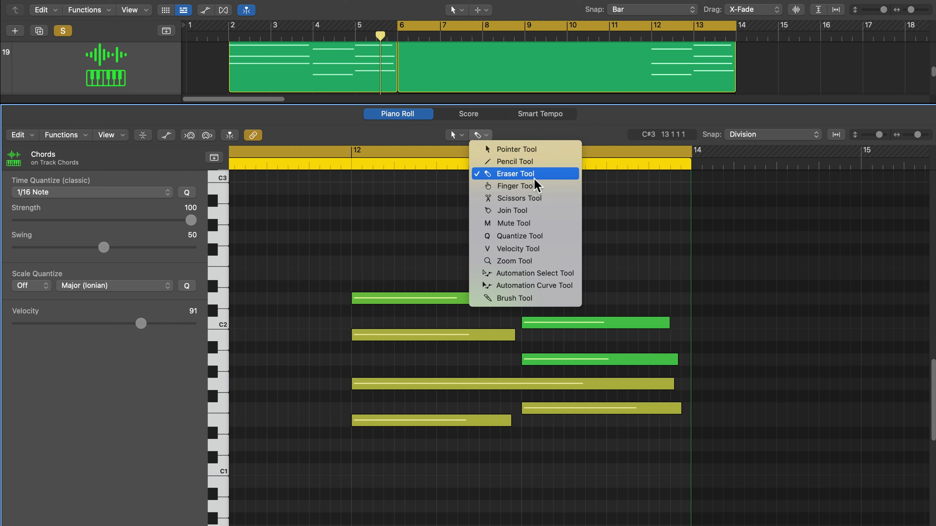
{"action": "left_click", "coordinate": [535, 186]}
Use the Finger Tool to extend the D2, B1 and E1 notes of bar 12 to bar 13 and slightly lengthen the G1 note.
{"action": "left_click_drag", "start_coordinate": [516, 297], "coordinate": [481, 295]}
{"action": "left_click_drag", "start_coordinate": [407, 211], "coordinate": [452, 444]}
{"action": "left_click_drag", "start_coordinate": [505, 431], "coordinate": [377, 419]}
{"action": "left_click", "coordinate": [480, 270]}
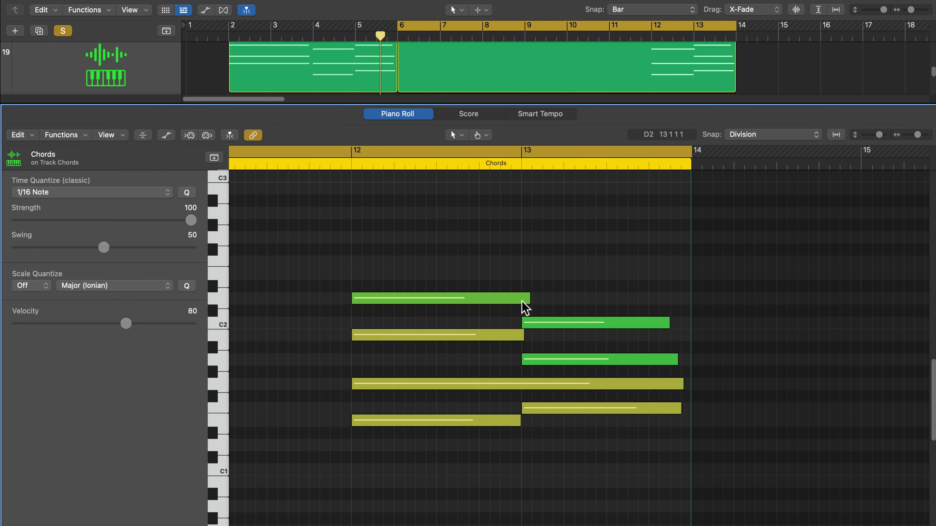
{"action": "left_click", "coordinate": [514, 300]}
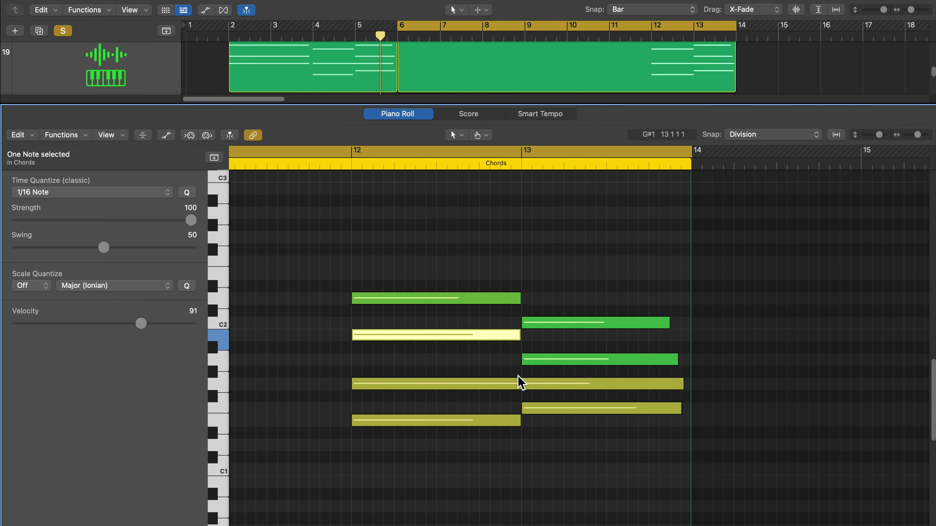
{"action": "left_click", "coordinate": [494, 384]}
{"action": "left_click", "coordinate": [438, 263]}
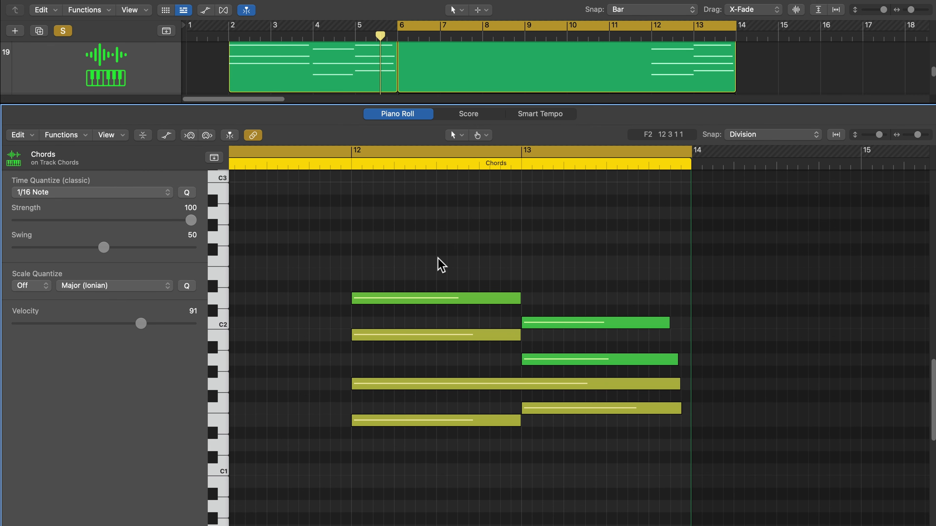
Select and deselect the D2 note at bar 12, and open the choices for the secondary tool.
{"action": "left_click", "coordinate": [449, 298]}
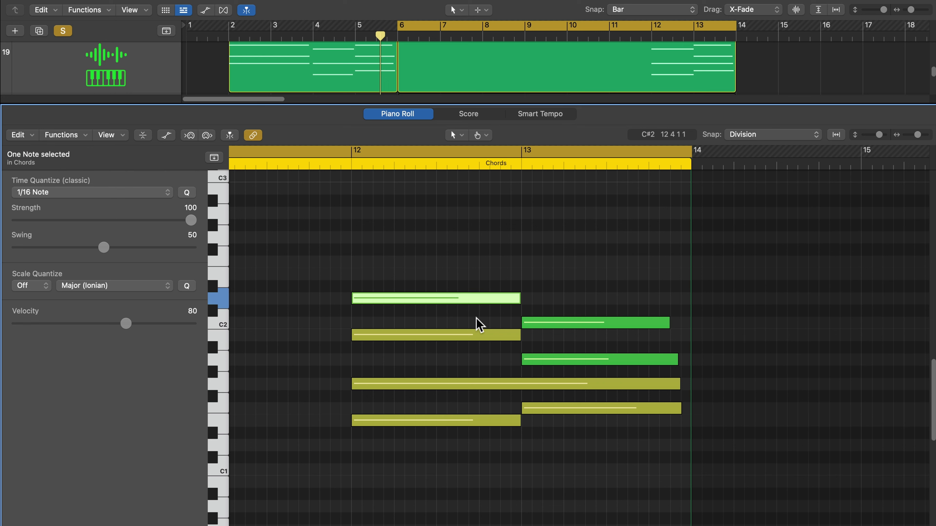
{"action": "mouse_move", "coordinate": [428, 300]}
{"action": "left_mouse_down"}
{"action": "mouse_move", "coordinate": [611, 320]}
{"action": "mouse_move", "coordinate": [515, 300]}
{"action": "mouse_move", "coordinate": [407, 301]}
{"action": "mouse_move", "coordinate": [430, 298]}
{"action": "left_mouse_up"}
{"action": "left_click", "coordinate": [455, 238]}
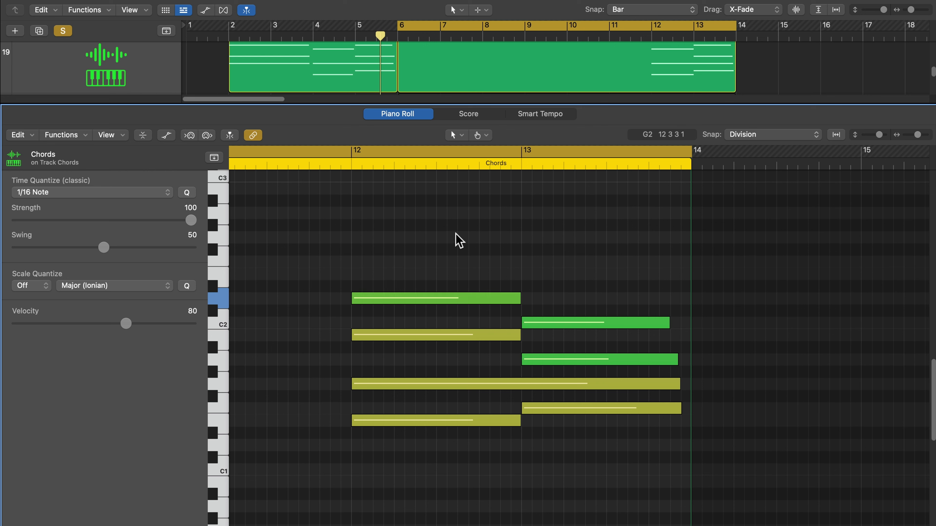
{"action": "left_click", "coordinate": [478, 135]}
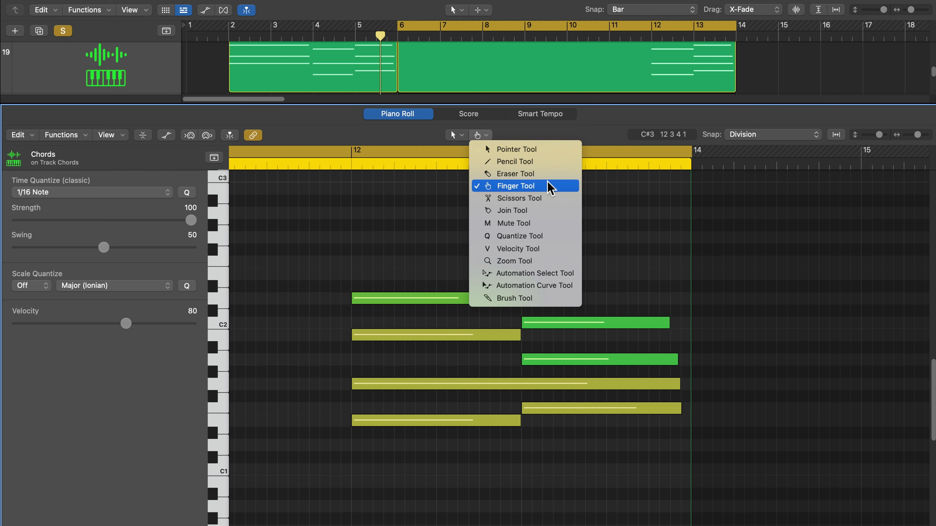
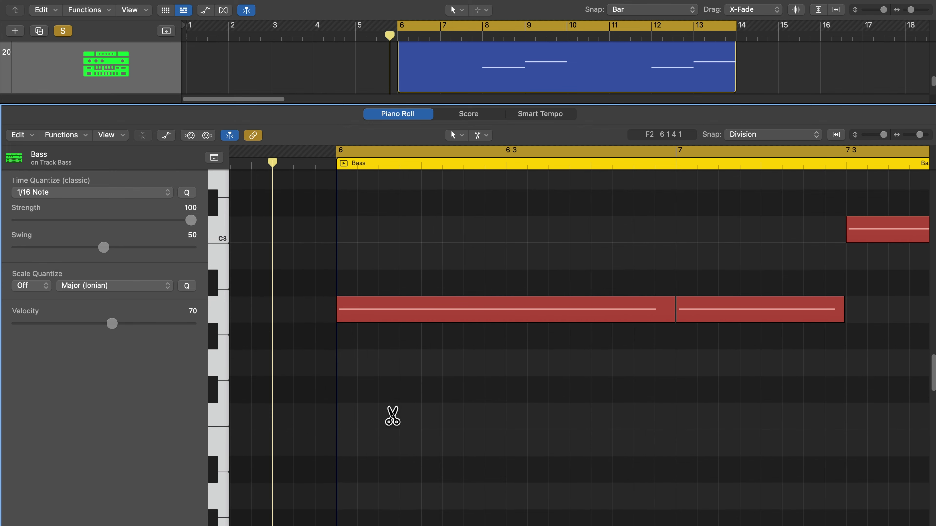
Split the Bass region's A2 note at bar 6 at each of the first six sixteenth-note divisions with the Scissors Tool.
{"action": "left_click", "coordinate": [358, 310]}
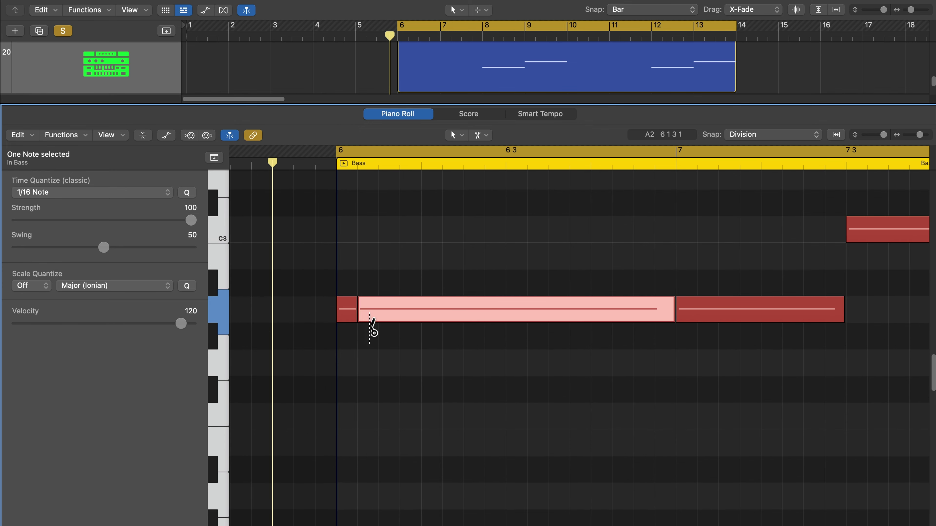
{"action": "left_click", "coordinate": [379, 310]}
{"action": "left_click", "coordinate": [400, 309]}
{"action": "left_click", "coordinate": [421, 309]}
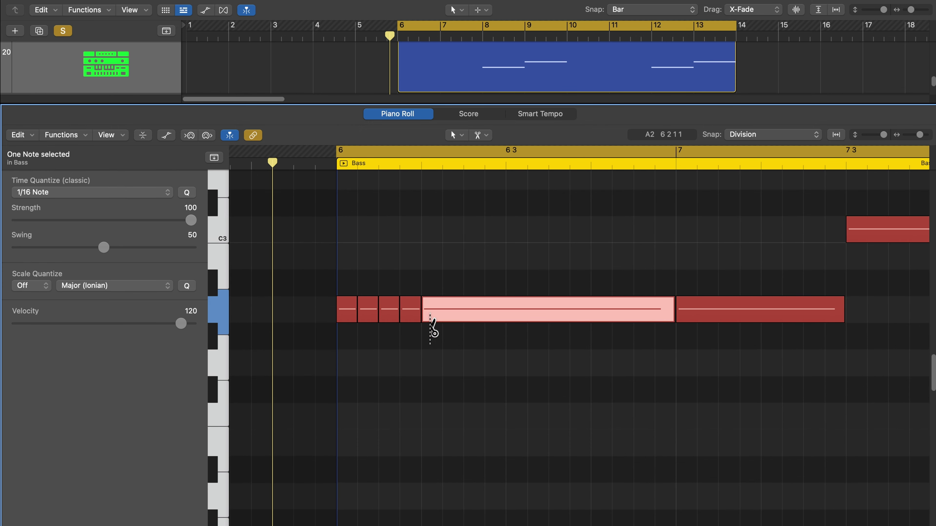
{"action": "left_click", "coordinate": [442, 310]}
{"action": "left_click", "coordinate": [463, 310]}
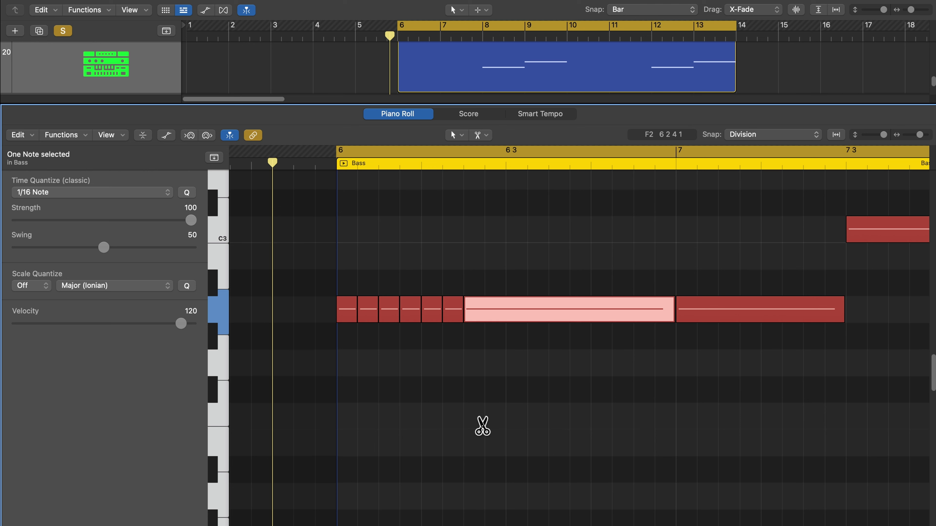
Undo the six splits of the A2 note at bar 6.
{"action": "key", "text": "super+z"}
{"action": "key", "text": "super+z"}
{"action": "key", "text": "super+z"}
{"action": "key", "text": "super+z"}
{"action": "key", "text": "super+z"}
{"action": "key", "text": "super+z"}
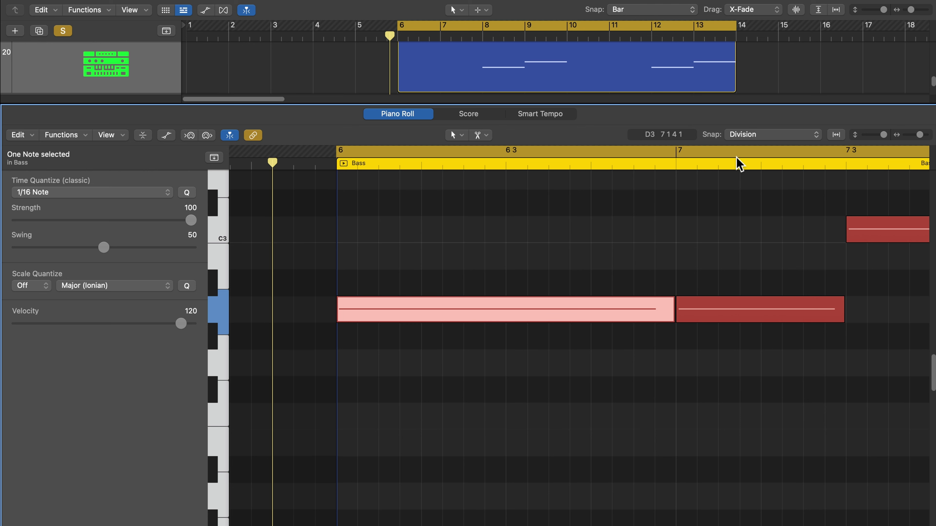
Keep Snap at Division, split the A2 note at bar 6 at the first five sixteenth-note divisions, and play it back.
{"action": "left_click", "coordinate": [760, 135]}
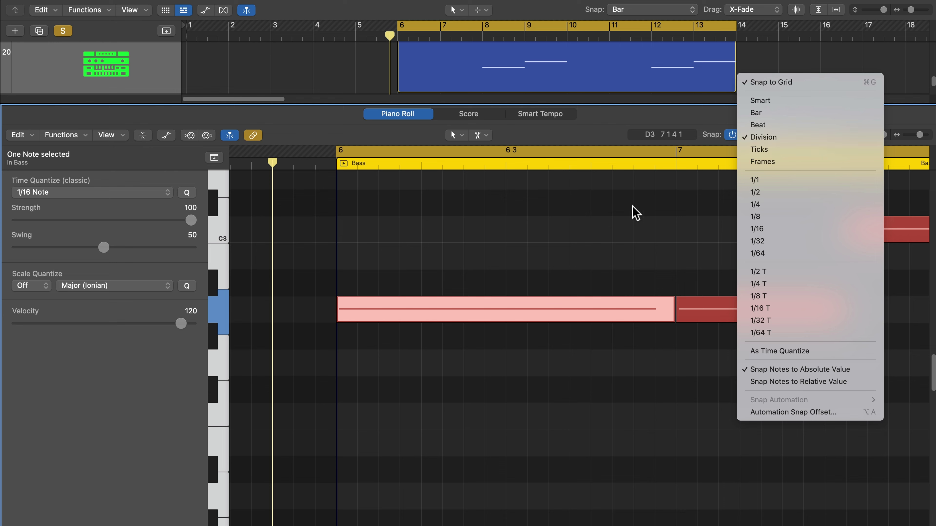
{"action": "left_click", "coordinate": [601, 224]}
{"action": "left_click", "coordinate": [356, 310]}
{"action": "left_click", "coordinate": [379, 310]}
{"action": "left_click", "coordinate": [401, 310]}
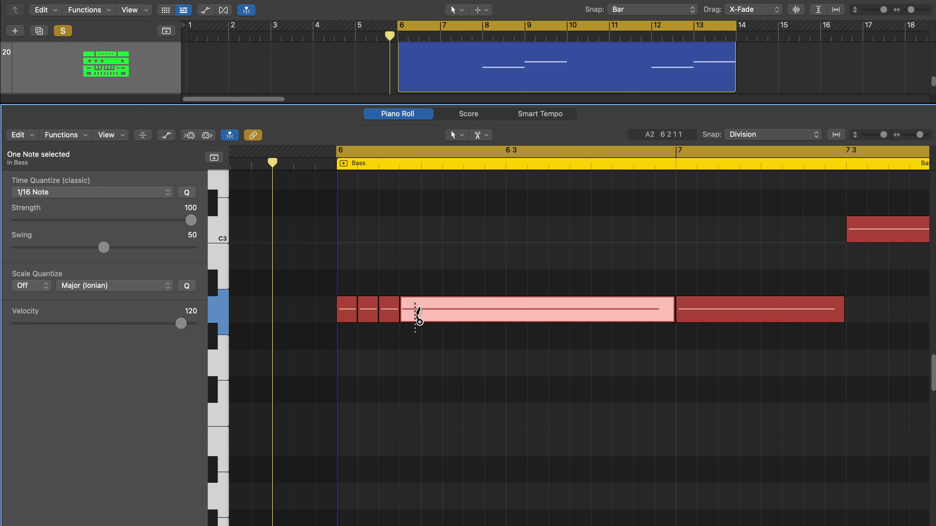
{"action": "left_click", "coordinate": [421, 310]}
{"action": "left_click", "coordinate": [442, 310]}
{"action": "key", "text": "space"}
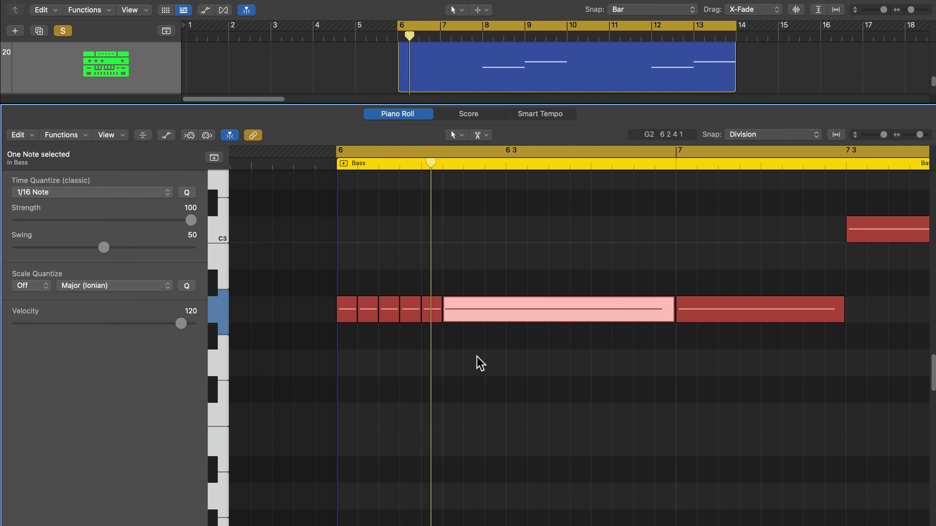
Undo the five splits of the A2 note at bar 6.
{"action": "key", "text": "super+z"}
{"action": "key", "text": "super+z"}
{"action": "key", "text": "super+z"}
{"action": "key", "text": "super+z"}
{"action": "key", "text": "super+z"}
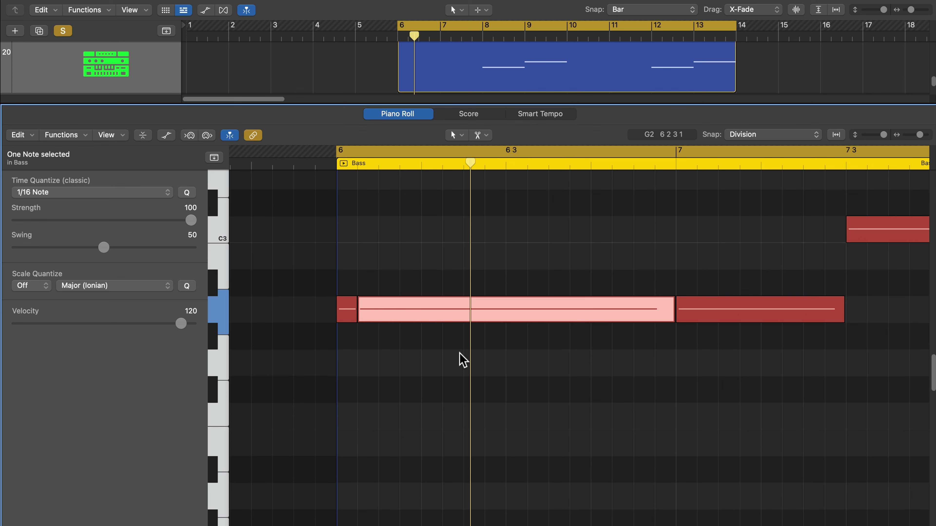
Split the A2 note at bar 6 into a repeating pattern of one eighth and two sixteenths, and play it back.
{"action": "left_click", "coordinate": [379, 310], "text": "super"}
{"action": "left_click", "coordinate": [400, 310], "text": "super"}
{"action": "left_click", "coordinate": [422, 309], "text": "super"}
{"action": "left_click", "coordinate": [464, 310], "text": "super"}
{"action": "left_click", "coordinate": [485, 310], "text": "super"}
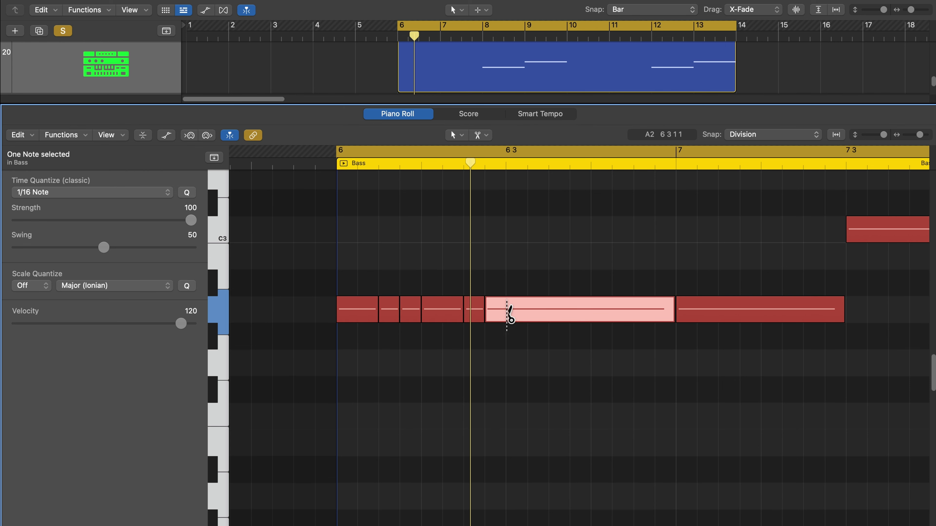
{"action": "left_click", "coordinate": [506, 309], "text": "super"}
{"action": "key", "text": "space"}
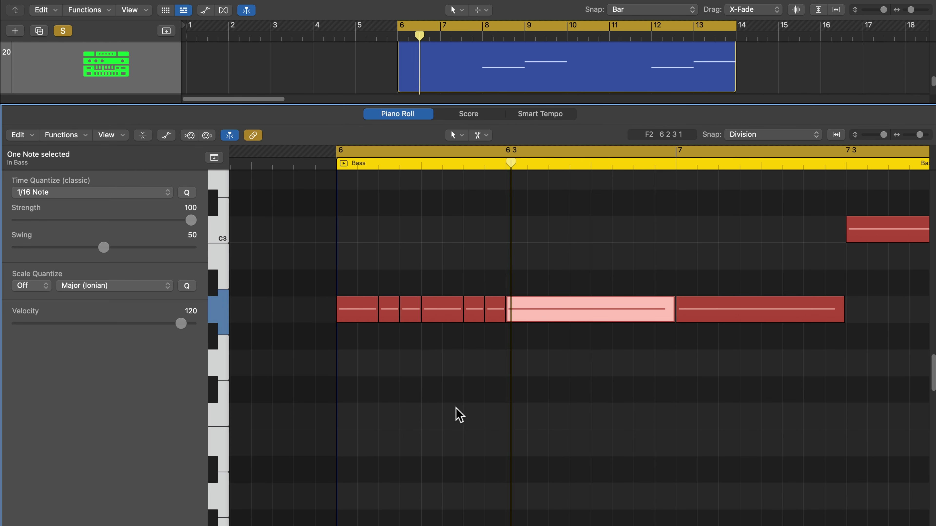
{"action": "key", "text": "super+shift+z"}
Chop the A2 note at bar 7 into repeated sixteenth notes with a single Scissors Tool cut.
{"action": "scroll", "coordinate": [584, 402], "scroll_direction": "right", "scroll_amount": 10}
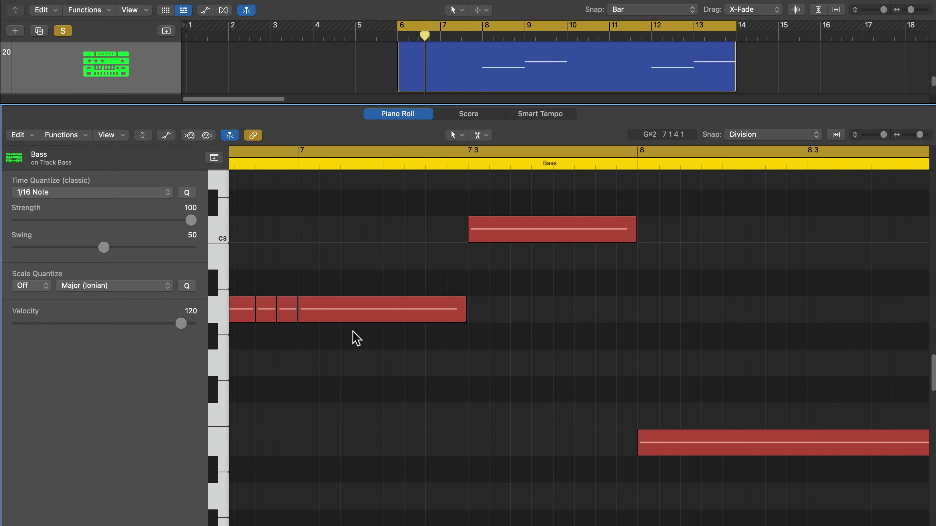
{"action": "left_click", "coordinate": [319, 313], "text": "alt"}
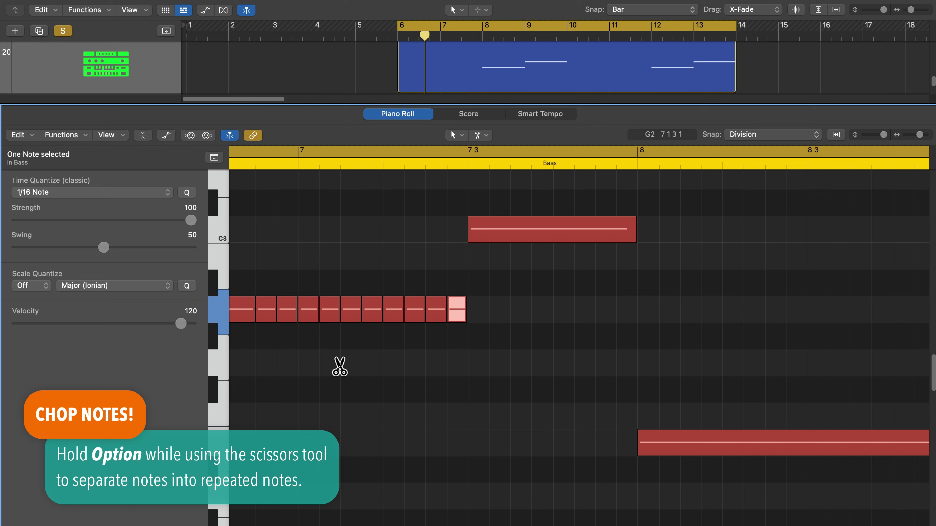
{"action": "left_click", "coordinate": [473, 330]}
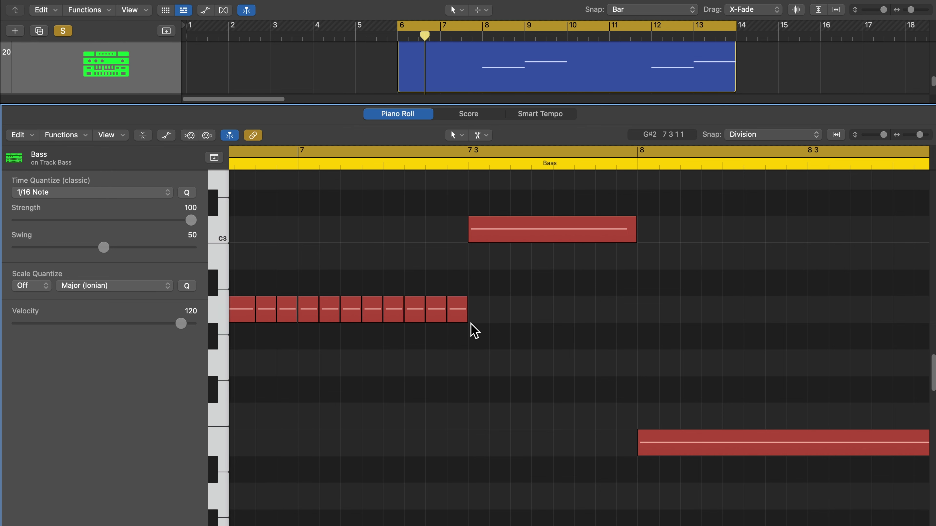
Chop the C3 note at position 7 3 into repeated sixteenth notes, and undo the chop.
{"action": "left_click", "coordinate": [490, 229], "text": "alt"}
{"action": "left_click", "coordinate": [601, 347]}
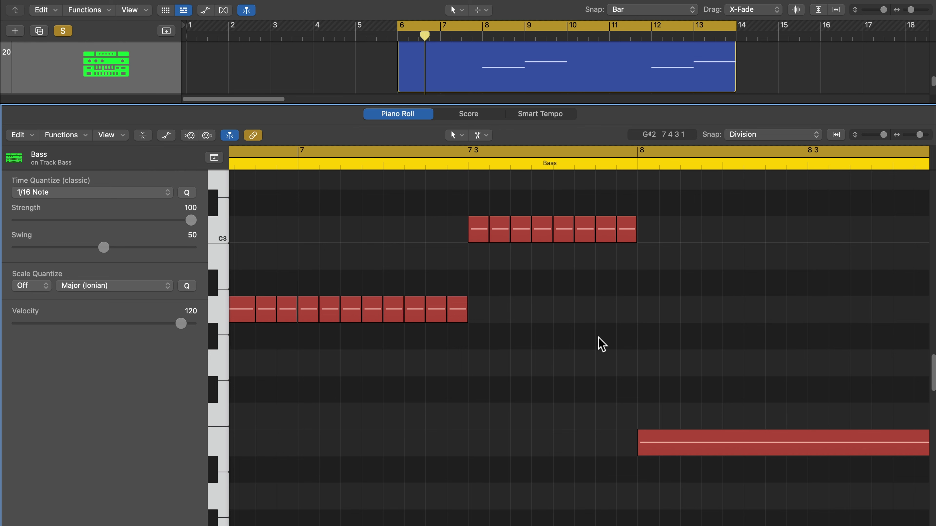
{"action": "key", "text": "super+z"}
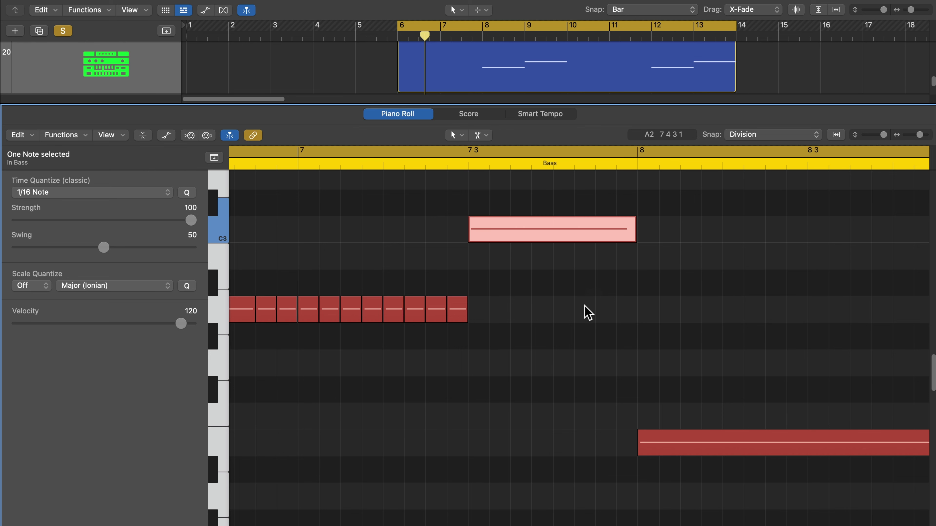
Try chopping the C3 note at position 7 3 into repeated eighth notes and into repeated dotted eighths, undoing each attempt.
{"action": "left_click", "coordinate": [512, 230], "text": "alt"}
{"action": "left_click", "coordinate": [512, 348]}
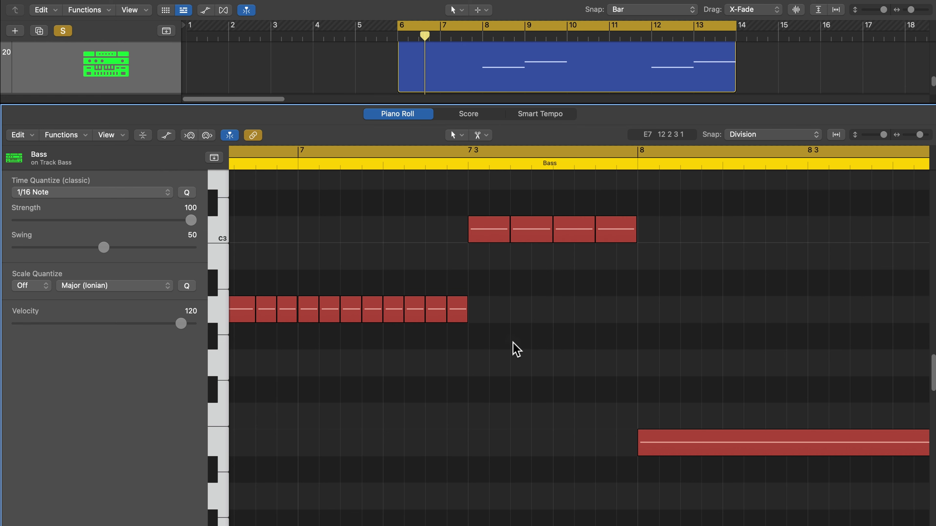
{"action": "key", "text": "super+z"}
{"action": "left_click", "coordinate": [531, 229], "text": "alt"}
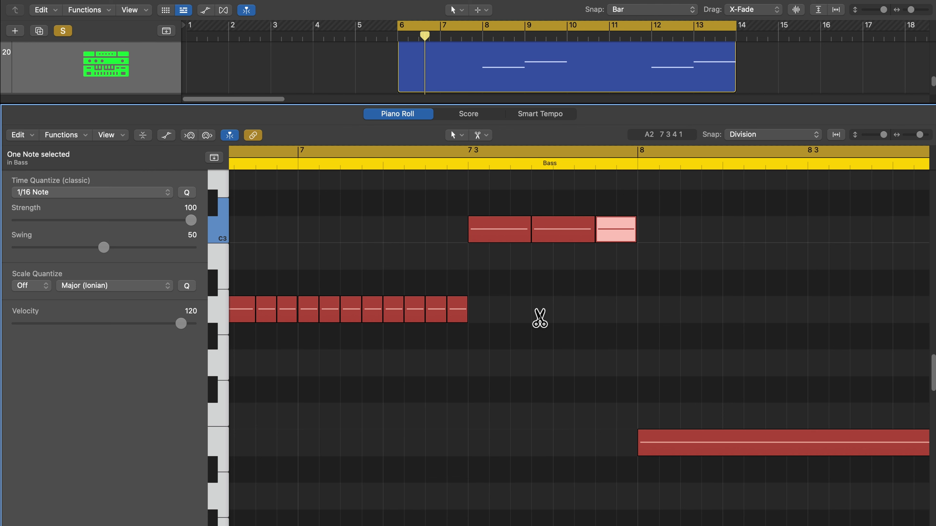
{"action": "key", "text": "super+z"}
Chop the E2 note at bar 8 into repeated dotted-eighth notes with the Scissors Tool.
{"action": "scroll", "coordinate": [548, 380], "scroll_direction": "right", "scroll_amount": 5}
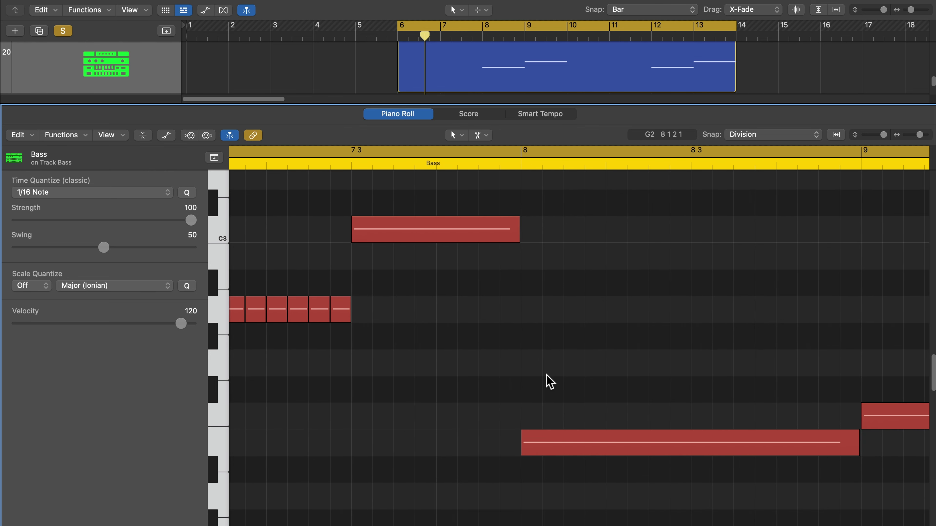
{"action": "left_click", "coordinate": [590, 445], "text": "alt"}
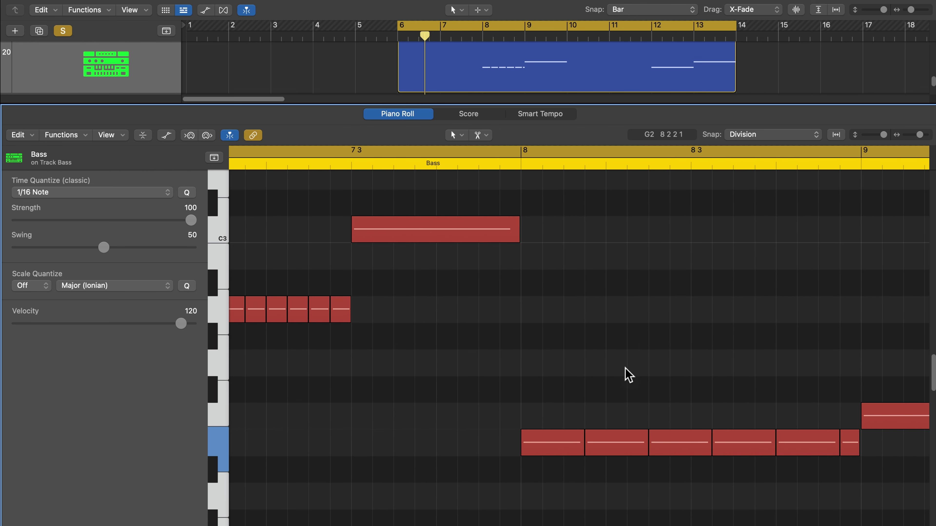
{"action": "scroll", "coordinate": [600, 387], "scroll_direction": "right", "scroll_amount": 3}
{"action": "scroll", "coordinate": [598, 389], "scroll_direction": "right", "scroll_amount": 2}
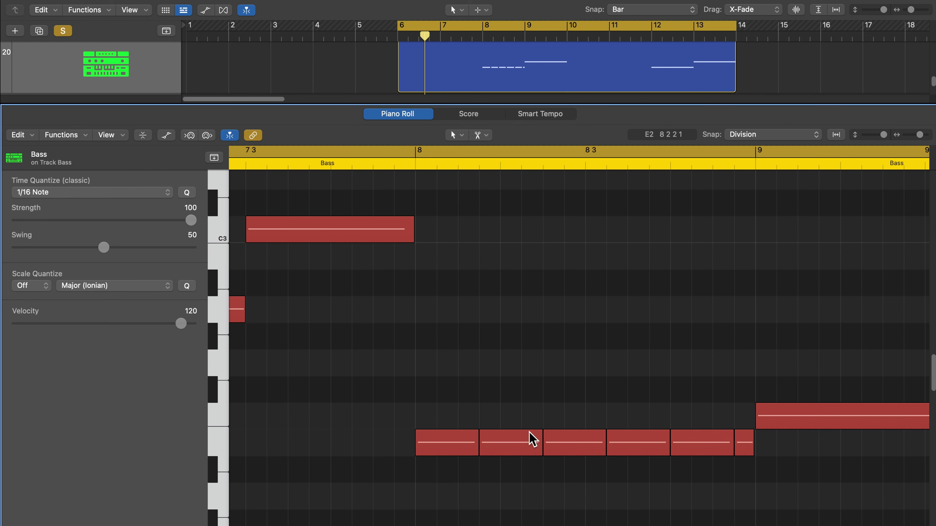
{"action": "scroll", "coordinate": [455, 434], "scroll_direction": "down", "scroll_amount": 3}
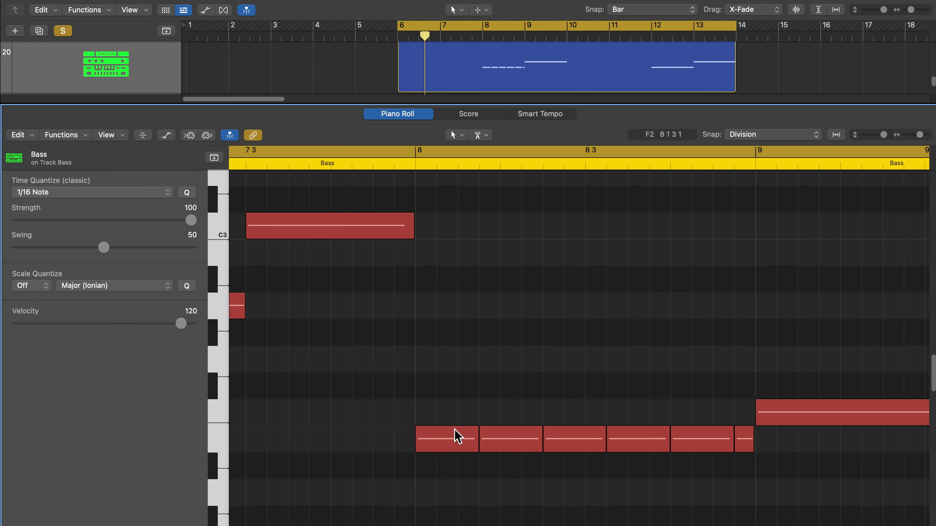
{"action": "scroll", "coordinate": [422, 338], "scroll_direction": "left", "scroll_amount": 10}
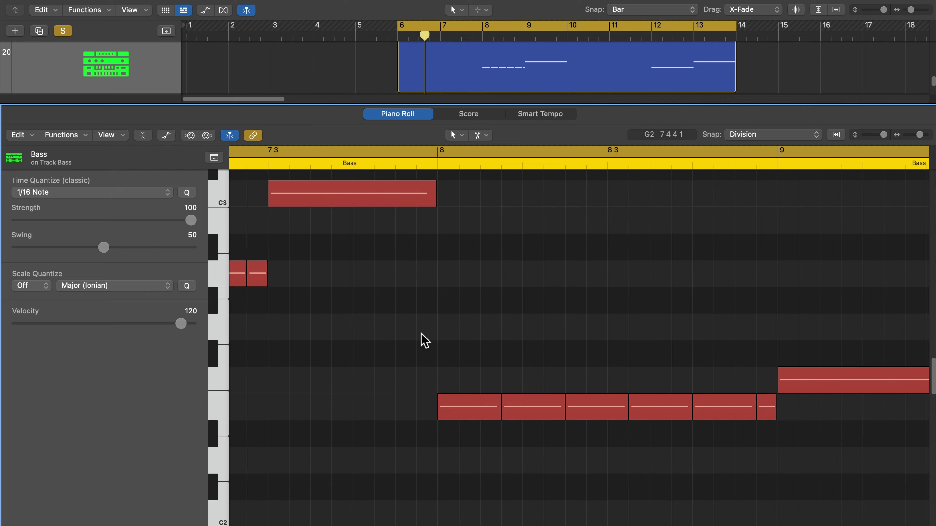
Play back the Bass region from bar 6 and turn off Solo mode.
{"action": "scroll", "coordinate": [426, 344], "scroll_direction": "right", "scroll_amount": 20}
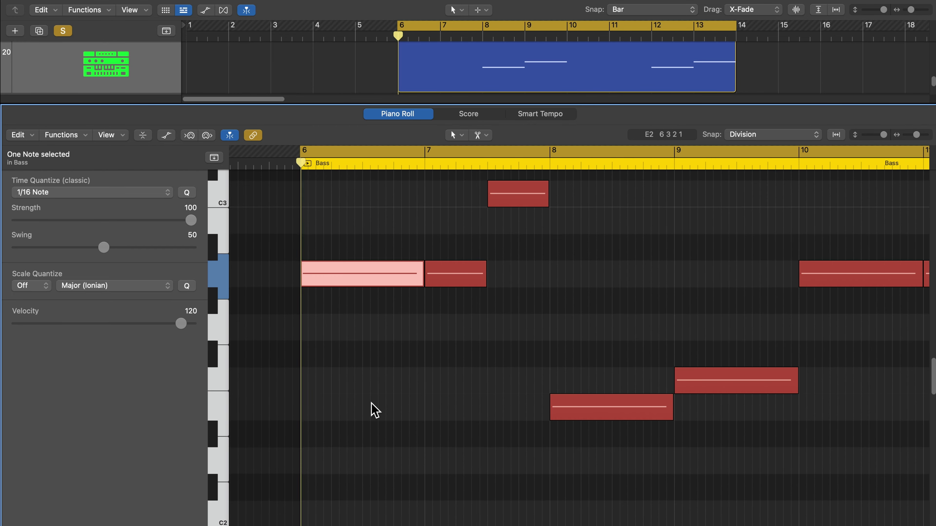
{"action": "key", "text": "space"}
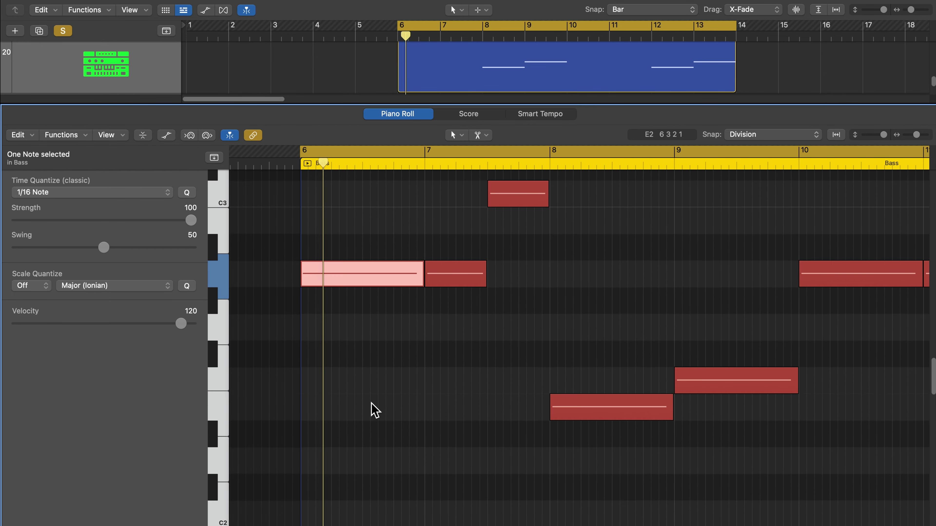
{"action": "scroll", "coordinate": [372, 410], "scroll_direction": "up", "scroll_amount": 10}
{"action": "key", "text": "ctrl+s"}
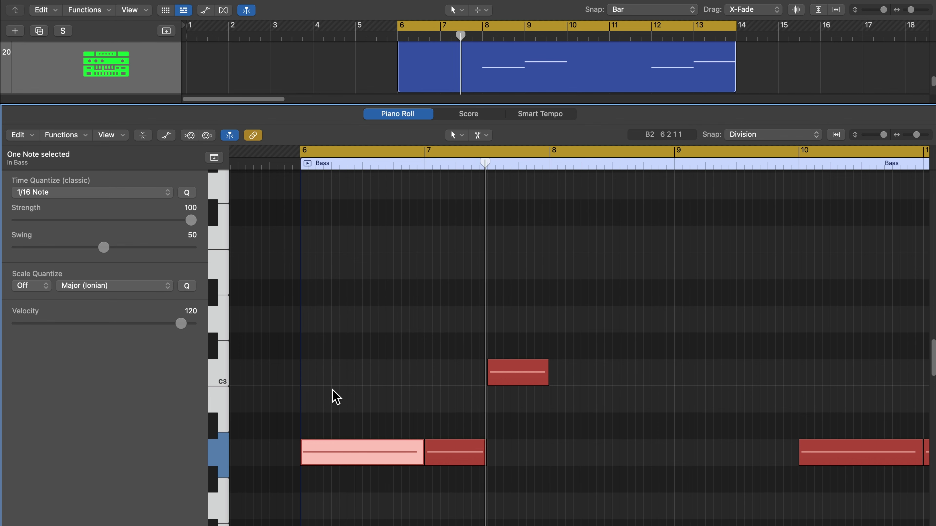
Split the A2 note at bar 6 at 6 2 3 and 6 3, and move the short middle piece up to C3.
{"action": "scroll", "coordinate": [336, 397], "scroll_direction": "up", "scroll_amount": 5}
{"action": "left_click", "coordinate": [379, 387]}
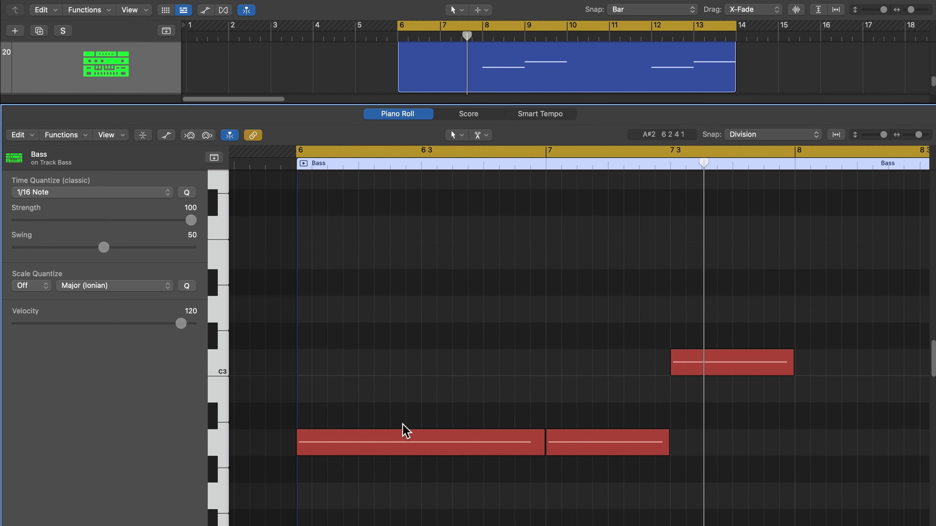
{"action": "left_click", "coordinate": [392, 443], "text": "super"}
{"action": "left_click", "coordinate": [423, 443], "text": "super"}
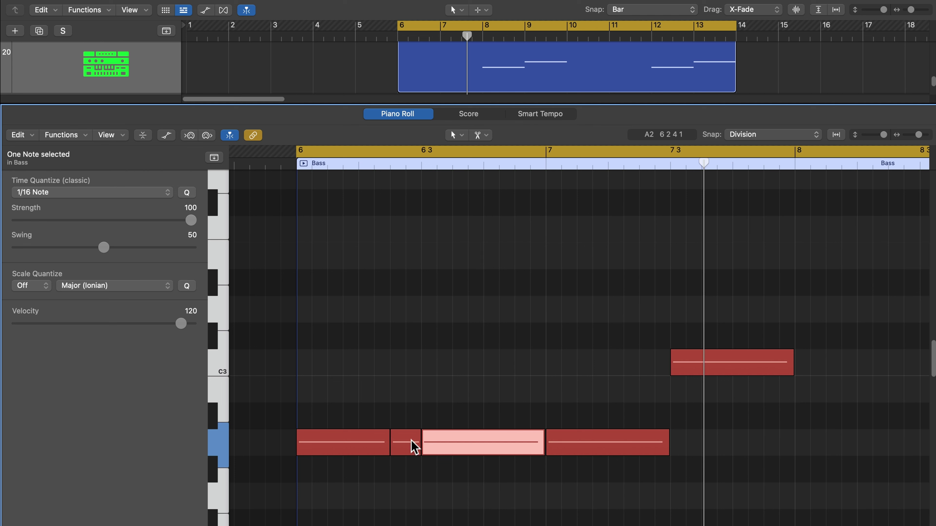
{"action": "left_click_drag", "start_coordinate": [411, 443], "coordinate": [409, 360]}
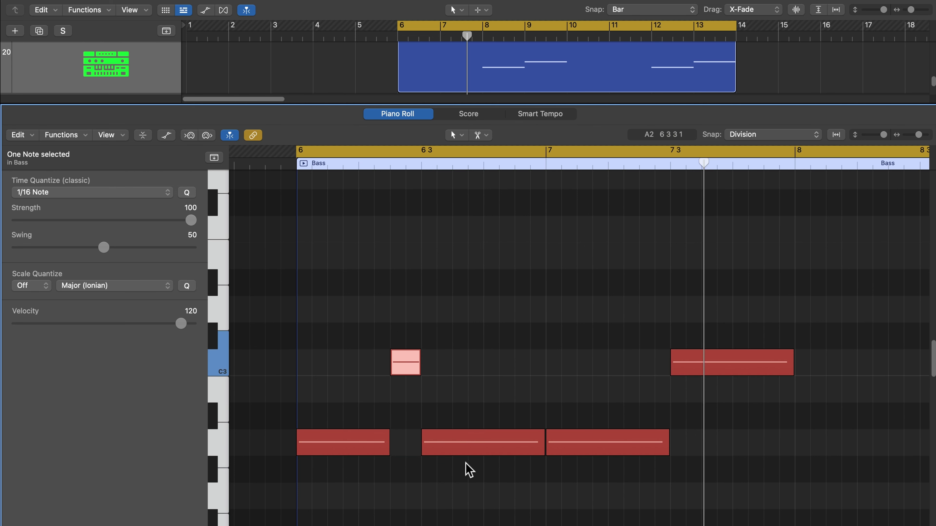
Split the A2 note at 6 3 at beat 6 4 and move its first piece up to E3.
{"action": "left_click", "coordinate": [483, 442], "text": "super"}
{"action": "left_click_drag", "start_coordinate": [475, 442], "coordinate": [465, 265]}
{"action": "left_click", "coordinate": [519, 366]}
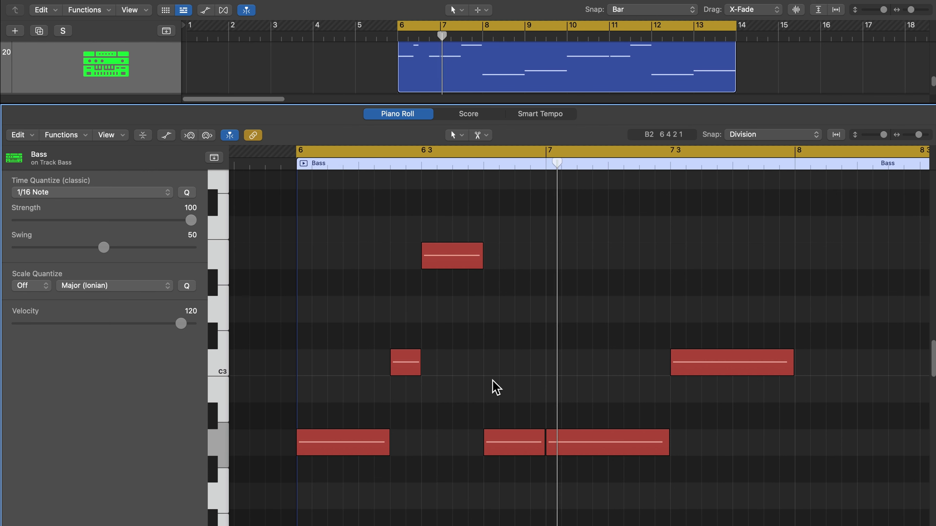
Transpose the A2 note at 6 4 up three semitones to C3.
{"action": "left_click", "coordinate": [518, 447]}
{"action": "key", "text": "alt+Up"}
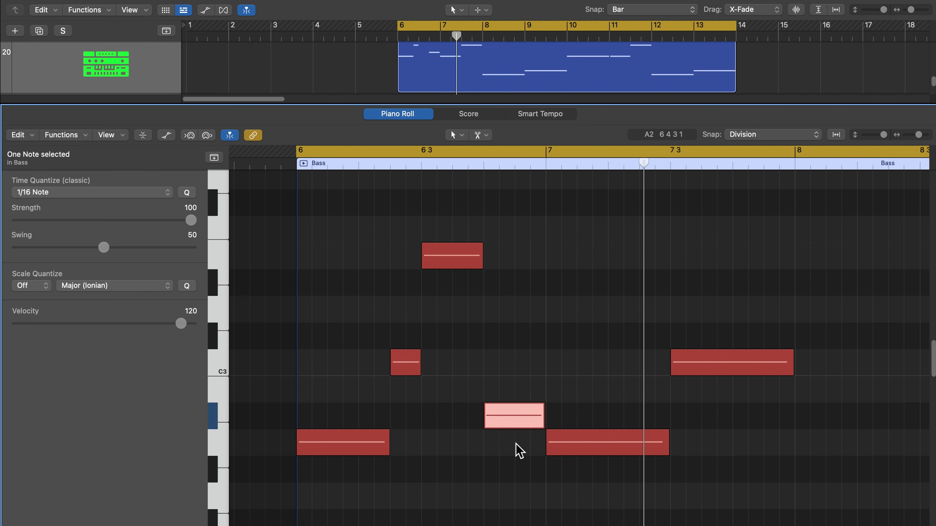
{"action": "key", "text": "alt+Up"}
{"action": "key", "text": "alt+Up"}
{"action": "left_click", "coordinate": [519, 450]}
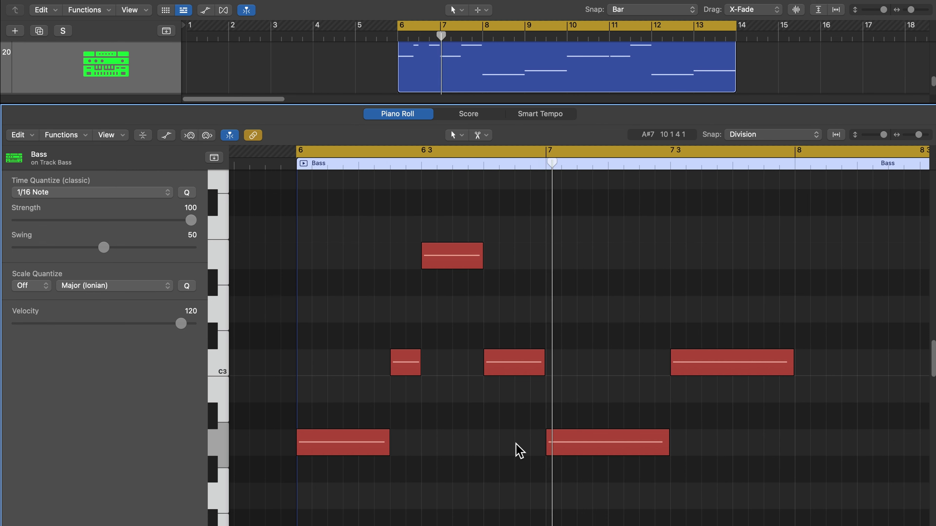
Split the A2 note at bar 7 at 7 2 3 and move the short second piece up to B2.
{"action": "left_click", "coordinate": [532, 448], "text": "super"}
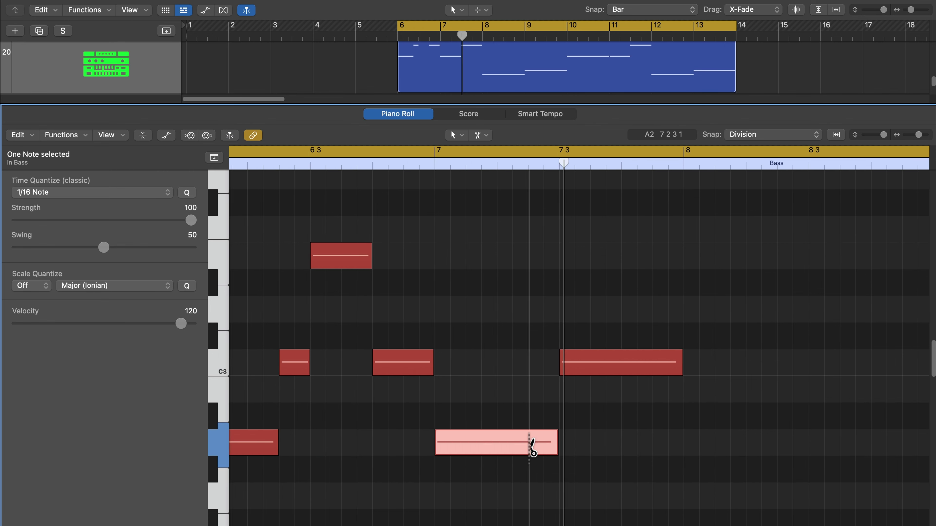
{"action": "left_click", "coordinate": [532, 448], "text": "super"}
{"action": "left_click_drag", "start_coordinate": [539, 444], "coordinate": [539, 397]}
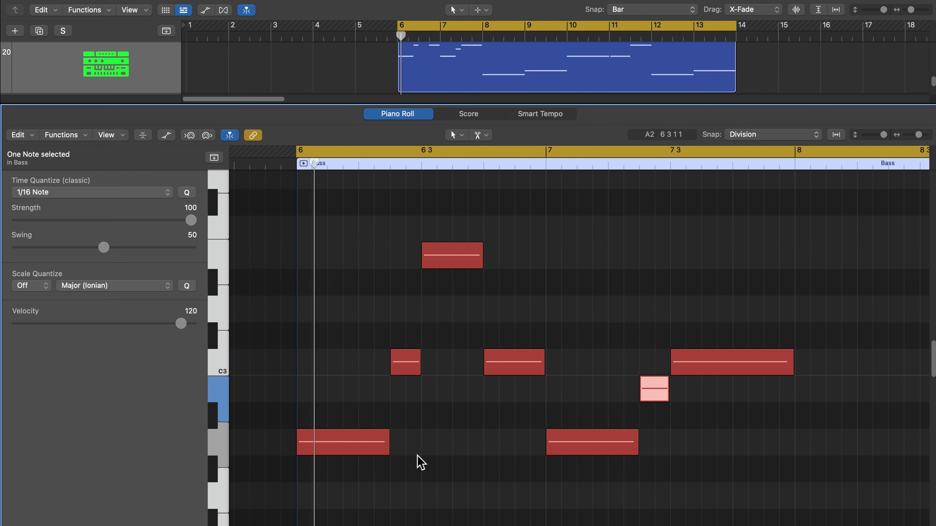
{"action": "left_click", "coordinate": [445, 471]}
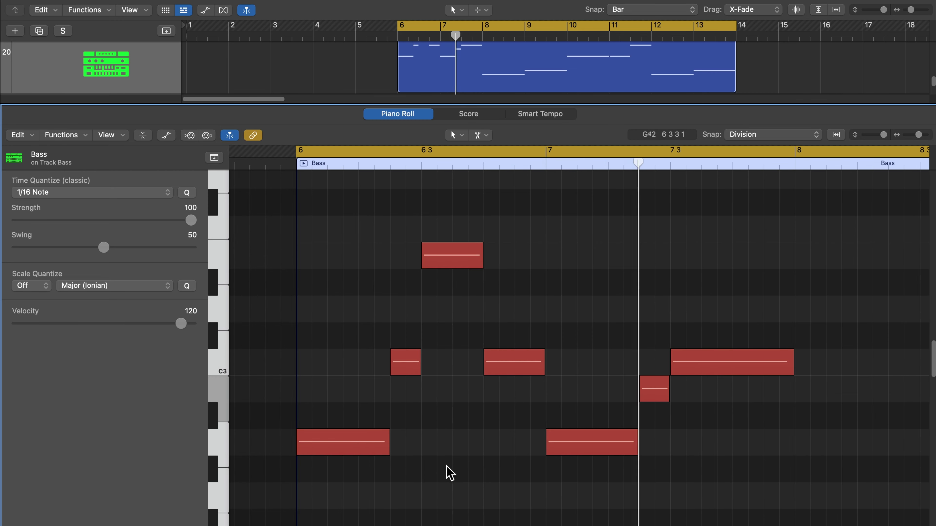
Split the C3 note at 7 3 at beat 7 4 and transpose its second piece down one octave to C2.
{"action": "left_click", "coordinate": [753, 370], "text": "super"}
{"action": "key", "text": "shift+alt+Down"}
{"action": "key", "text": "super+Down"}
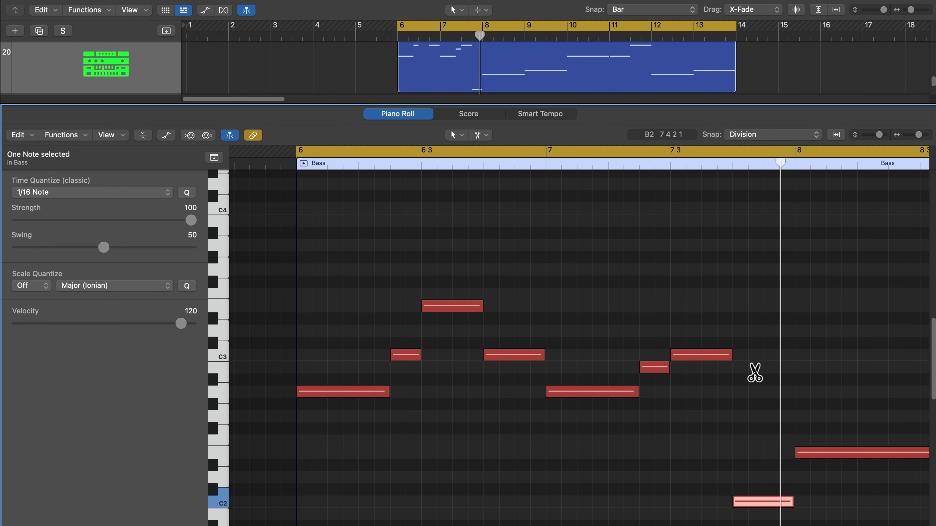
Play back the edited Bass region from bar 6.
{"action": "key", "text": "space"}
{"action": "left_click", "coordinate": [756, 380]}
{"action": "scroll", "coordinate": [737, 394], "scroll_direction": "down", "scroll_amount": 5}
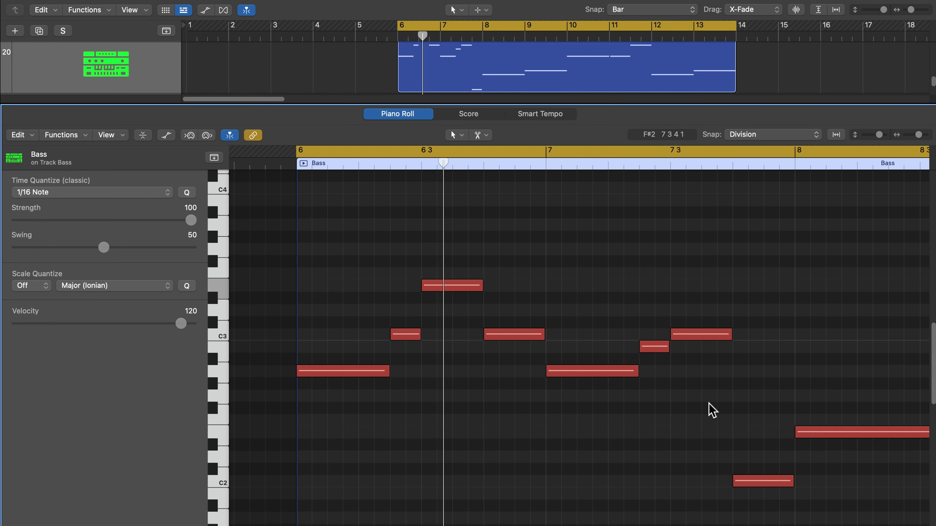
{"action": "scroll", "coordinate": [662, 416], "scroll_direction": "right", "scroll_amount": 1}
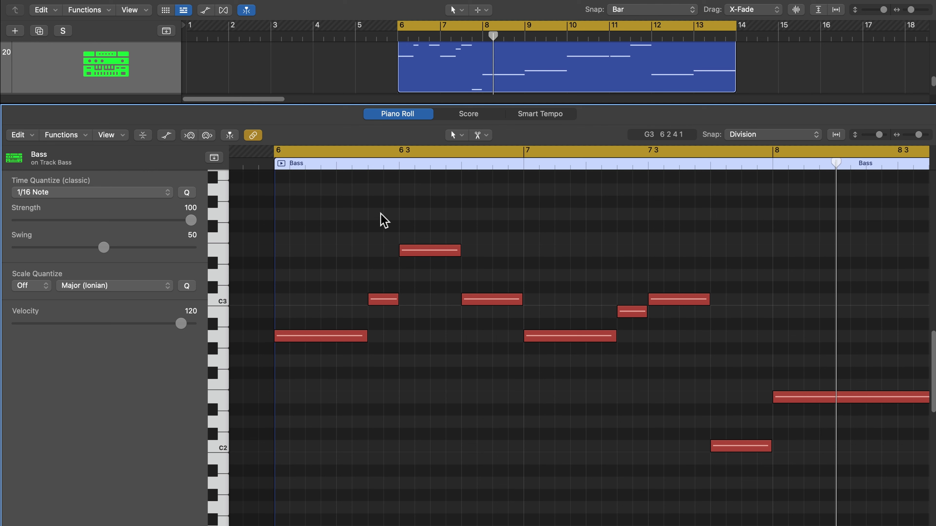
Select the C3, E3 and C3 notes in bar 6, try transposing them up and down by semitones, and return them to their original pitches.
{"action": "mouse_move", "coordinate": [383, 300]}
{"action": "left_mouse_down"}
{"action": "mouse_move", "coordinate": [387, 226]}
{"action": "mouse_move", "coordinate": [385, 357]}
{"action": "mouse_move", "coordinate": [383, 301]}
{"action": "left_mouse_up"}
{"action": "left_click", "coordinate": [390, 345]}
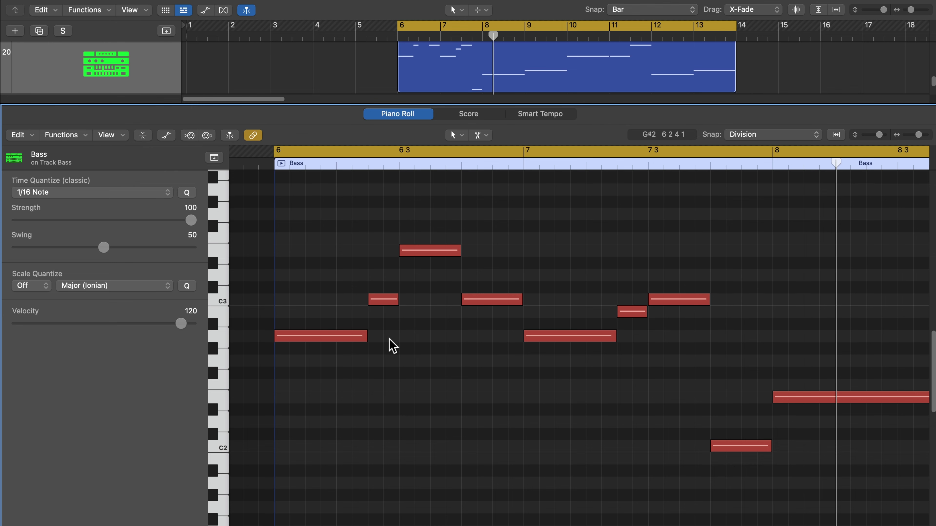
{"action": "left_click", "coordinate": [387, 300]}
{"action": "left_click_drag", "start_coordinate": [370, 222], "coordinate": [500, 326]}
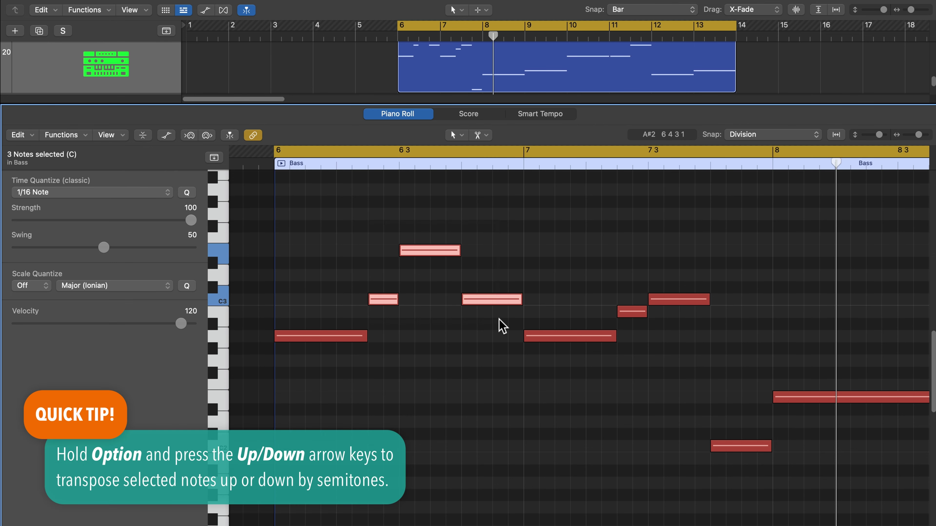
{"action": "key", "text": "alt+Up"}
{"action": "key", "text": "alt+Up"}
{"action": "key", "text": "alt+Up"}
{"action": "key", "text": "alt+Up"}
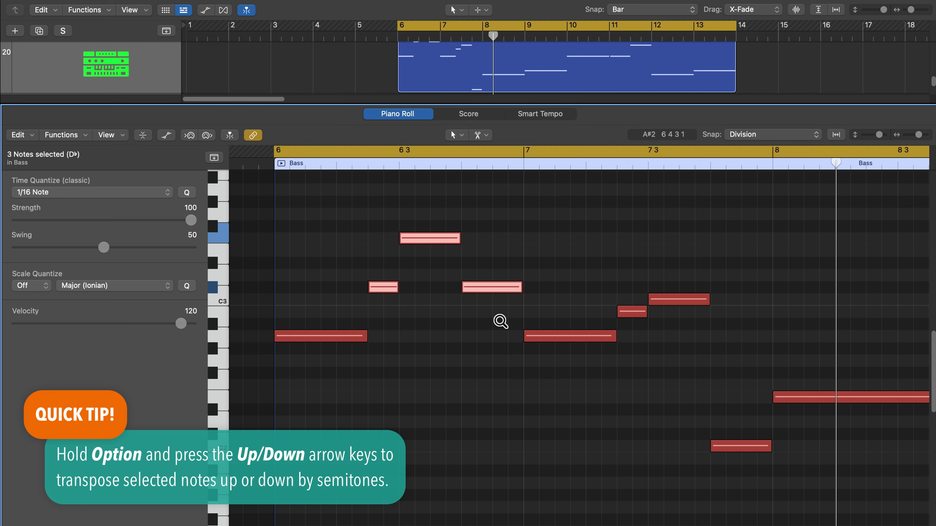
{"action": "key", "text": "alt+Down"}
{"action": "key", "text": "alt+Down"}
{"action": "key", "text": "alt+Down"}
{"action": "key", "text": "alt+Down"}
{"action": "key", "text": "alt+Down"}
{"action": "key", "text": "alt+Down"}
{"action": "key", "text": "alt+Down"}
{"action": "key", "text": "alt+Down"}
{"action": "key", "text": "alt+Up"}
{"action": "key", "text": "alt+Up"}
{"action": "key", "text": "alt+Up"}
{"action": "key", "text": "alt+Up"}
{"action": "key", "text": "alt+Up"}
{"action": "key", "text": "alt+Up"}
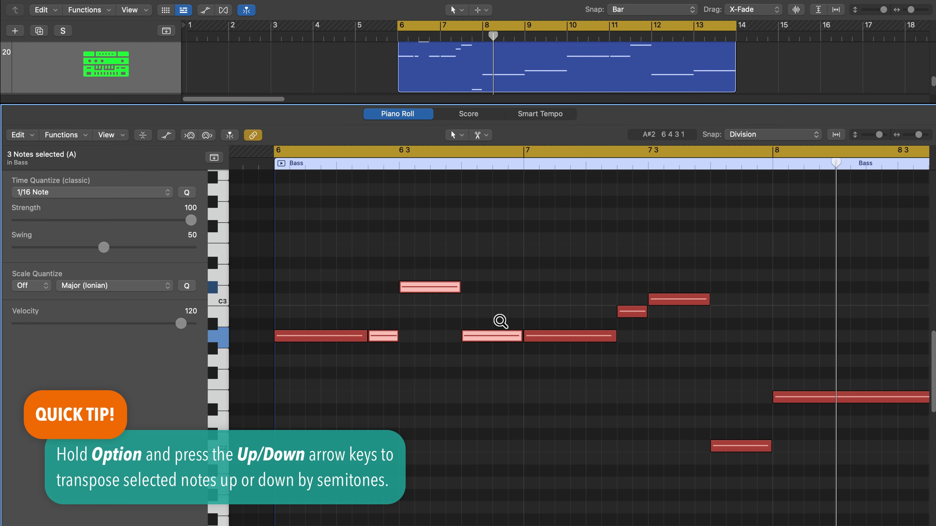
{"action": "key", "text": "alt+Down"}
{"action": "key", "text": "alt+Down"}
{"action": "key", "text": "alt+Down"}
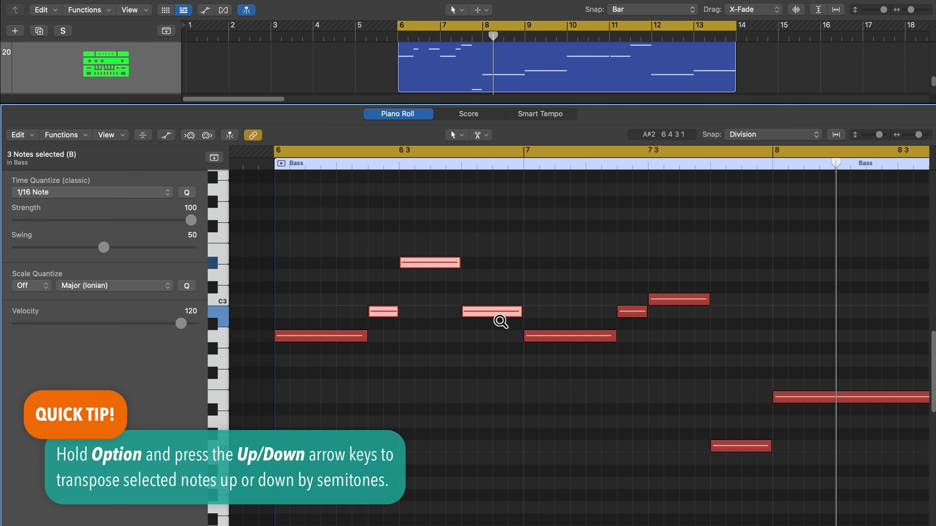
{"action": "key", "text": "alt+Down"}
{"action": "key", "text": "alt+Up"}
{"action": "key", "text": "alt+Up"}
Select the C2 note at 7 4, try transposing it up and down by octaves, and return it to C2.
{"action": "left_click_drag", "start_coordinate": [678, 394], "coordinate": [720, 464]}
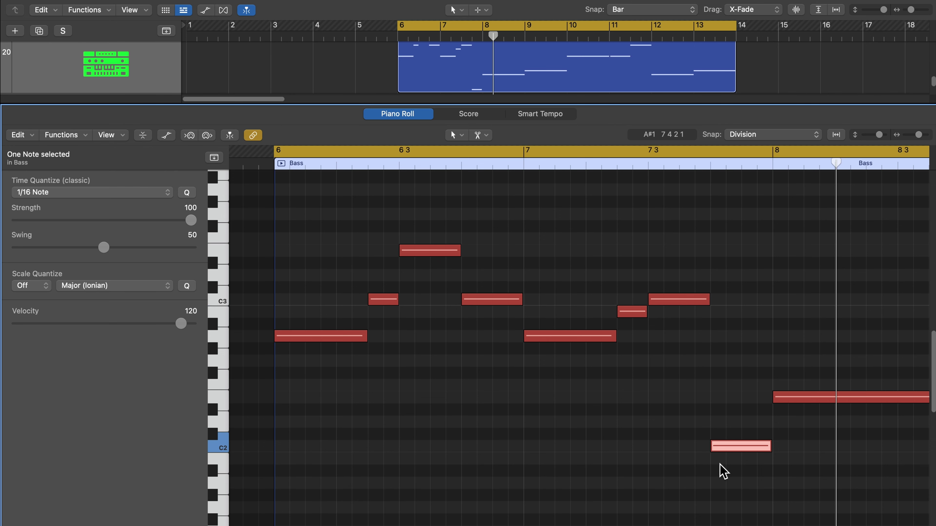
{"action": "key", "text": "alt+shift+Up"}
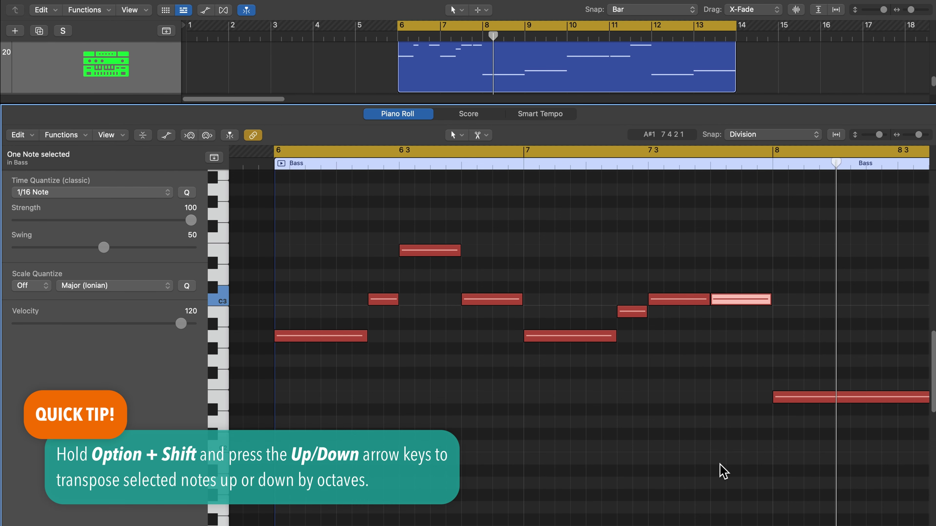
{"action": "key", "text": "alt+shift+Up"}
{"action": "key", "text": "alt+shift+Down"}
{"action": "key", "text": "alt+shift+Down"}
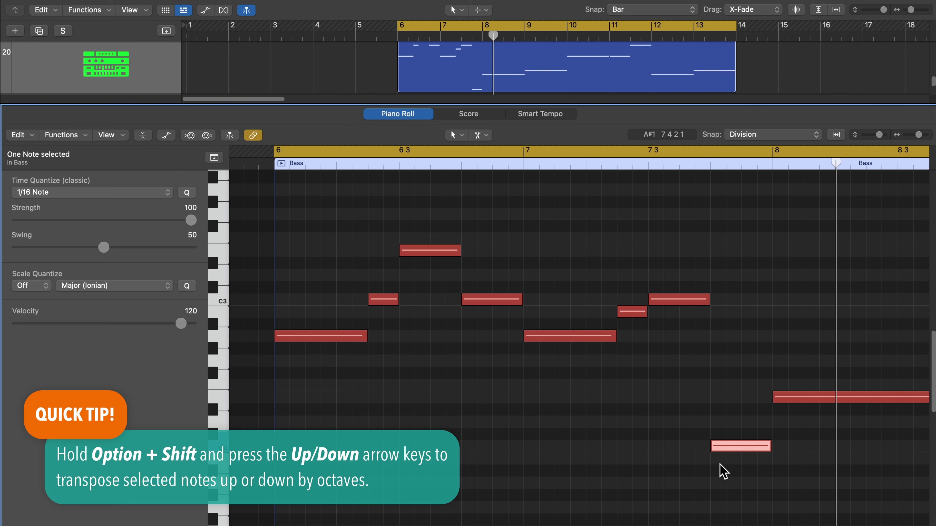
{"action": "key", "text": "alt+shift+Up"}
{"action": "key", "text": "alt+shift+Up"}
{"action": "scroll", "coordinate": [722, 471], "scroll_direction": "left", "scroll_amount": 5}
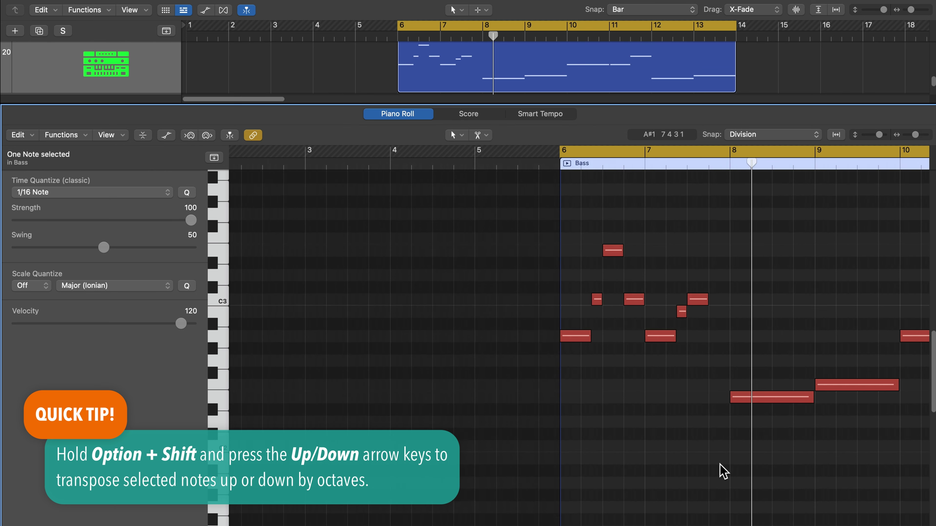
{"action": "scroll", "coordinate": [711, 457], "scroll_direction": "right", "scroll_amount": 5}
{"action": "scroll", "coordinate": [652, 391], "scroll_direction": "up", "scroll_amount": 5}
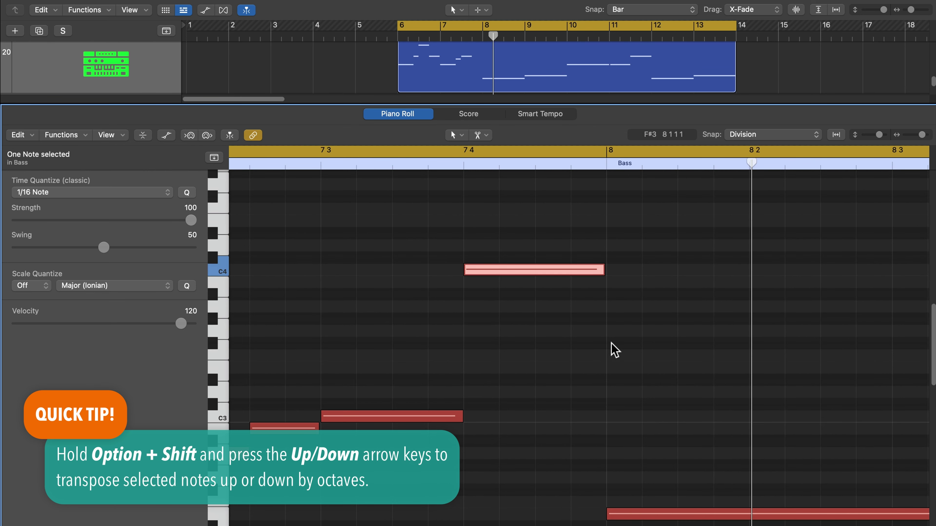
{"action": "key", "text": "alt+shift+Down"}
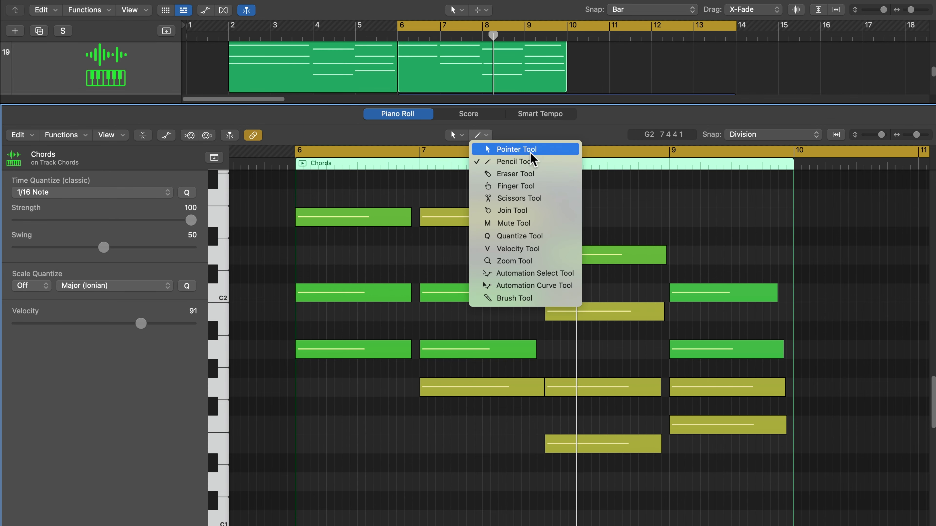
Assign the Join Tool as the Piano Roll's secondary tool.
{"action": "left_click", "coordinate": [544, 213]}
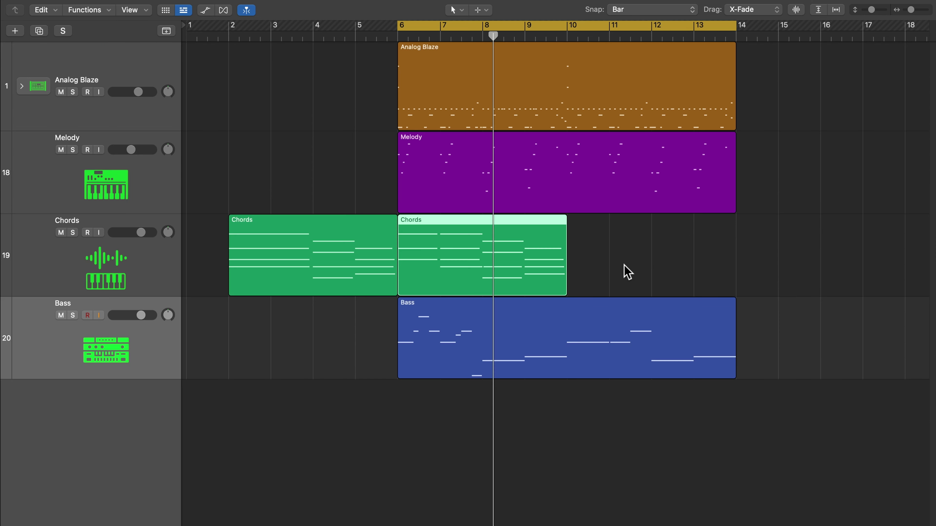
Join the two Chords regions starting at bars 2 and 6 into one region, and undo the join.
{"action": "left_click", "coordinate": [637, 268]}
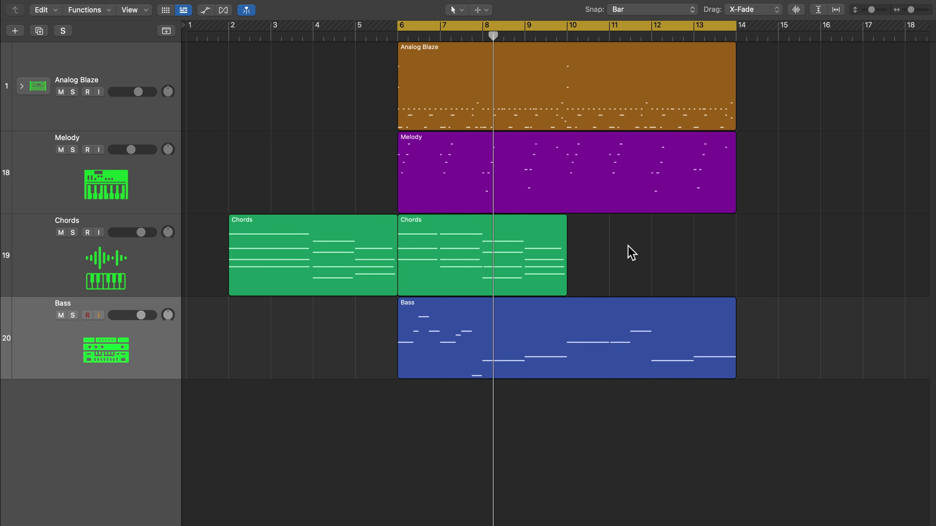
{"action": "left_click_drag", "start_coordinate": [631, 253], "coordinate": [354, 254]}
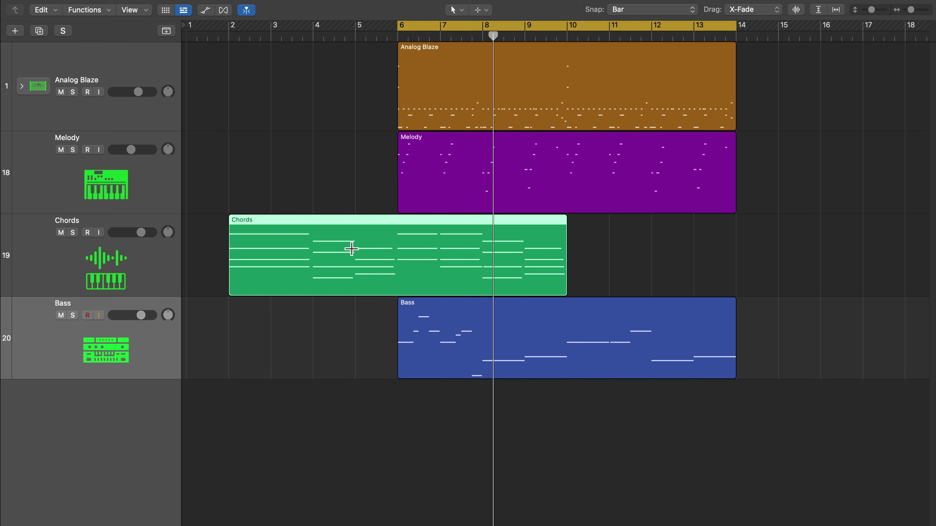
{"action": "key", "text": "super+z"}
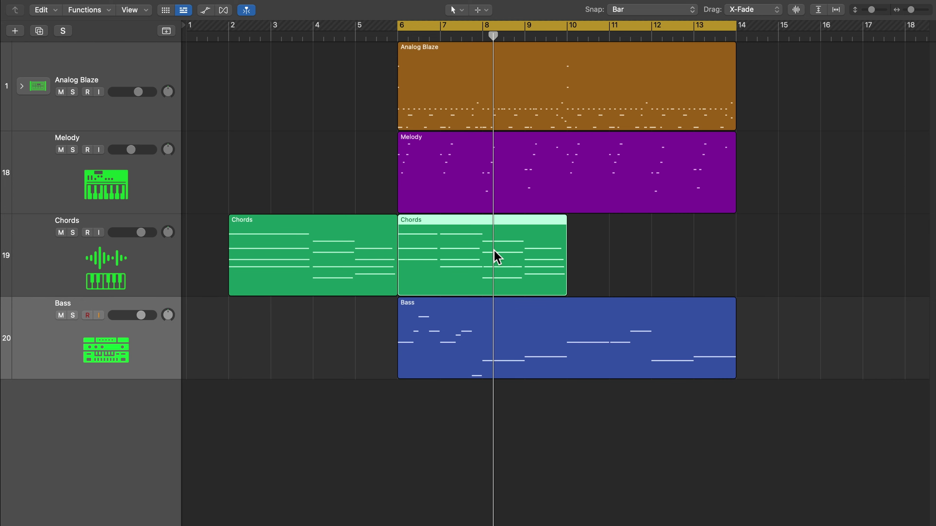
Open the Chords region at bar 6 in the Piano Roll and shorten the bar 7 G1 note so it ends slightly before bar 8.
{"action": "double_click", "coordinate": [495, 257]}
{"action": "scroll", "coordinate": [608, 404], "scroll_direction": "up", "scroll_amount": 3}
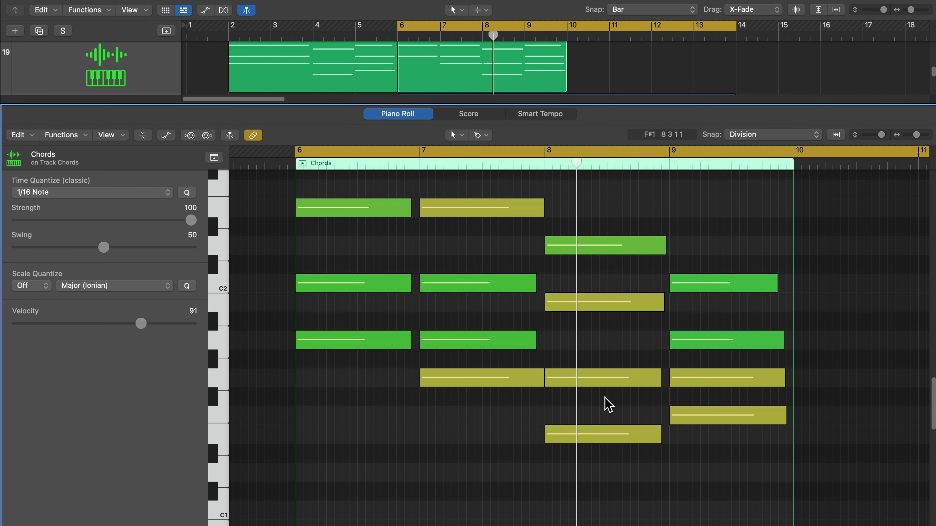
{"action": "scroll", "coordinate": [608, 405], "scroll_direction": "right", "scroll_amount": 2}
{"action": "left_click_drag", "start_coordinate": [520, 383], "coordinate": [515, 383]}
{"action": "left_click", "coordinate": [516, 411]}
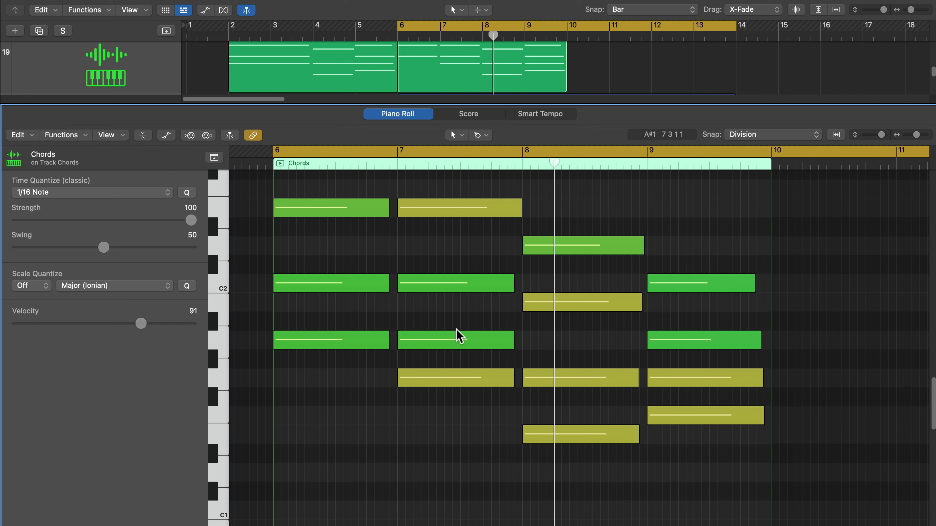
Join the bar 6 and bar 7 notes at E2, C2 and A1 into single long notes with the Join Tool.
{"action": "left_click_drag", "start_coordinate": [364, 188], "coordinate": [425, 212]}
{"action": "left_click", "coordinate": [423, 207]}
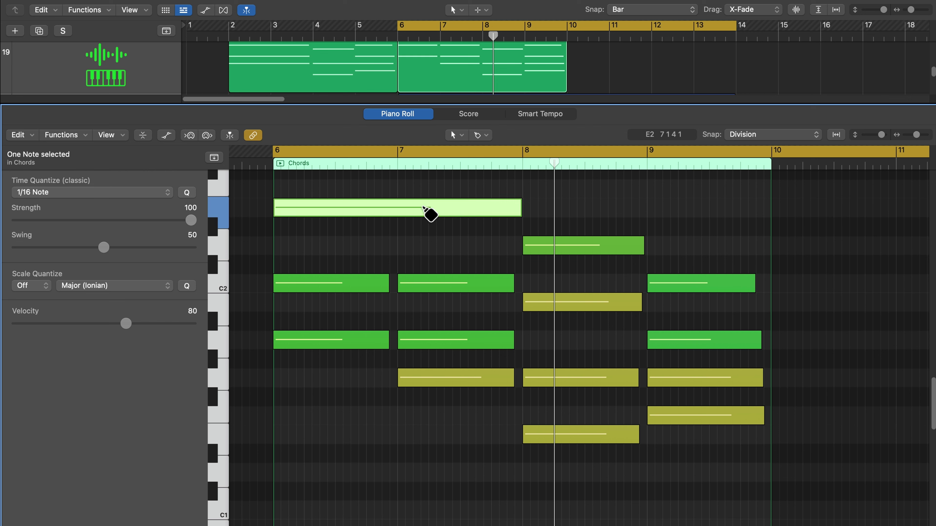
{"action": "left_click", "coordinate": [382, 263]}
{"action": "left_click_drag", "start_coordinate": [355, 261], "coordinate": [428, 288]}
{"action": "left_click", "coordinate": [428, 284], "text": "super"}
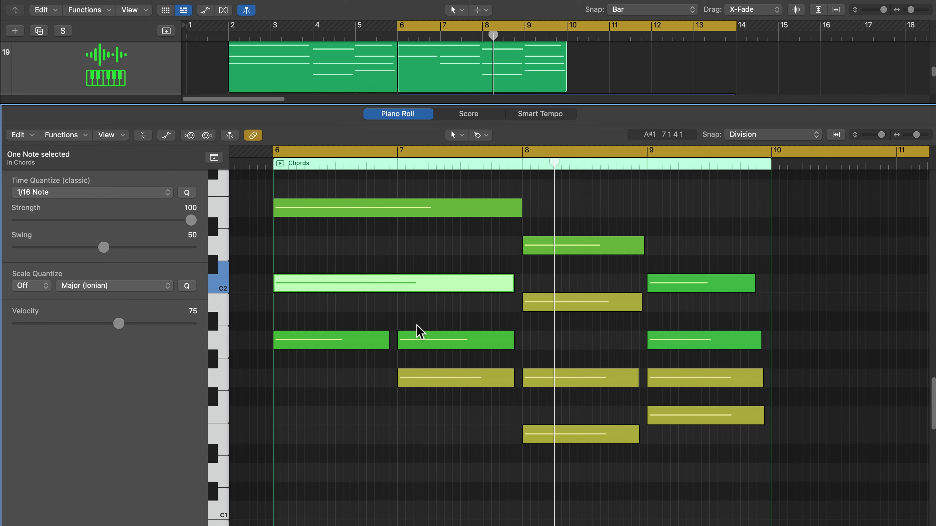
{"action": "left_click_drag", "start_coordinate": [372, 318], "coordinate": [414, 339]}
{"action": "left_click", "coordinate": [415, 340], "text": "super"}
{"action": "left_click", "coordinate": [377, 479]}
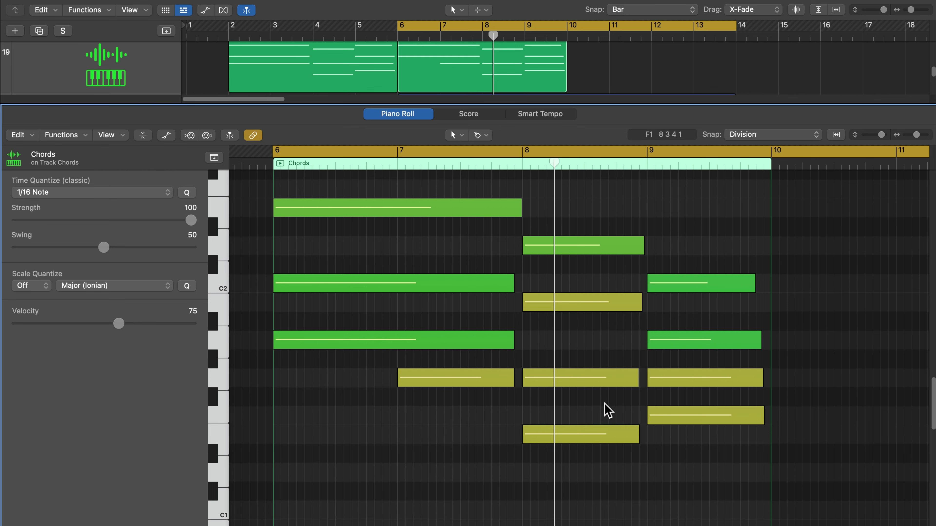
Join the G1 notes of bars 8 and 9 into one note with the Join Tool.
{"action": "left_click_drag", "start_coordinate": [602, 400], "coordinate": [673, 382]}
{"action": "left_click", "coordinate": [673, 383], "text": "super"}
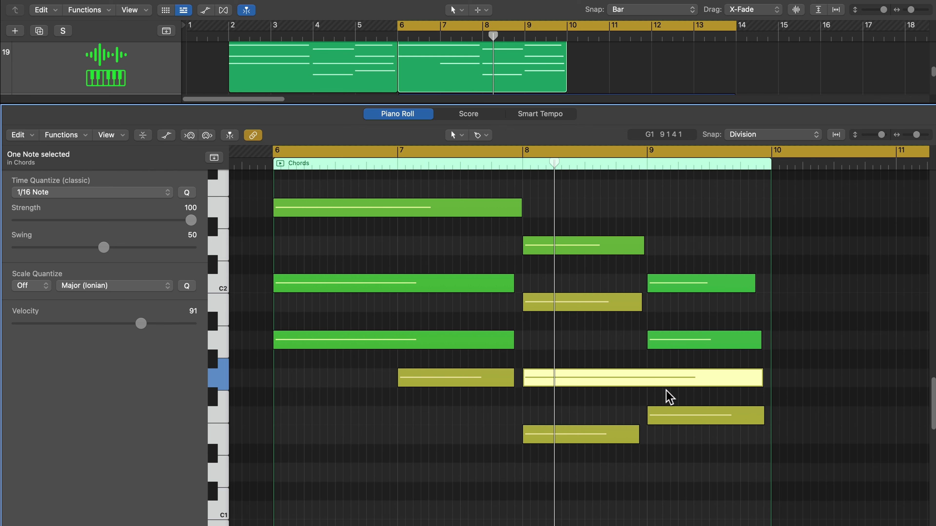
{"action": "left_click", "coordinate": [486, 447]}
Lengthen the joined C2 note to reach bar 8, and undo the lengthening and the note joins.
{"action": "left_click", "coordinate": [514, 289]}
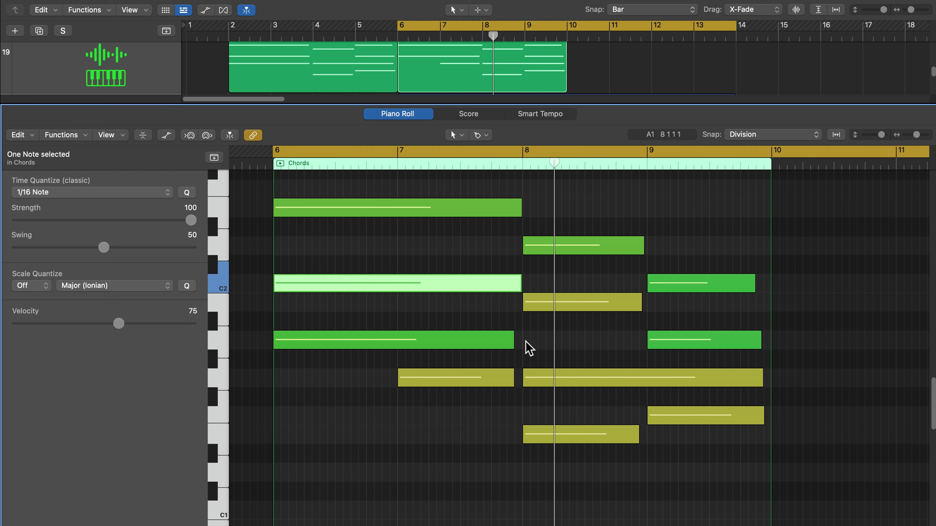
{"action": "key", "text": "super+z"}
{"action": "key", "text": "super+z"}
{"action": "key", "text": "super+z"}
{"action": "key", "text": "super+z"}
Force legato on all notes of the Chords region, shortening the overlapped notes.
{"action": "left_click", "coordinate": [367, 212]}
{"action": "left_click_drag", "start_coordinate": [368, 214], "coordinate": [678, 454]}
{"action": "key", "text": "shift+l"}
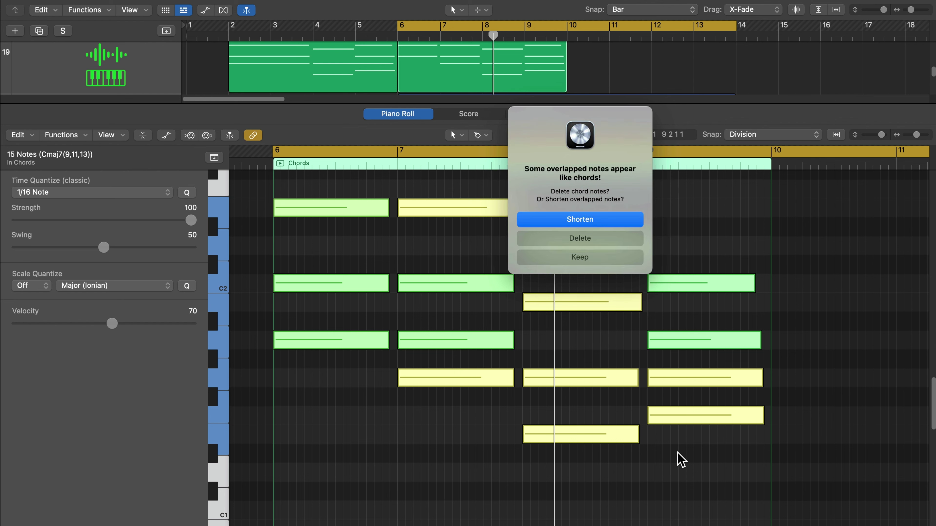
{"action": "key", "text": "Return"}
{"action": "left_click", "coordinate": [681, 459]}
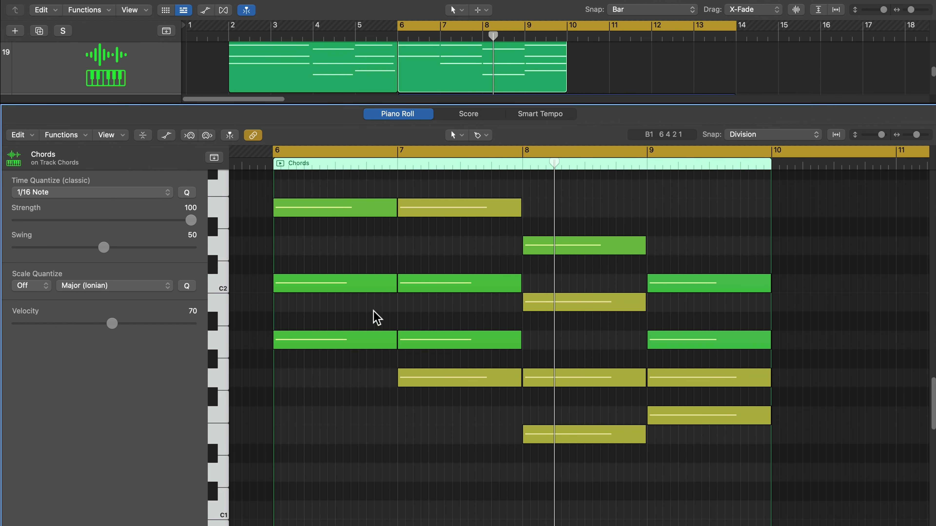
Join the E2, C2 and A1 notes of bars 6 and 7, and the G1 notes of bars 7 to 9, into long notes.
{"action": "left_click_drag", "start_coordinate": [359, 183], "coordinate": [437, 345]}
{"action": "left_click", "coordinate": [434, 343], "text": "super"}
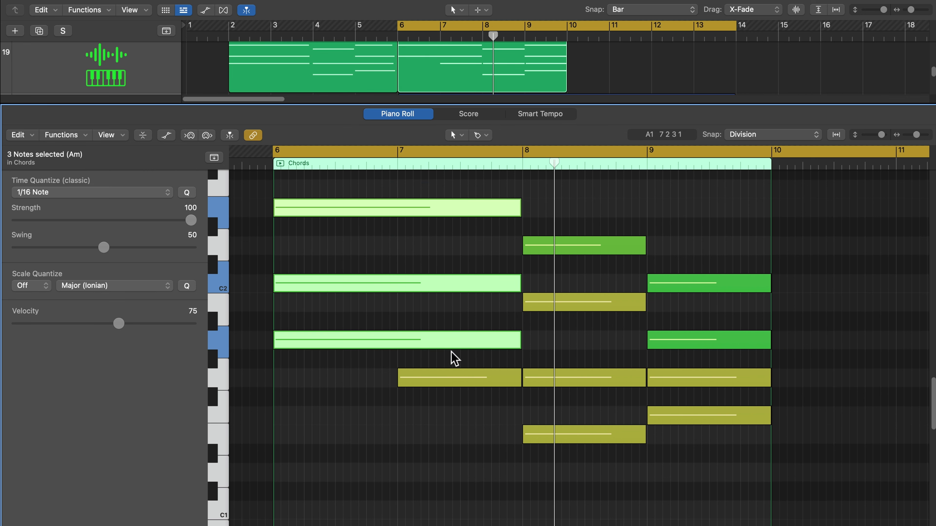
{"action": "left_click_drag", "start_coordinate": [499, 397], "coordinate": [690, 382]}
{"action": "left_click", "coordinate": [689, 382], "text": "super"}
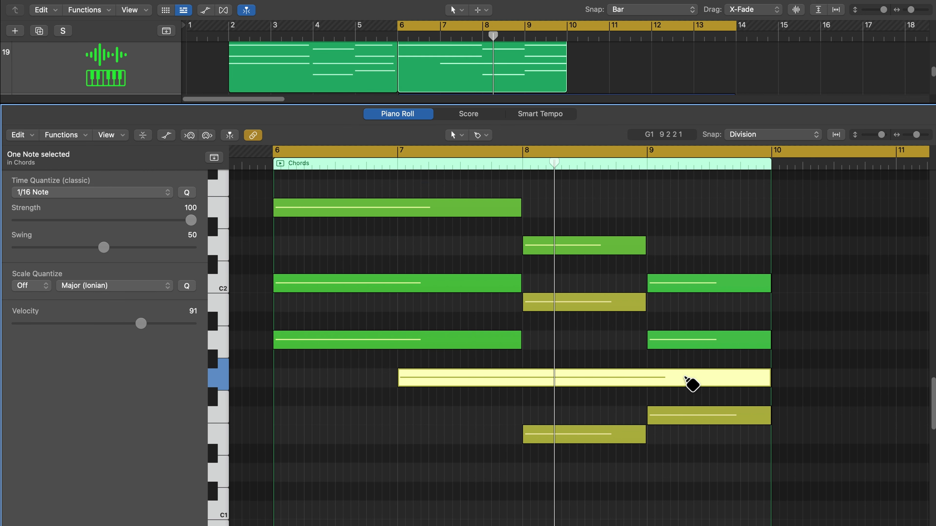
Deselect the notes, solo the Chords track and play back the region from bar 6.
{"action": "left_click", "coordinate": [861, 322]}
{"action": "key", "text": "ctrl+s"}
{"action": "key", "text": "shift+Return"}
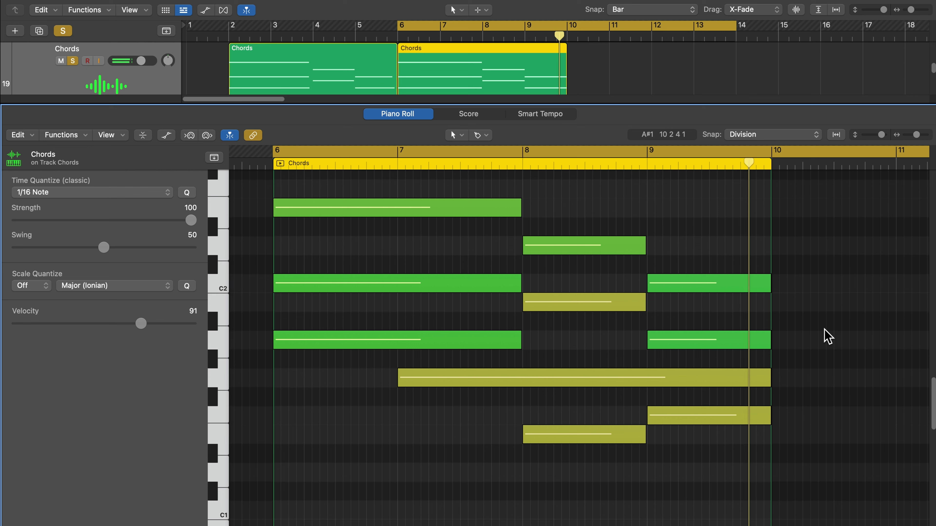
Mute the D2 note of bar 8, the long A1 note at bar 6 and the F1 note of bar 9 with the Mute Tool.
{"action": "left_click", "coordinate": [486, 136]}
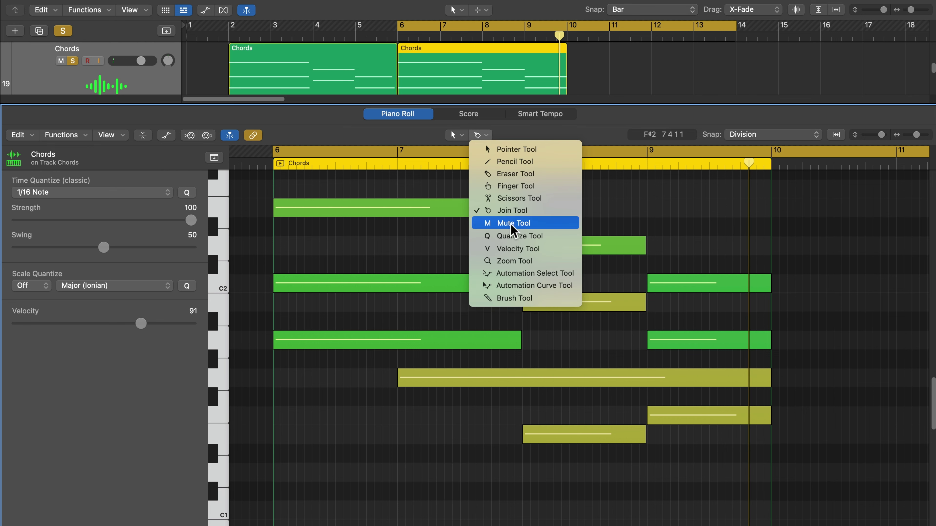
{"action": "left_click", "coordinate": [494, 224]}
{"action": "left_click", "coordinate": [585, 251]}
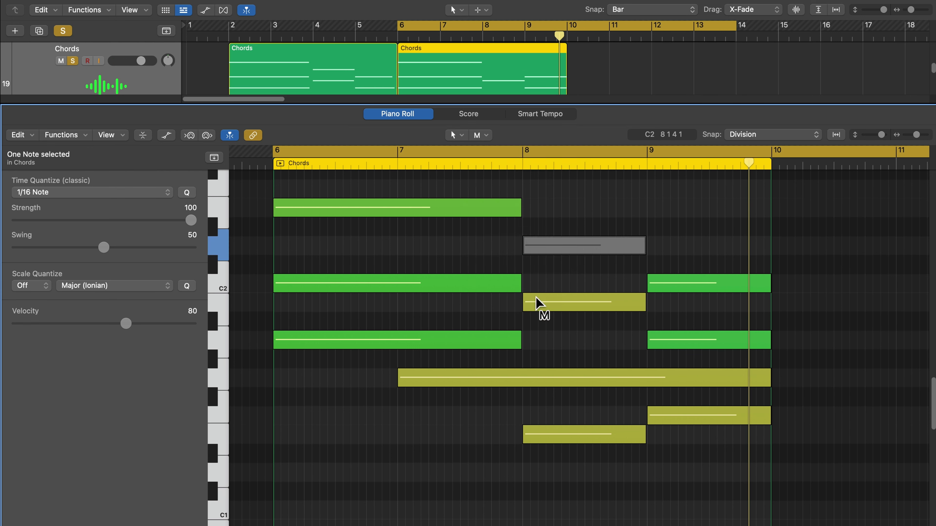
{"action": "left_click", "coordinate": [472, 340]}
{"action": "left_click", "coordinate": [679, 417]}
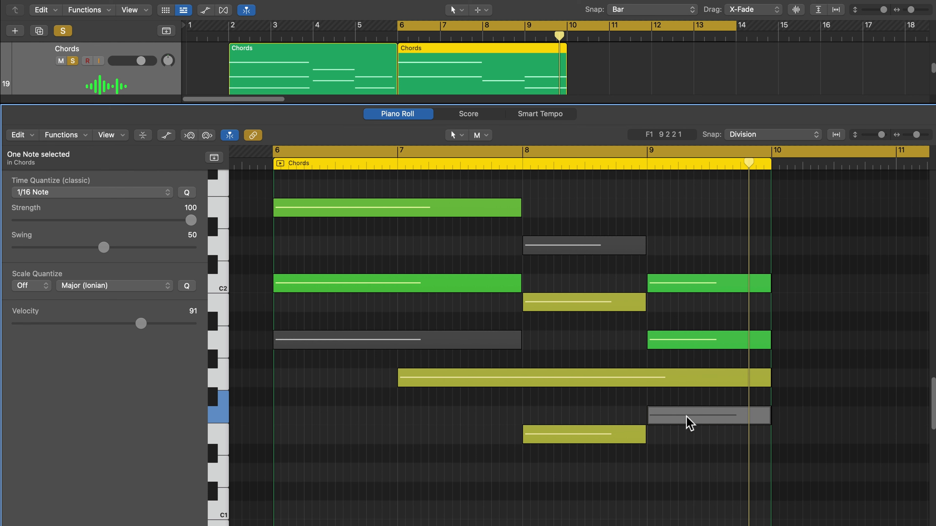
Undo the last three note mutes.
{"action": "key", "text": "super+z"}
{"action": "key", "text": "super+z"}
{"action": "key", "text": "super+z"}
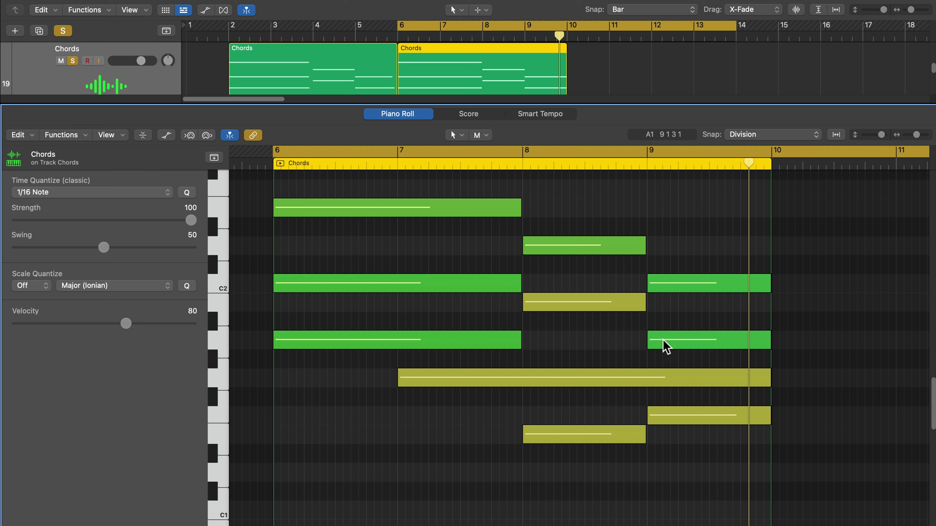
Mute the A1 note of bar 9 and the E1 note of bar 8 with the Mute Tool, and play back the region.
{"action": "left_click", "coordinate": [682, 340]}
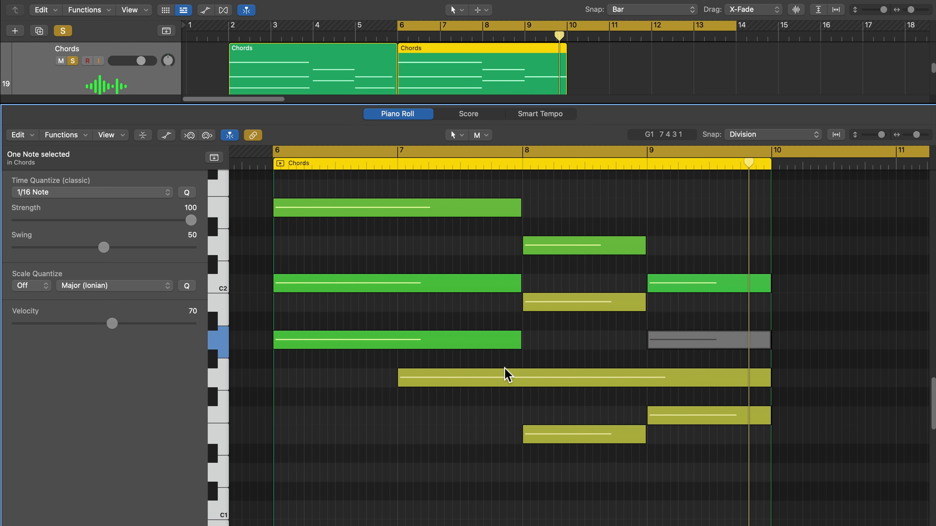
{"action": "left_click", "coordinate": [575, 443]}
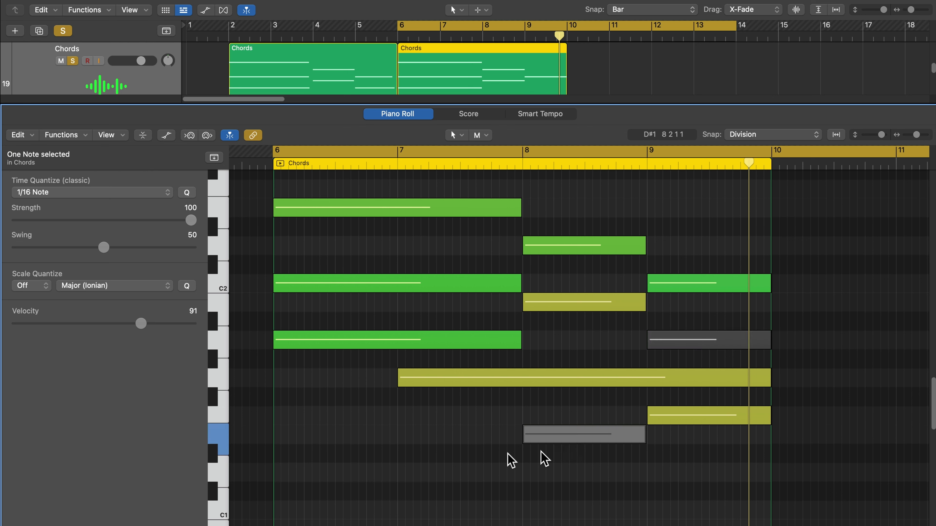
{"action": "left_click", "coordinate": [373, 454]}
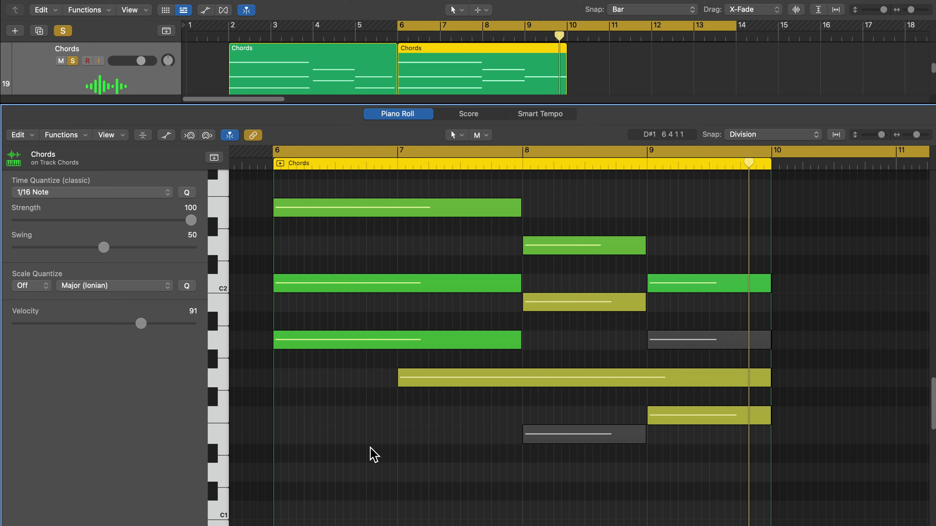
{"action": "key", "text": "space"}
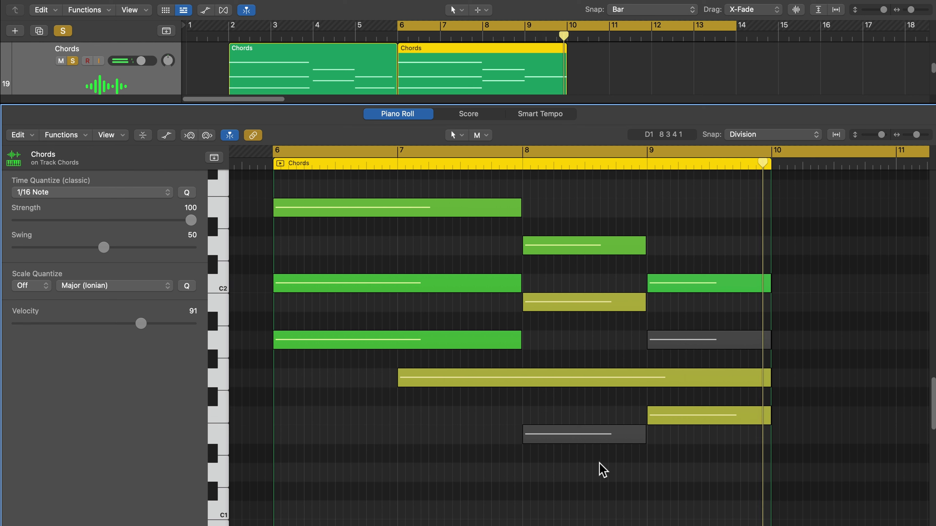
Unmute the E1 note of bar 8 and the A1 note of bar 9 with the Mute Tool.
{"action": "left_click", "coordinate": [584, 436]}
{"action": "left_click", "coordinate": [680, 341]}
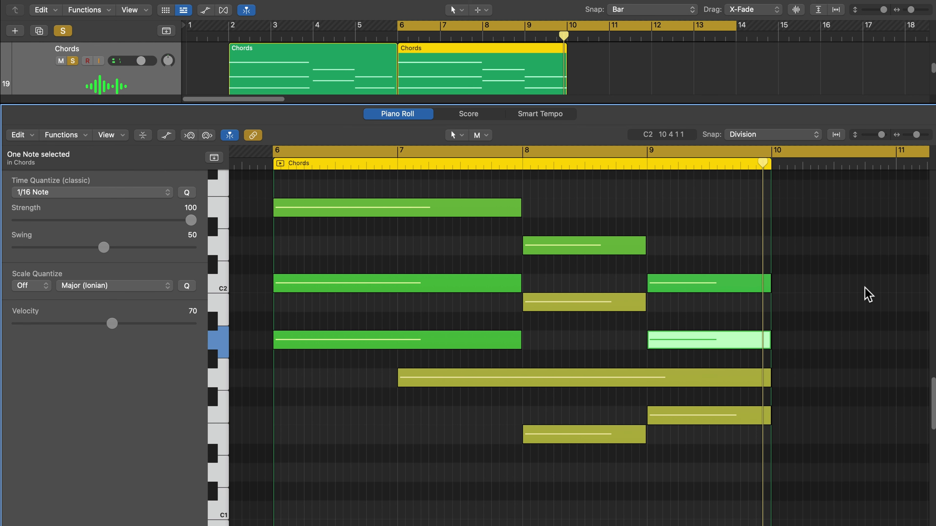
Mute the D2 and B1 notes of bar 8 together, and the long A1 note at bar 6, without using the Mute Tool.
{"action": "left_click_drag", "start_coordinate": [601, 205], "coordinate": [590, 323]}
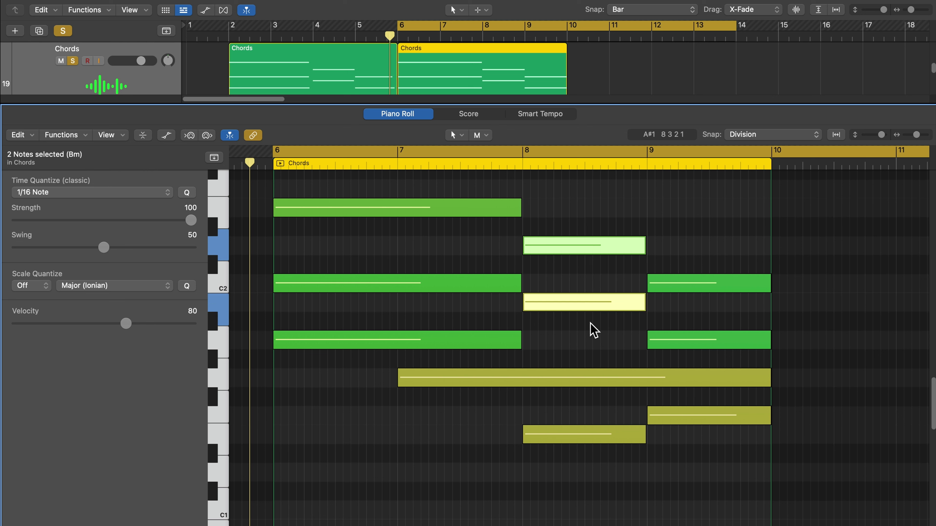
{"action": "key", "text": "ctrl+m"}
{"action": "left_click", "coordinate": [591, 328]}
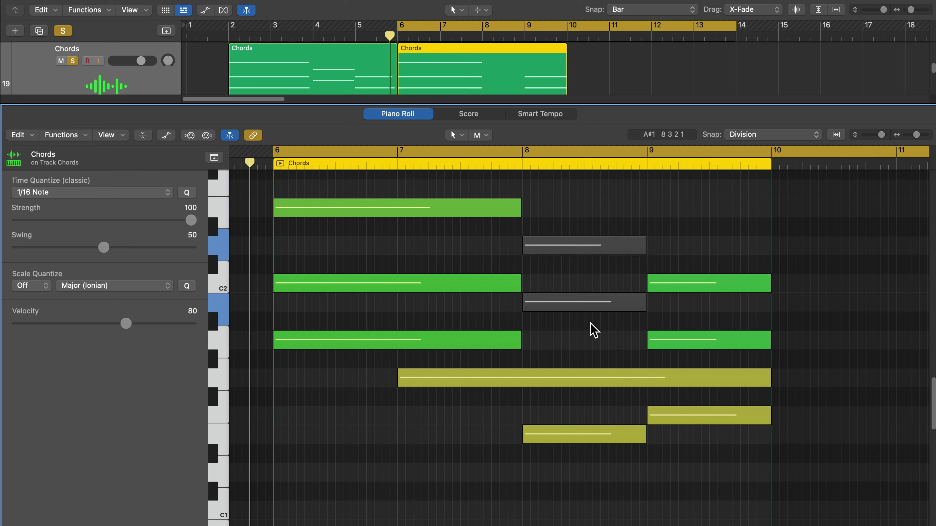
{"action": "left_click", "coordinate": [498, 343]}
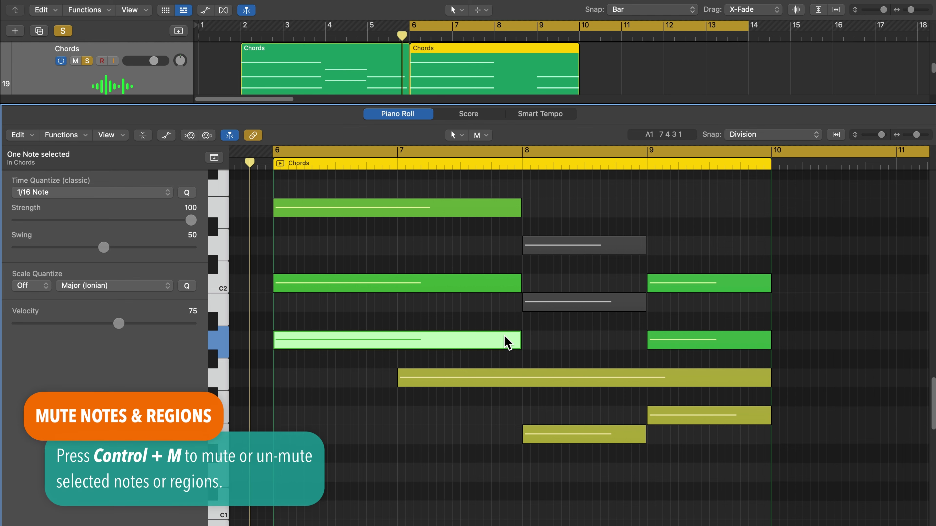
{"action": "key", "text": "ctrl+m"}
{"action": "left_click", "coordinate": [567, 321]}
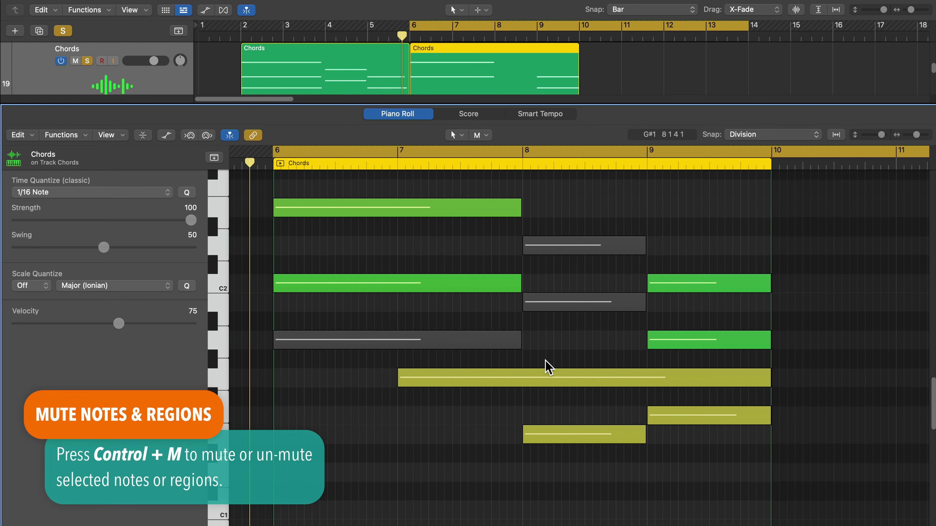
Unmute the D2 and B1 notes of bar 8 and the long A1 note at bar 6.
{"action": "left_click_drag", "start_coordinate": [549, 194], "coordinate": [553, 309]}
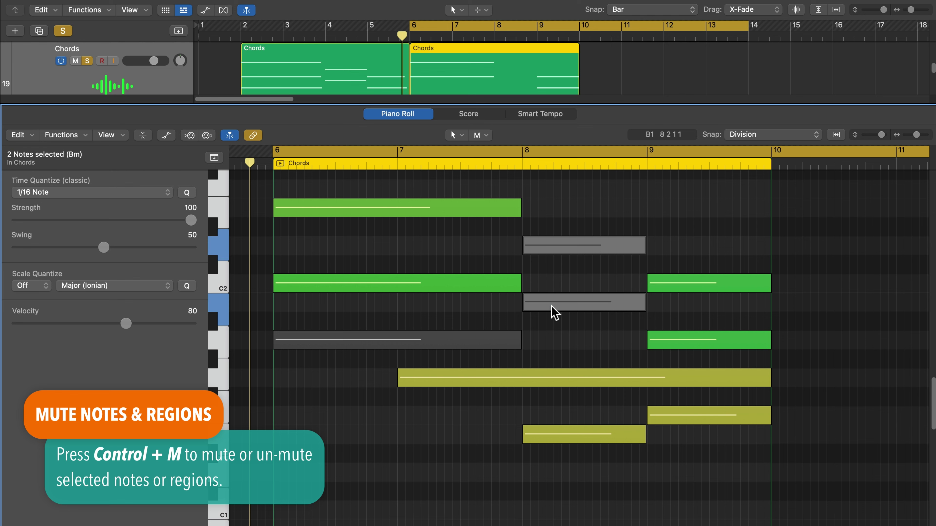
{"action": "key", "text": "ctrl+m"}
{"action": "left_click", "coordinate": [487, 342]}
{"action": "key", "text": "ctrl+m"}
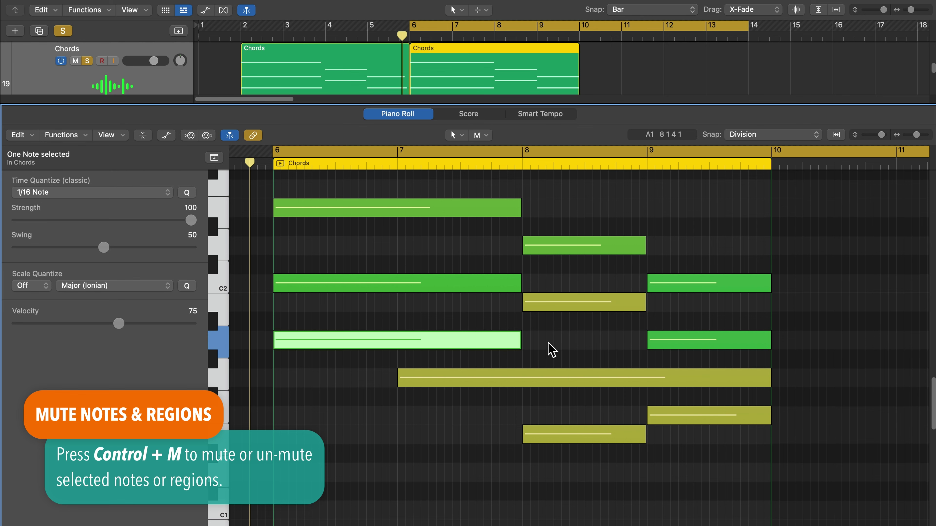
Deselect the note and close the Piano Roll to show the full Tracks area.
{"action": "left_click", "coordinate": [552, 350]}
{"action": "key", "text": "e"}
{"action": "left_click", "coordinate": [619, 259]}
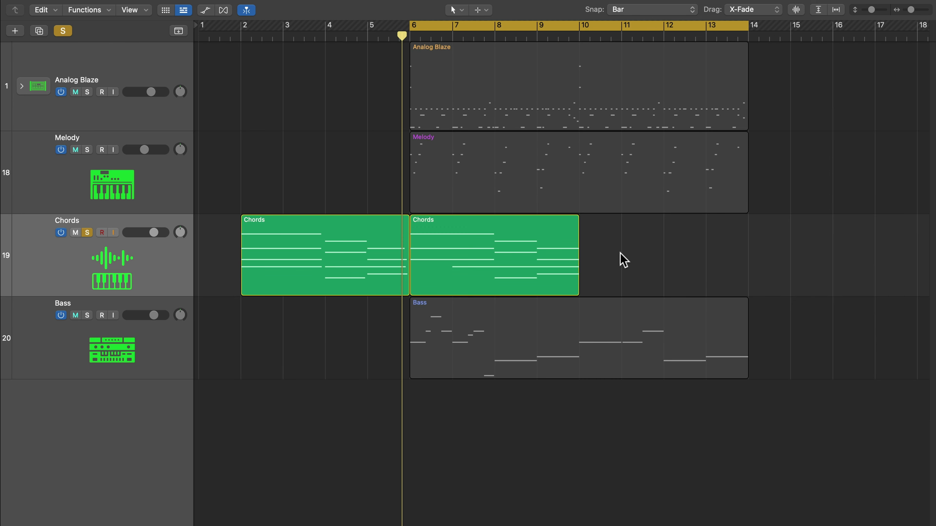
Mute the Chords region at bar 2 in the Tracks area.
{"action": "left_click", "coordinate": [496, 256]}
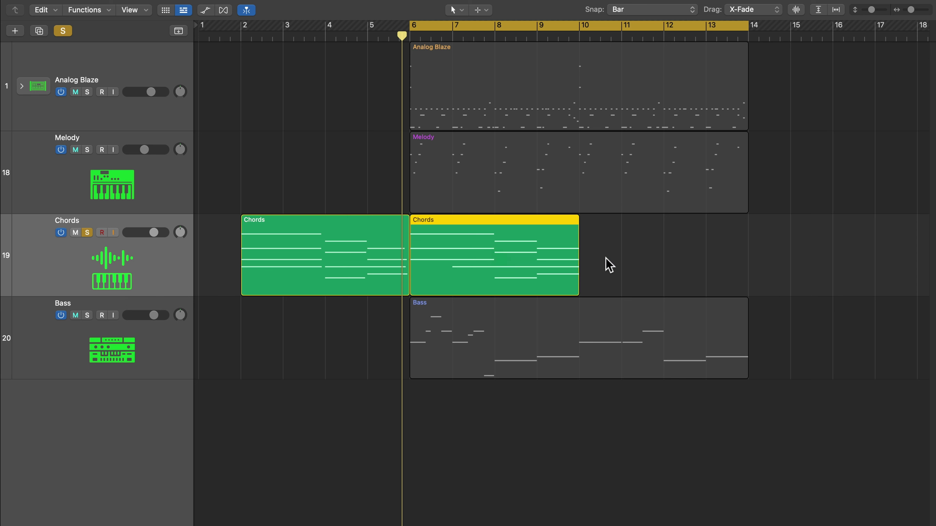
{"action": "left_click", "coordinate": [610, 265]}
{"action": "left_click", "coordinate": [340, 262]}
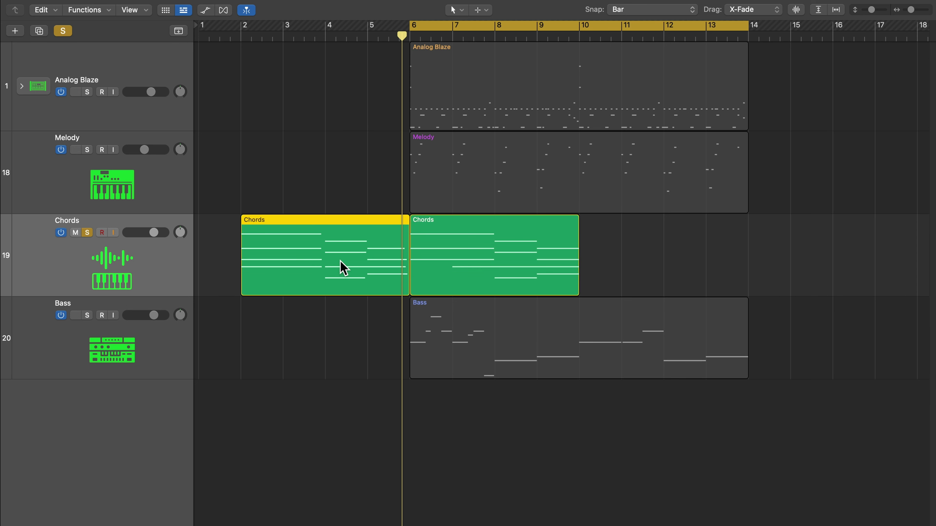
{"action": "key", "text": "ctrl+m"}
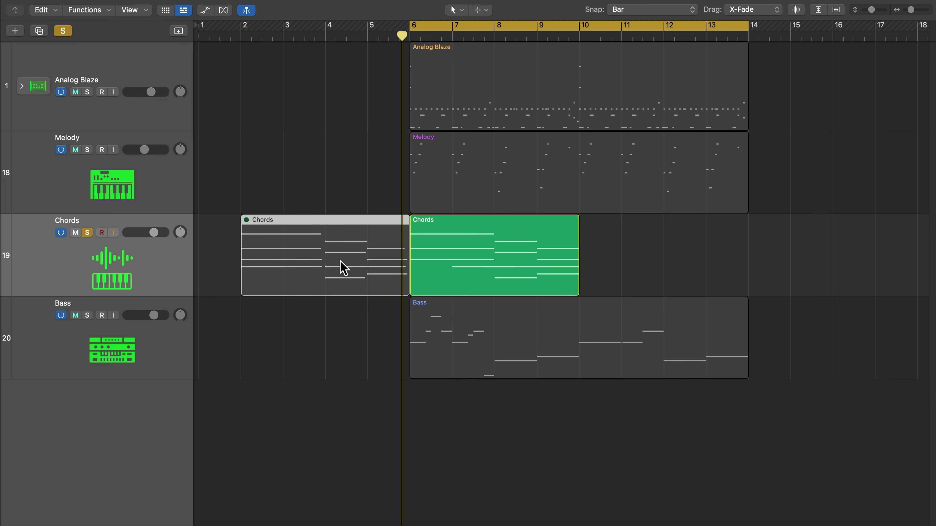
Look up the Mute Tool among the Tracks area tools, and unmute the Chords region at bar 2.
{"action": "left_click", "coordinate": [483, 11]}
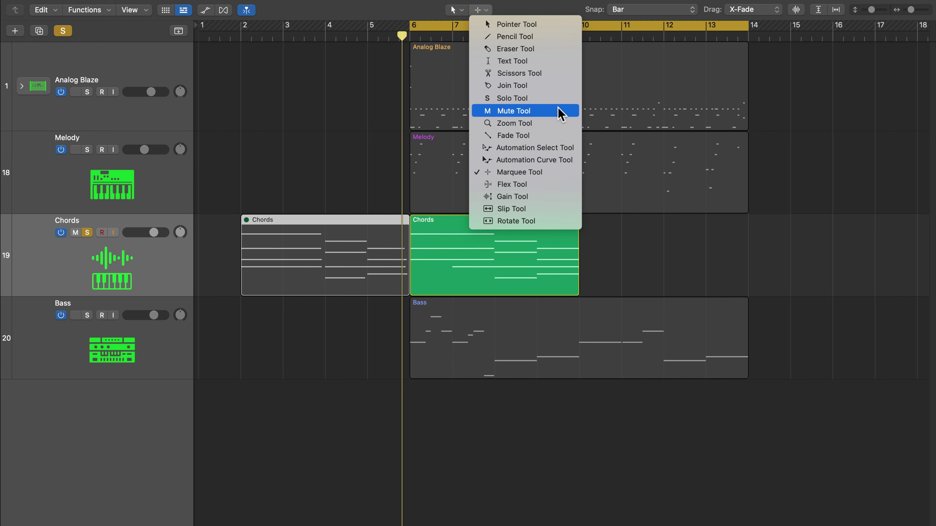
{"action": "left_click", "coordinate": [317, 120]}
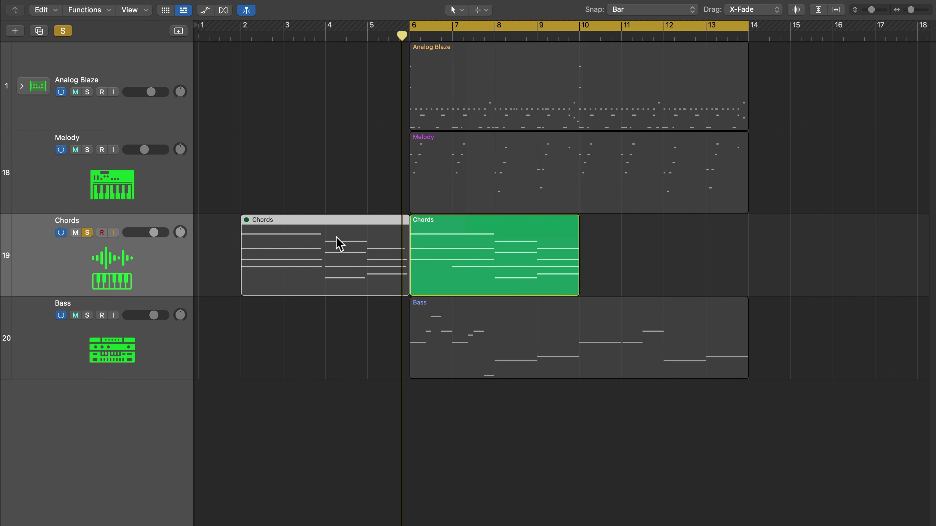
{"action": "key", "text": "ctrl+m"}
{"action": "double_click", "coordinate": [477, 251]}
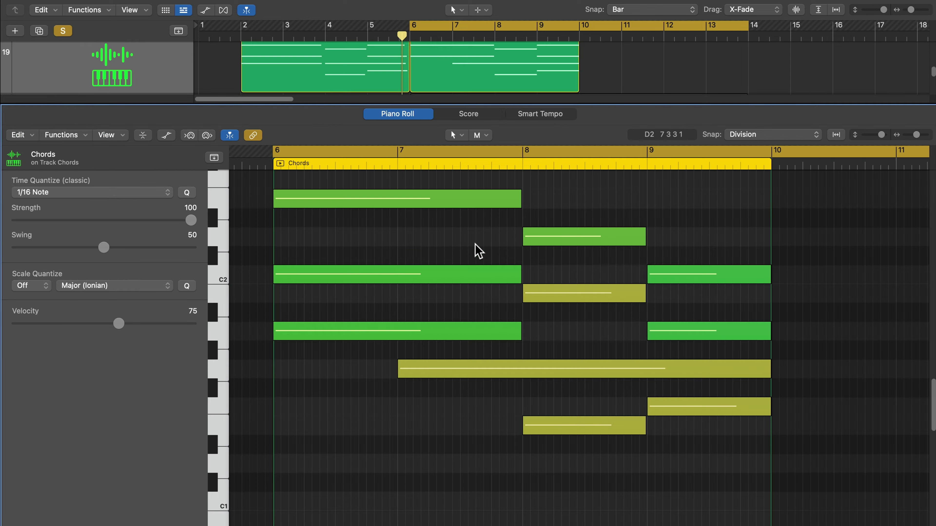
{"action": "left_click", "coordinate": [479, 135]}
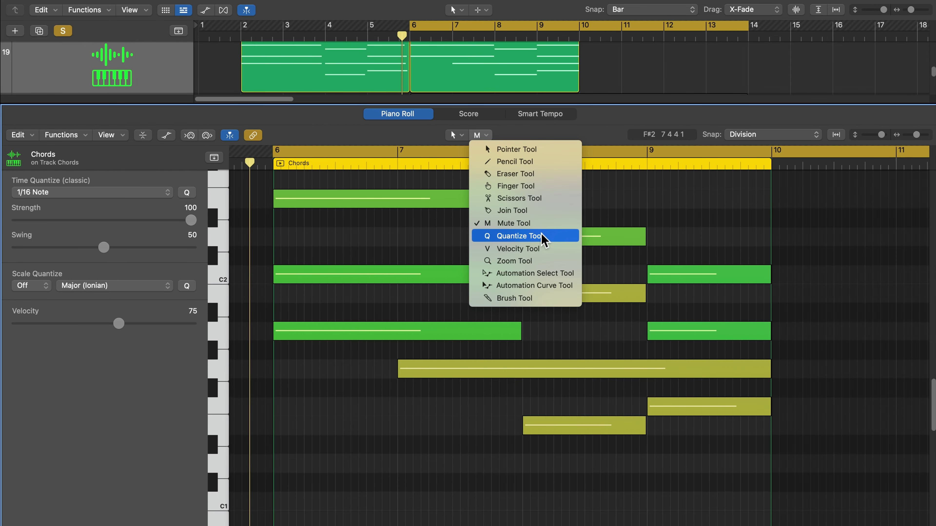
{"action": "left_click", "coordinate": [684, 215]}
{"action": "key", "text": "e"}
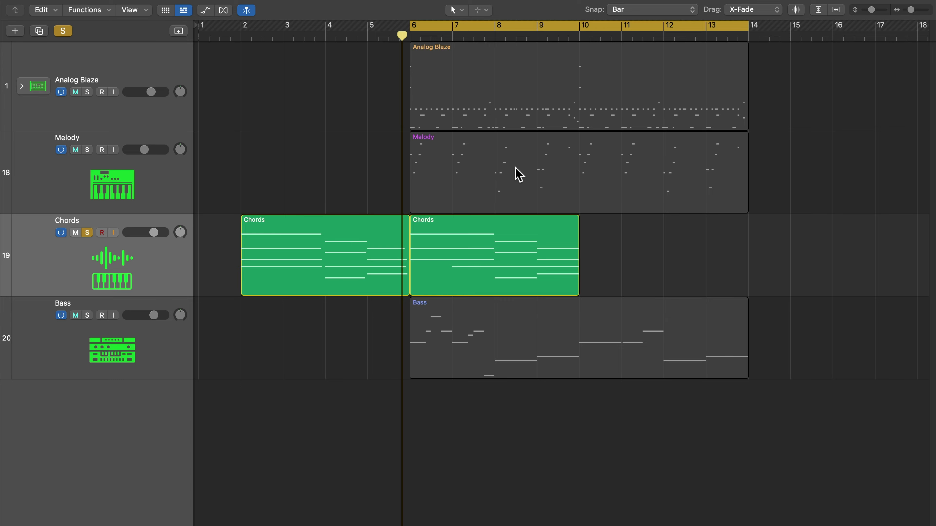
Open the Melody region in the Piano Roll and set Time Quantize to Off for all its notes.
{"action": "double_click", "coordinate": [518, 174]}
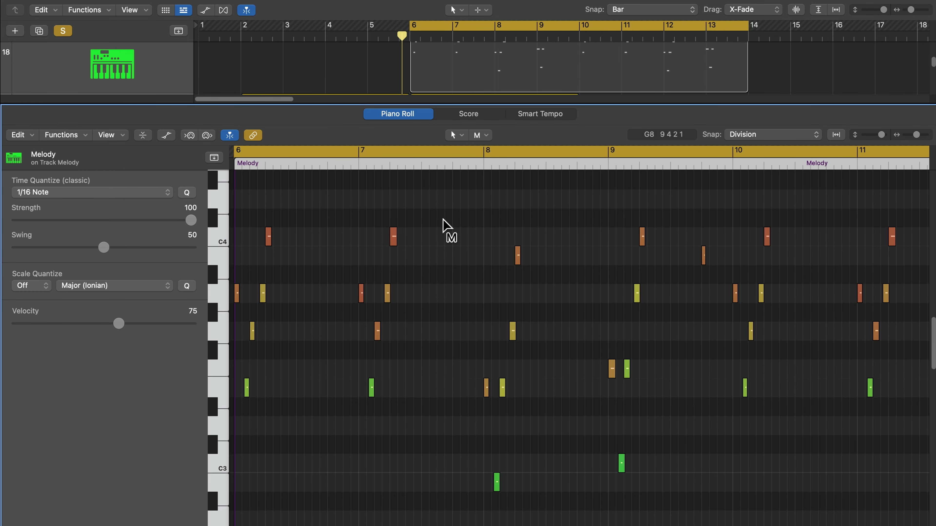
{"action": "key", "text": "super+a"}
{"action": "key", "text": "super+Right"}
{"action": "key", "text": "super+Right"}
{"action": "key", "text": "super+Right"}
{"action": "left_click", "coordinate": [81, 193]}
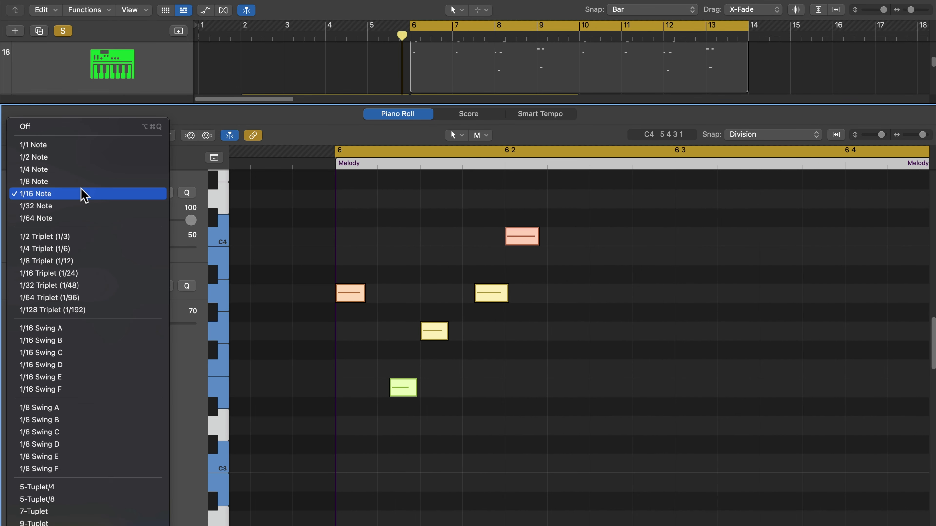
{"action": "left_click", "coordinate": [68, 127]}
{"action": "left_click", "coordinate": [285, 295]}
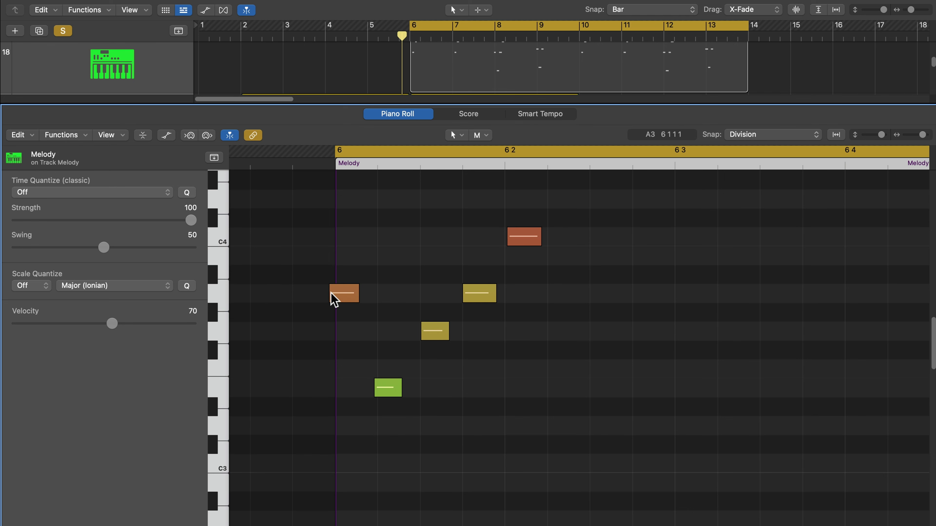
Make the Quantize Tool the secondary Piano Roll tool, and try selecting and deselecting the five Melody notes in bar 6.
{"action": "left_click", "coordinate": [481, 136]}
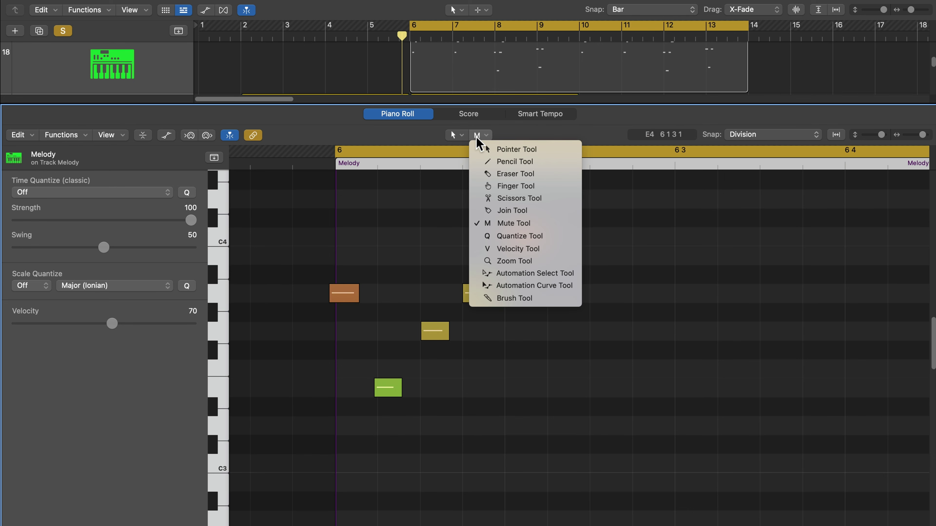
{"action": "left_click", "coordinate": [540, 236]}
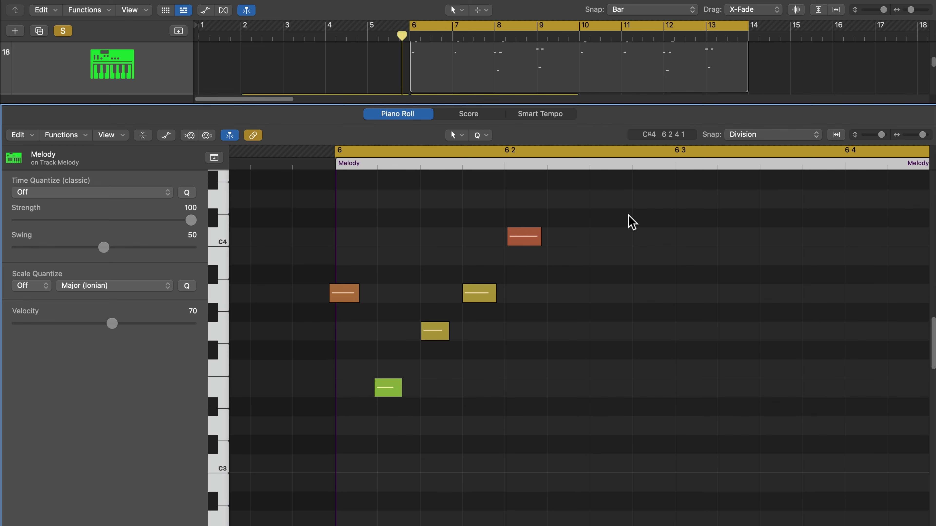
{"action": "left_click_drag", "start_coordinate": [629, 215], "coordinate": [345, 441]}
{"action": "left_click", "coordinate": [532, 423]}
{"action": "left_click_drag", "start_coordinate": [629, 212], "coordinate": [344, 464]}
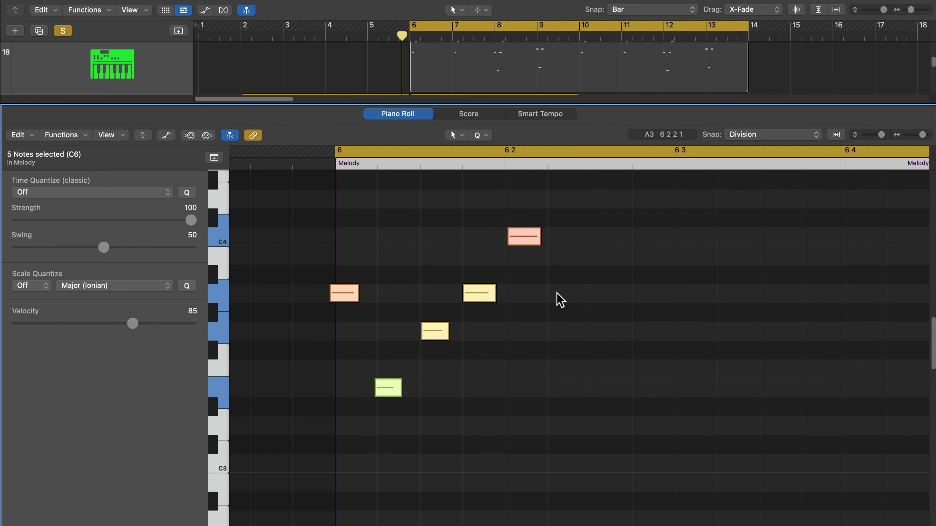
{"action": "left_click", "coordinate": [560, 300]}
Set Time Quantize to 1/16 Note and quantize the five Melody notes in bar 6 together.
{"action": "left_click", "coordinate": [103, 192]}
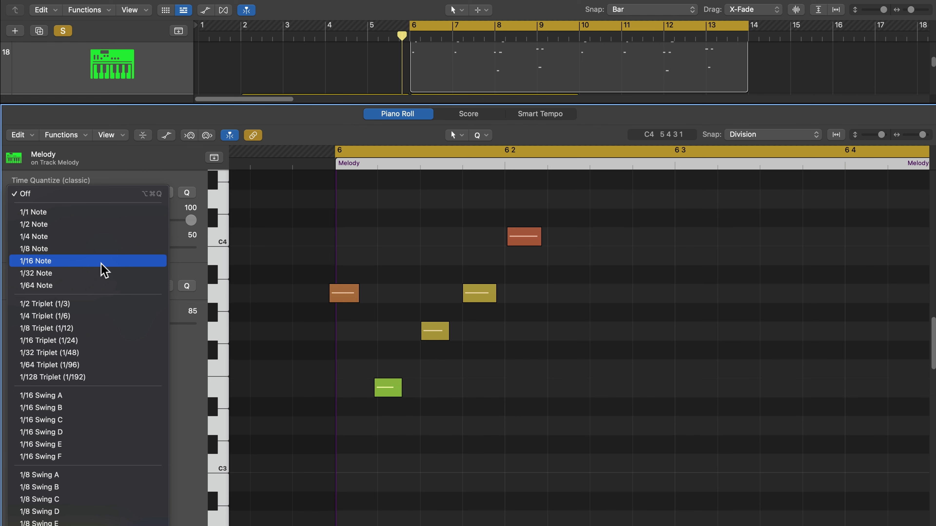
{"action": "left_click", "coordinate": [101, 262]}
{"action": "left_click_drag", "start_coordinate": [622, 213], "coordinate": [353, 427]}
{"action": "key", "text": "q"}
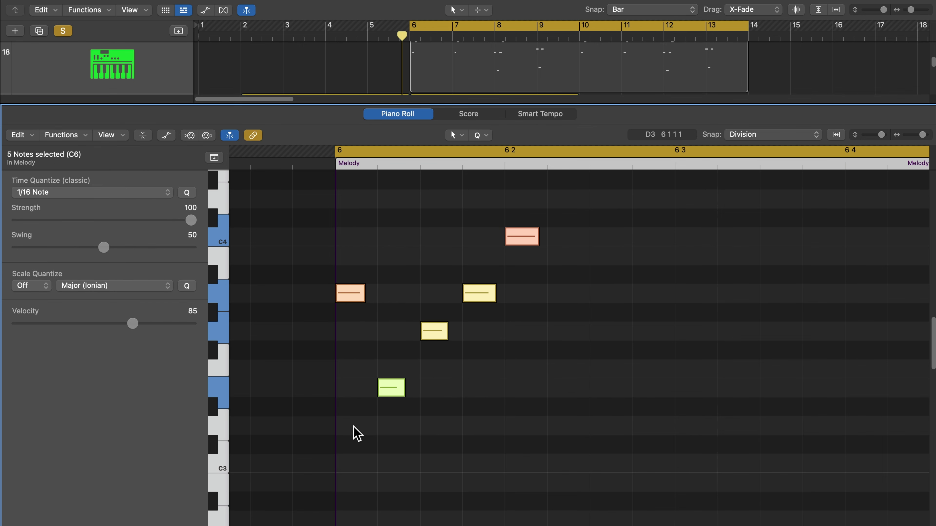
{"action": "left_click", "coordinate": [354, 428]}
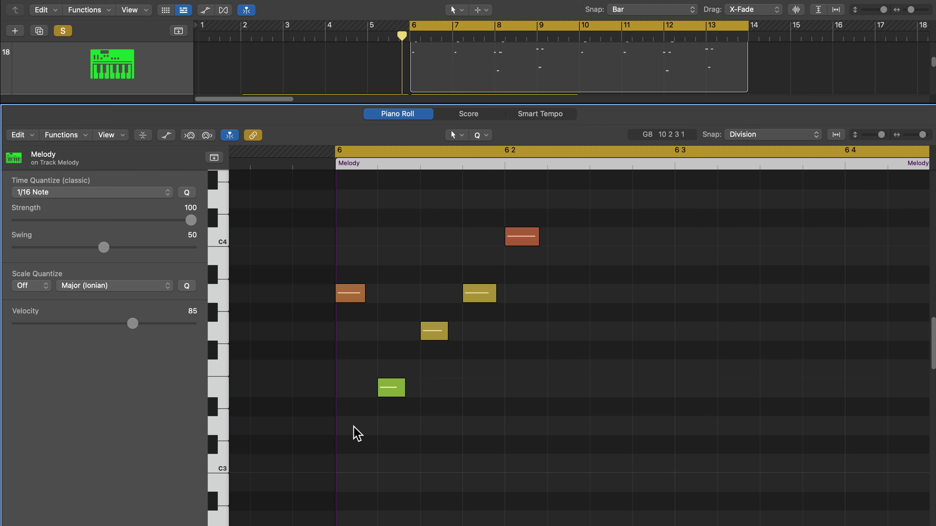
Undo the group quantization and quantize only the first A3 note of bar 6 with the Quantize Tool.
{"action": "key", "text": "super+z"}
{"action": "left_click", "coordinate": [355, 310]}
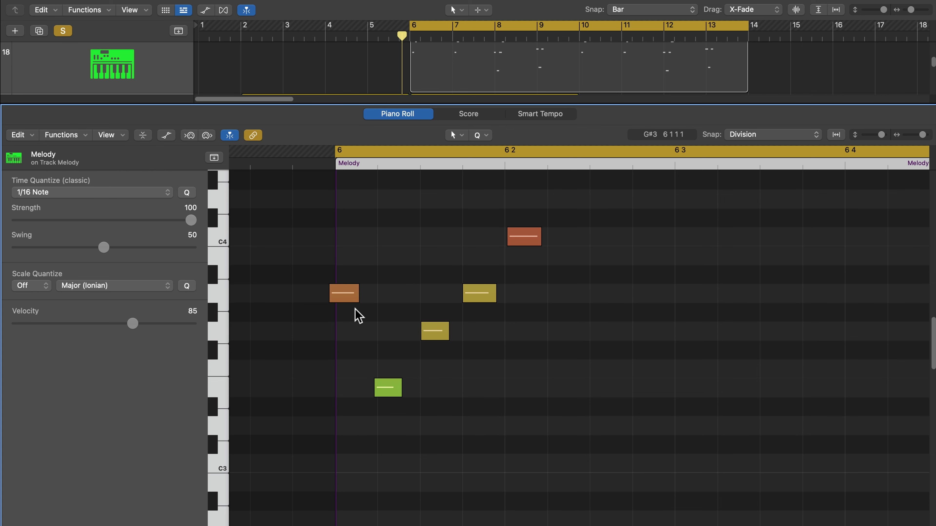
{"action": "left_click", "coordinate": [346, 294]}
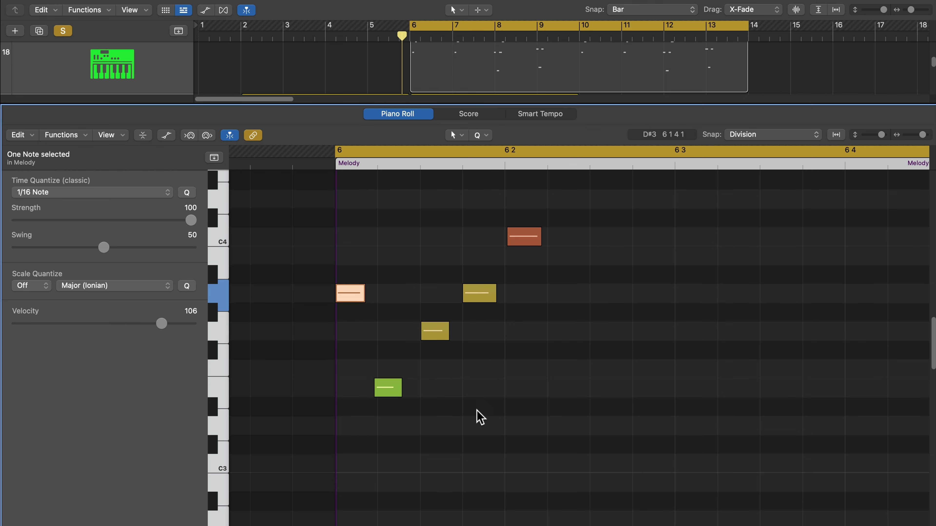
Quantize both A3 notes and the G3 note of bar 7 one by one with the Quantize Tool.
{"action": "scroll", "coordinate": [497, 413], "scroll_direction": "right", "scroll_amount": 10}
{"action": "left_click", "coordinate": [643, 299]}
{"action": "scroll", "coordinate": [491, 347], "scroll_direction": "right", "scroll_amount": 5}
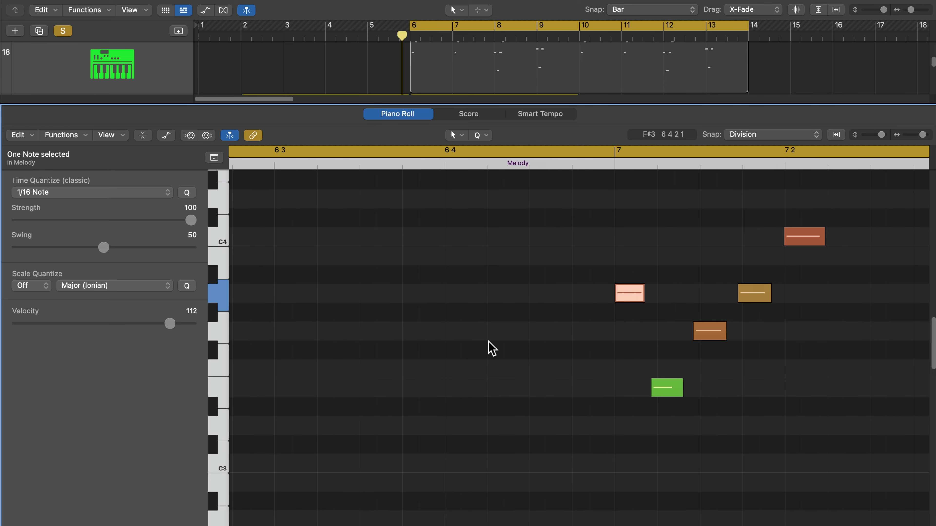
{"action": "left_click", "coordinate": [580, 331]}
{"action": "scroll", "coordinate": [589, 368], "scroll_direction": "right", "scroll_amount": 3}
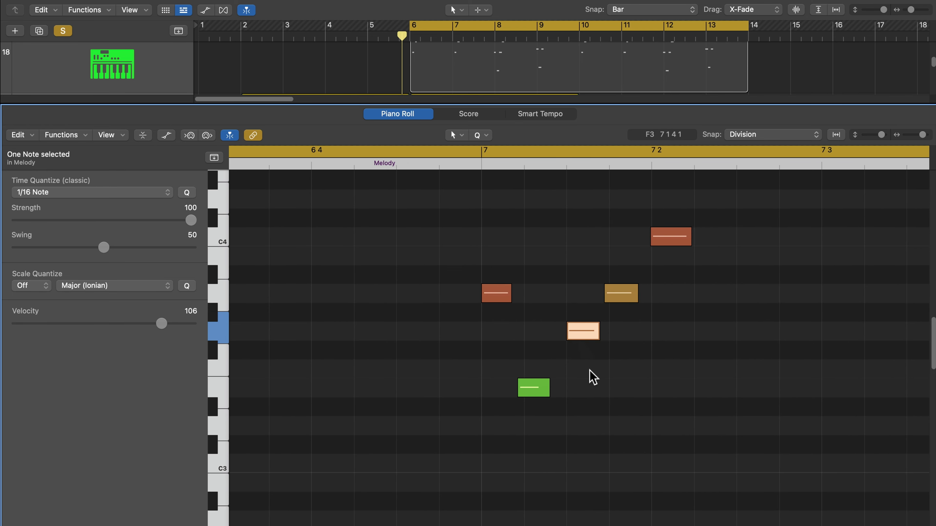
{"action": "left_click", "coordinate": [584, 295]}
Quantize both E3 notes and the G3 note of bar 8 individually with the Quantize Tool.
{"action": "scroll", "coordinate": [615, 356], "scroll_direction": "right", "scroll_amount": 15}
{"action": "scroll", "coordinate": [616, 360], "scroll_direction": "right", "scroll_amount": 15}
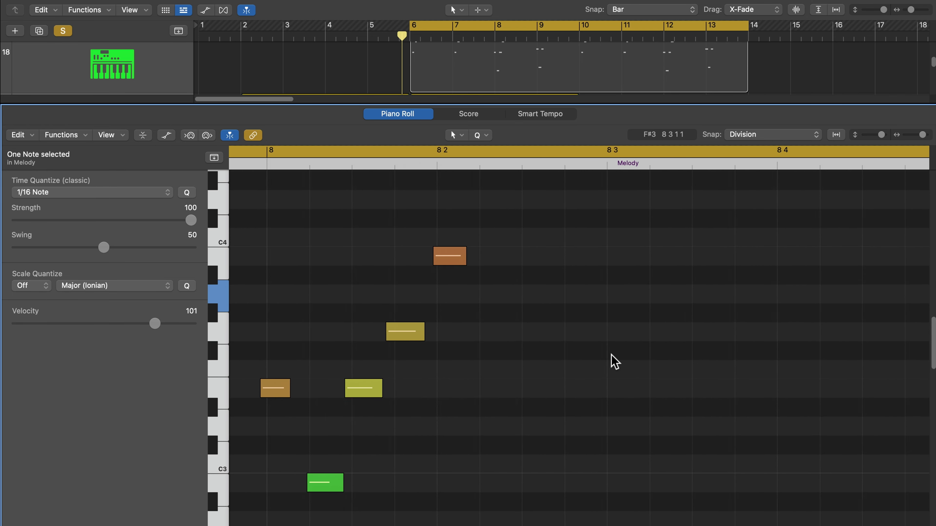
{"action": "left_click", "coordinate": [417, 391]}
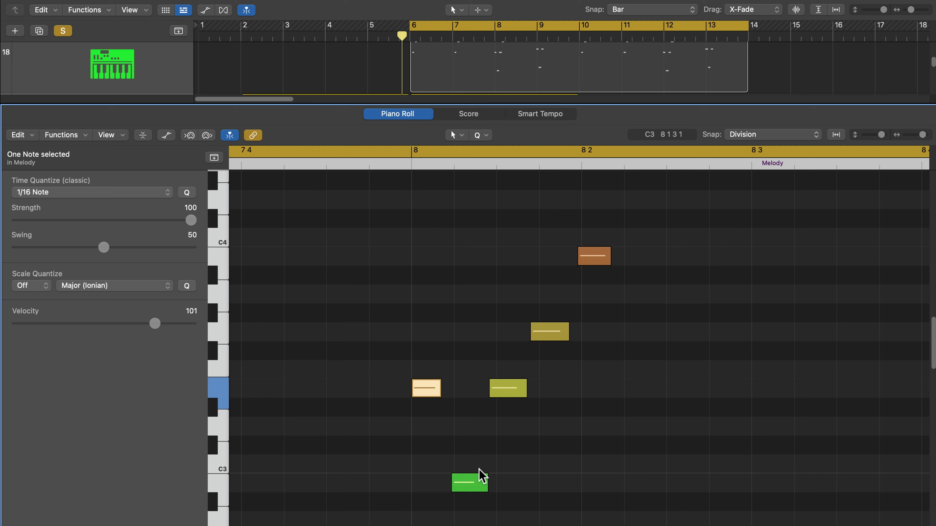
{"action": "left_click", "coordinate": [514, 392]}
{"action": "left_click", "coordinate": [548, 333]}
Quantize all the notes of bar 9 individually with the Quantize Tool, including the short B3 at 9 4, and clear the selection.
{"action": "scroll", "coordinate": [659, 472], "scroll_direction": "right", "scroll_amount": 20}
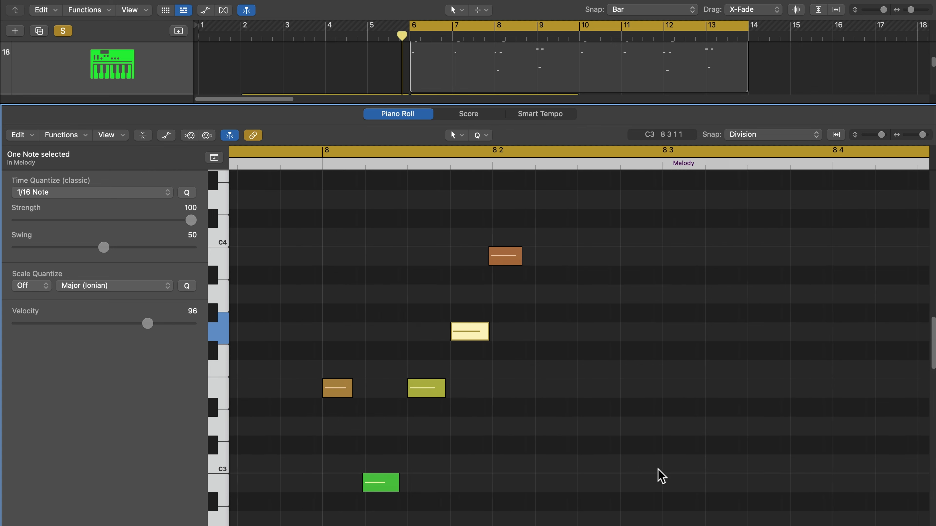
{"action": "left_click", "coordinate": [418, 371]}
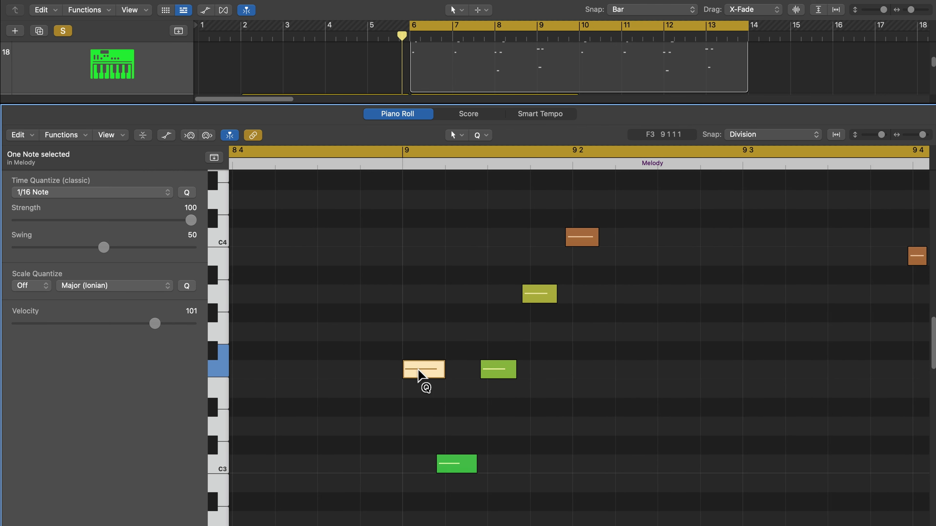
{"action": "left_click", "coordinate": [498, 372]}
{"action": "left_click", "coordinate": [462, 469]}
{"action": "left_click", "coordinate": [540, 294]}
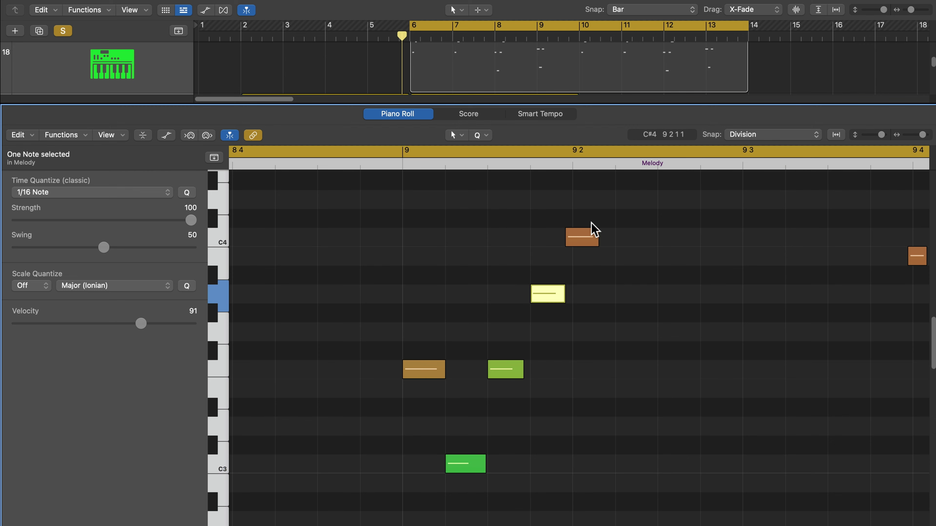
{"action": "left_click", "coordinate": [590, 236]}
{"action": "scroll", "coordinate": [612, 325], "scroll_direction": "right", "scroll_amount": 15}
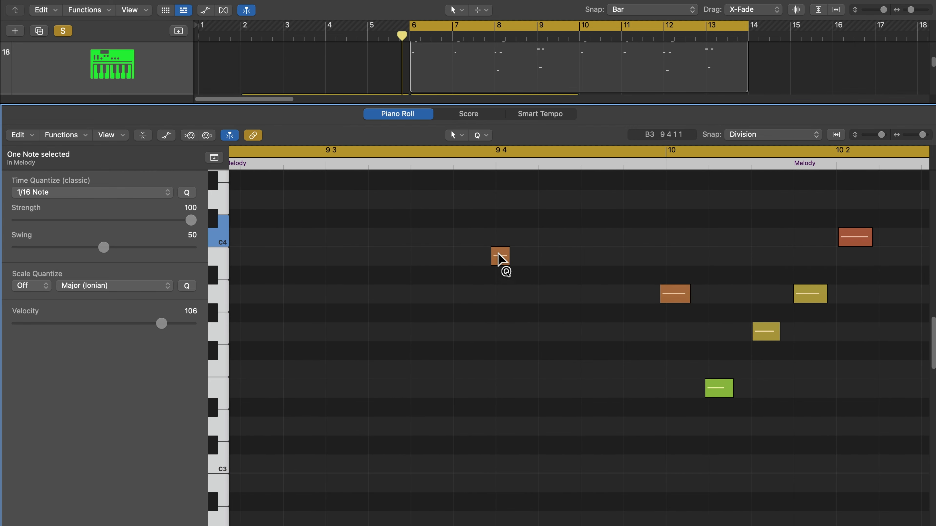
{"action": "left_click", "coordinate": [501, 256], "text": "super"}
{"action": "left_click", "coordinate": [484, 259]}
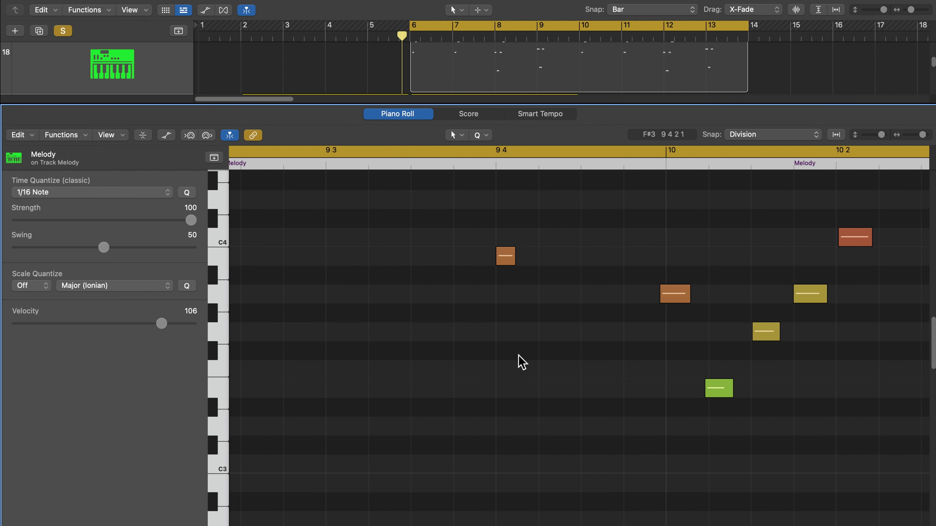
Make the Velocity Tool the secondary Piano Roll tool, and adjust the shared velocity of the notes from 9 4 through bar 10.
{"action": "scroll", "coordinate": [521, 361], "scroll_direction": "right", "scroll_amount": 5}
{"action": "left_click", "coordinate": [479, 135]}
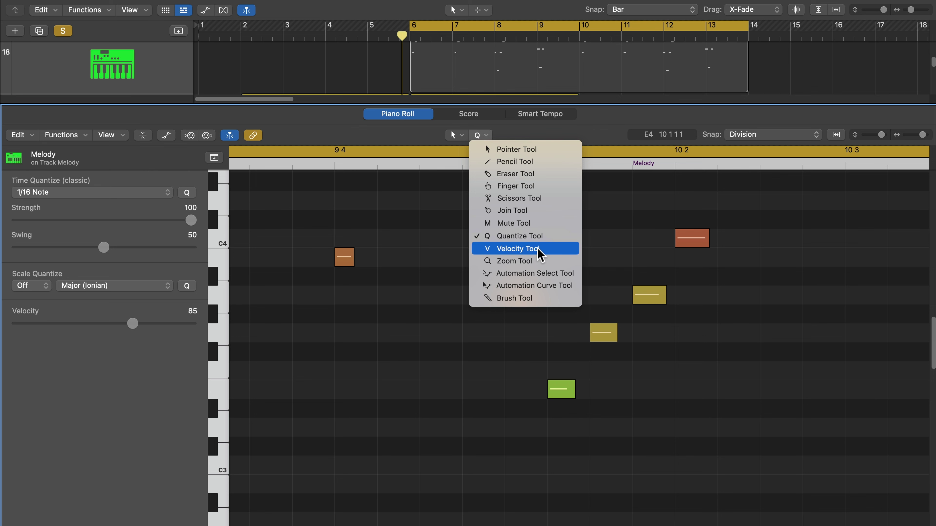
{"action": "left_click", "coordinate": [538, 258]}
{"action": "scroll", "coordinate": [490, 282], "scroll_direction": "up", "scroll_amount": 2}
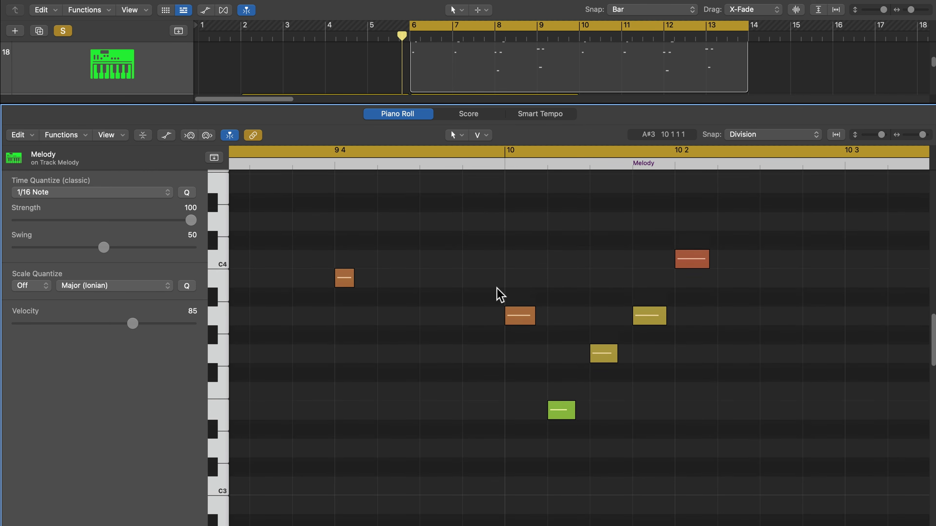
{"action": "left_click_drag", "start_coordinate": [299, 206], "coordinate": [679, 468]}
{"action": "mouse_move", "coordinate": [131, 324]}
{"action": "left_mouse_down"}
{"action": "mouse_move", "coordinate": [58, 328]}
{"action": "mouse_move", "coordinate": [157, 334]}
{"action": "mouse_move", "coordinate": [40, 346]}
{"action": "mouse_move", "coordinate": [128, 349]}
{"action": "left_mouse_up"}
Select only the B3 note at 9 4 and adjust its velocity.
{"action": "left_click", "coordinate": [319, 291]}
{"action": "left_click_drag", "start_coordinate": [312, 278], "coordinate": [351, 317]}
{"action": "mouse_move", "coordinate": [128, 323]}
{"action": "left_mouse_down"}
{"action": "mouse_move", "coordinate": [153, 328]}
{"action": "mouse_move", "coordinate": [84, 328]}
{"action": "mouse_move", "coordinate": [190, 330]}
{"action": "mouse_move", "coordinate": [15, 339]}
{"action": "mouse_move", "coordinate": [204, 328]}
{"action": "mouse_move", "coordinate": [134, 328]}
{"action": "left_mouse_up"}
Reduce the velocity of the five bar 10 notes to 7 and deselect them.
{"action": "left_click_drag", "start_coordinate": [431, 243], "coordinate": [751, 469]}
{"action": "left_click_drag", "start_coordinate": [128, 327], "coordinate": [28, 332]}
{"action": "left_click", "coordinate": [360, 352]}
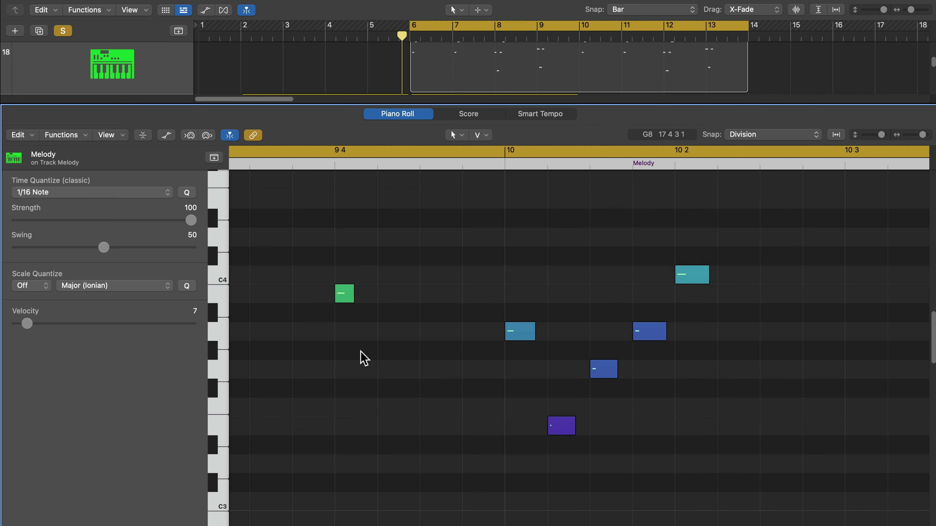
Raise the velocity of the five bar 10 notes to 100, keeping their relative differences, and deselect them.
{"action": "mouse_move", "coordinate": [486, 251]}
{"action": "left_mouse_down"}
{"action": "mouse_move", "coordinate": [618, 418]}
{"action": "mouse_move", "coordinate": [502, 258]}
{"action": "left_mouse_up"}
{"action": "left_click_drag", "start_coordinate": [797, 211], "coordinate": [518, 464]}
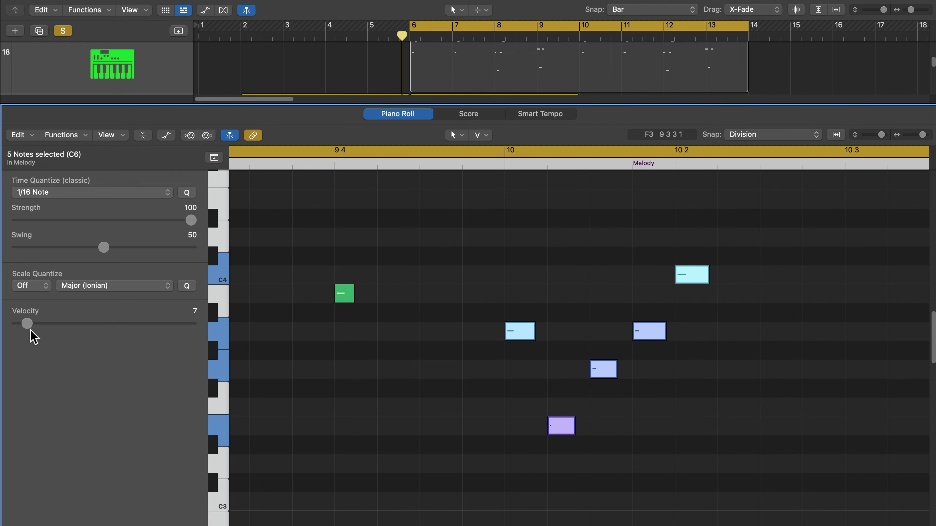
{"action": "left_click_drag", "start_coordinate": [29, 330], "coordinate": [153, 324]}
{"action": "left_click", "coordinate": [493, 253]}
Give the five bar 10 notes one identical velocity of 108.
{"action": "left_click_drag", "start_coordinate": [495, 253], "coordinate": [735, 487]}
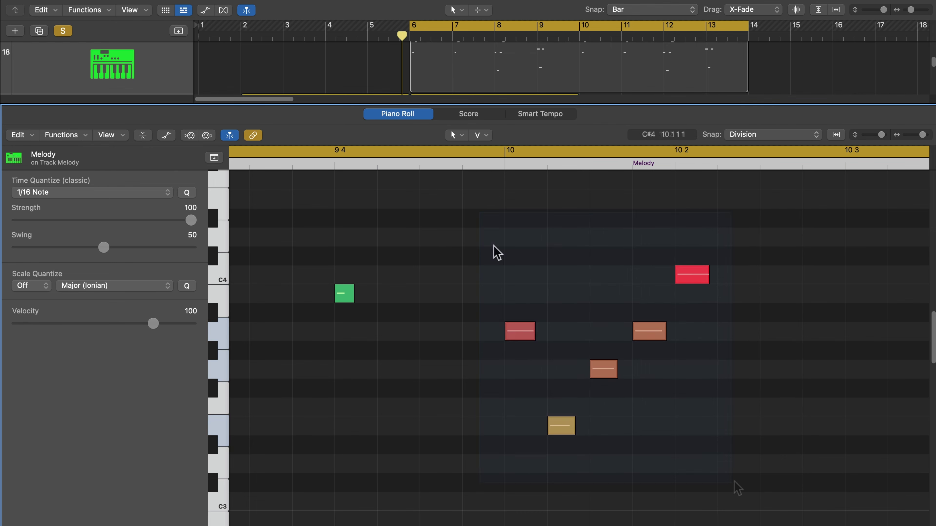
{"action": "left_click_drag", "start_coordinate": [154, 325], "coordinate": [169, 358]}
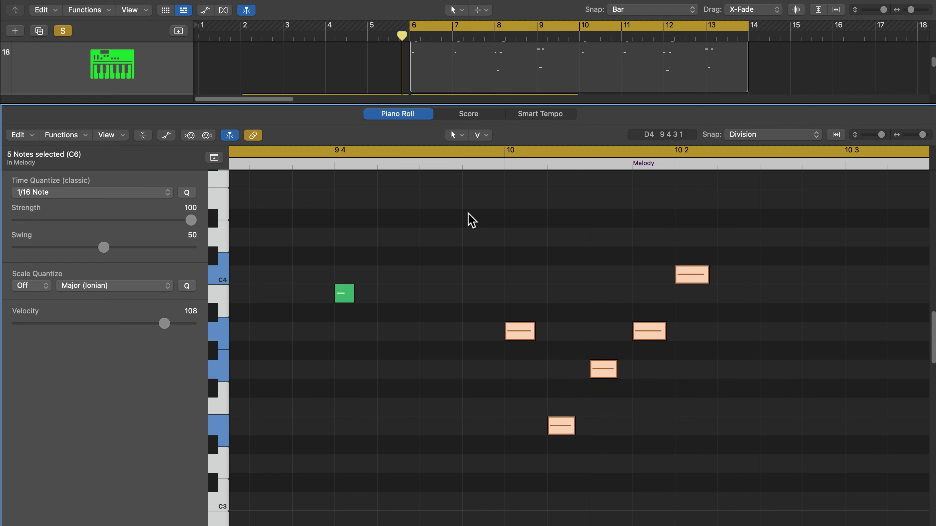
{"action": "left_click", "coordinate": [472, 220]}
Set every note of the Melody region to the same velocity of 119.
{"action": "key", "text": "z"}
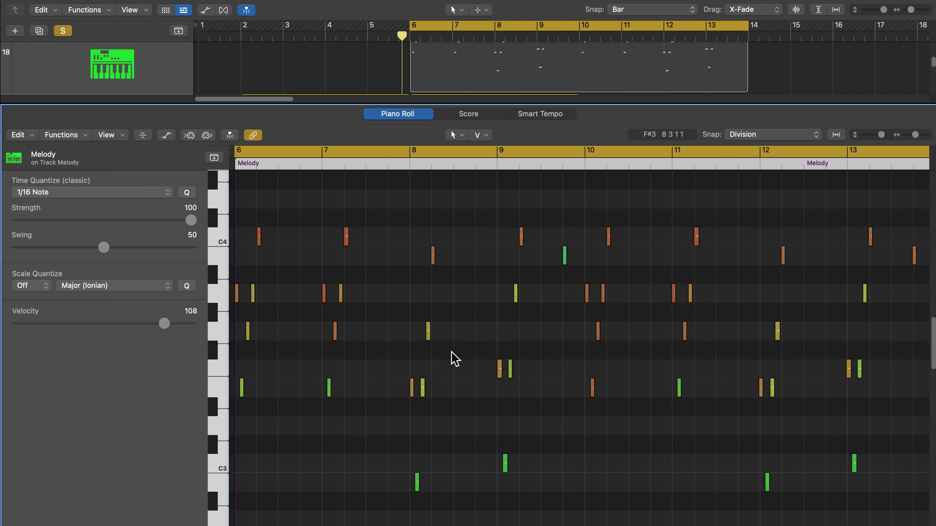
{"action": "key", "text": "super+a"}
{"action": "left_click", "coordinate": [386, 320]}
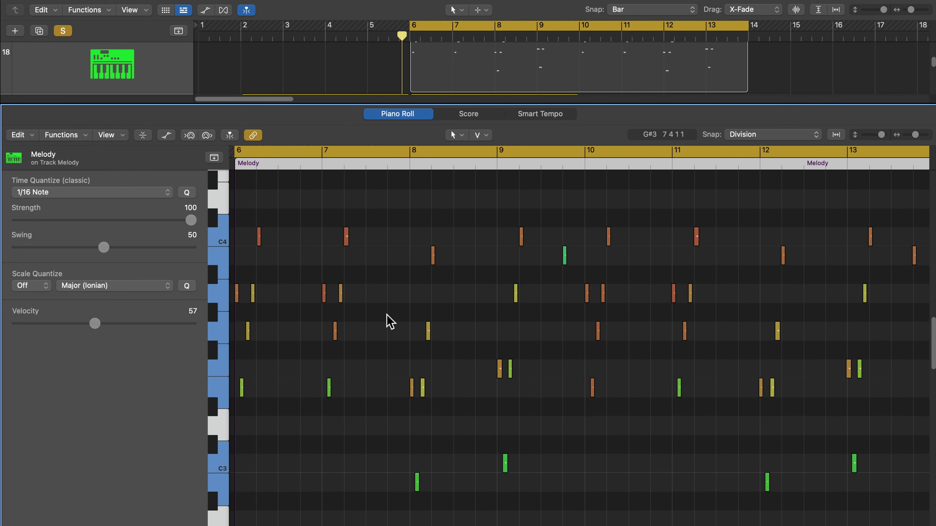
{"action": "key", "text": "super+a"}
{"action": "left_click_drag", "start_coordinate": [95, 323], "coordinate": [176, 352]}
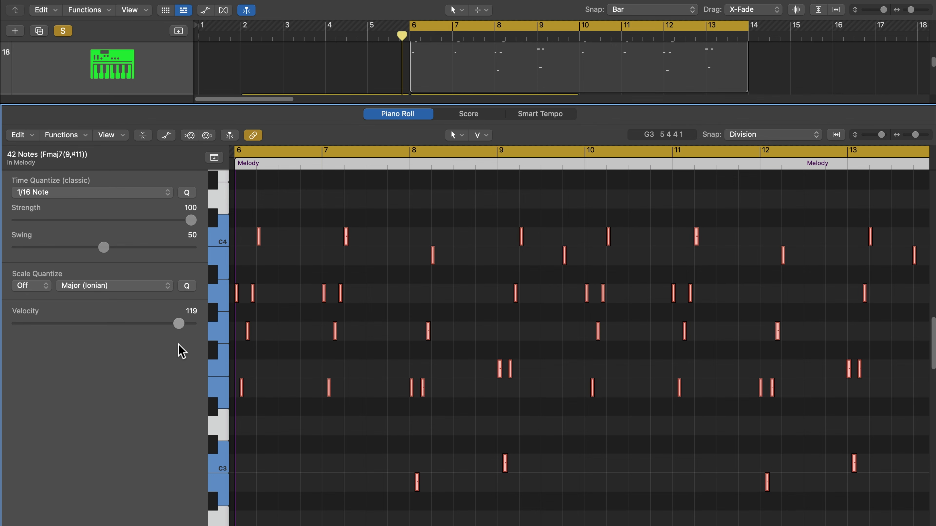
{"action": "left_click", "coordinate": [259, 343]}
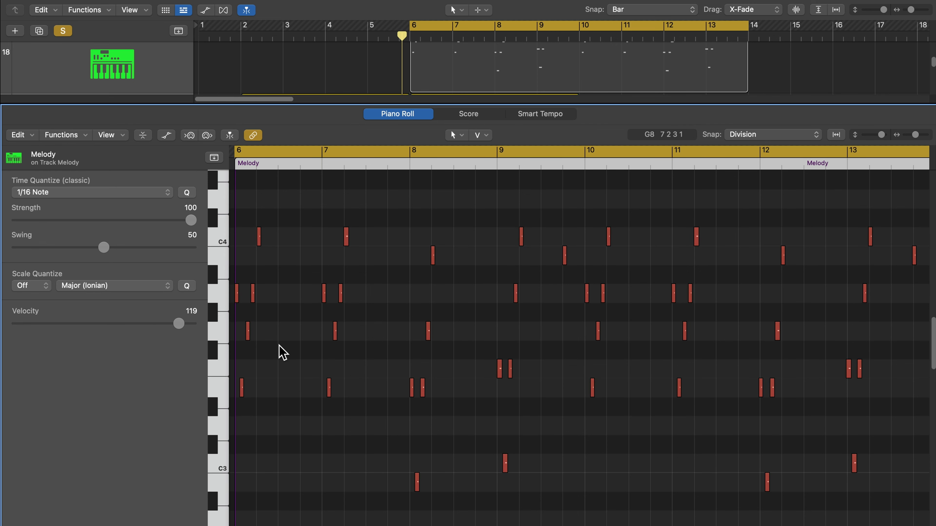
Lower the bar 6 notes' velocities individually with the Velocity Tool, bringing the G3 to 108 and the first A3 to 100.
{"action": "scroll", "coordinate": [282, 353], "scroll_direction": "up", "scroll_amount": 5}
{"action": "left_click", "coordinate": [482, 135]}
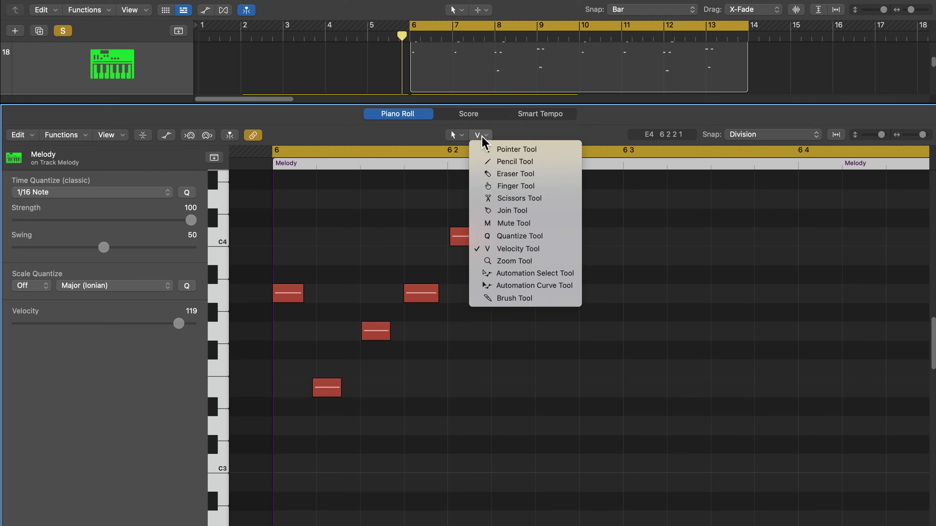
{"action": "left_click", "coordinate": [549, 247]}
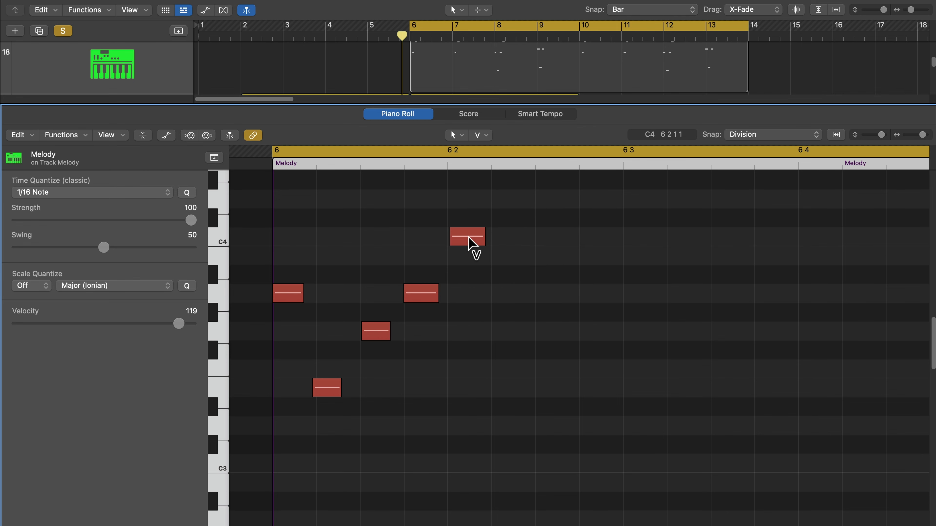
{"action": "left_click_drag", "start_coordinate": [469, 240], "coordinate": [388, 321]}
{"action": "left_click_drag", "start_coordinate": [380, 326], "coordinate": [384, 353]}
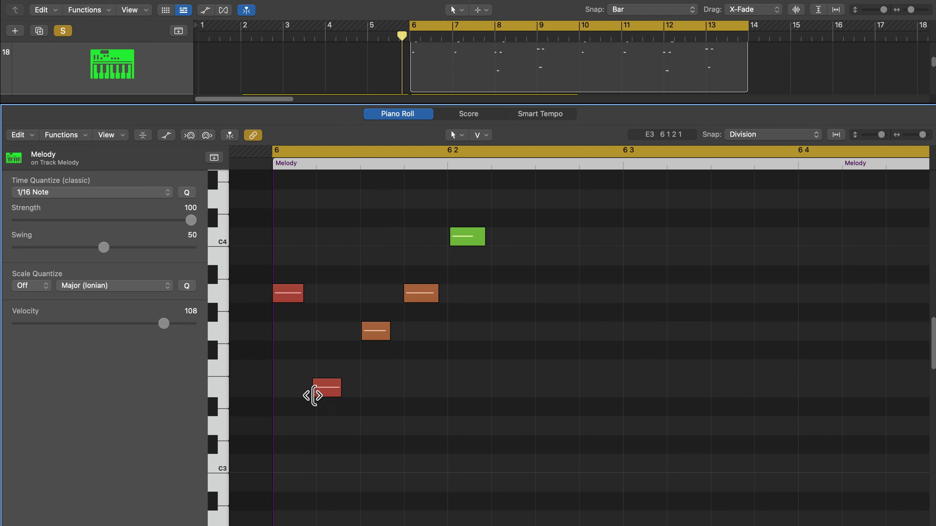
{"action": "left_click_drag", "start_coordinate": [312, 395], "coordinate": [325, 430]}
{"action": "left_click", "coordinate": [298, 301]}
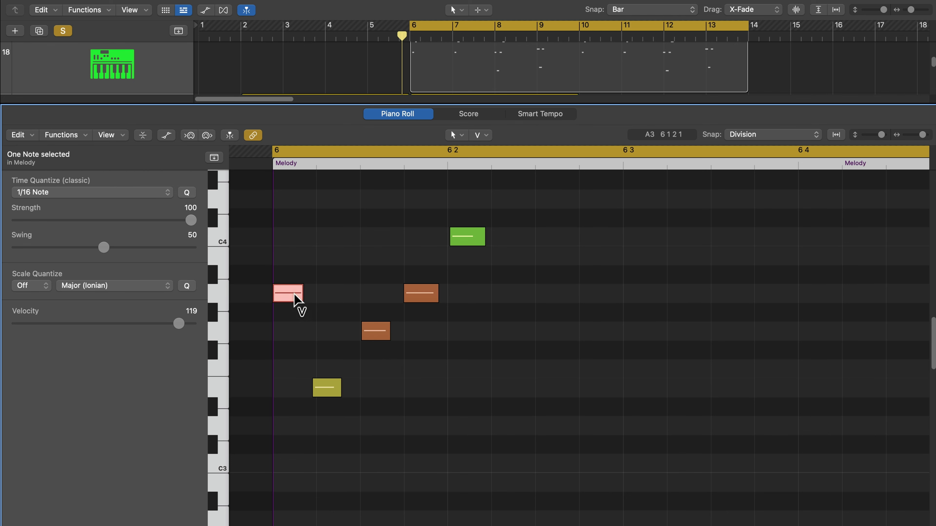
{"action": "left_click_drag", "start_coordinate": [298, 301], "coordinate": [296, 324]}
{"action": "left_click", "coordinate": [297, 324]}
Lower the bar 7 notes' velocities individually with the Velocity Tool, bringing the G3 to 107, and clear the selection.
{"action": "scroll", "coordinate": [560, 353], "scroll_direction": "right", "scroll_amount": 10}
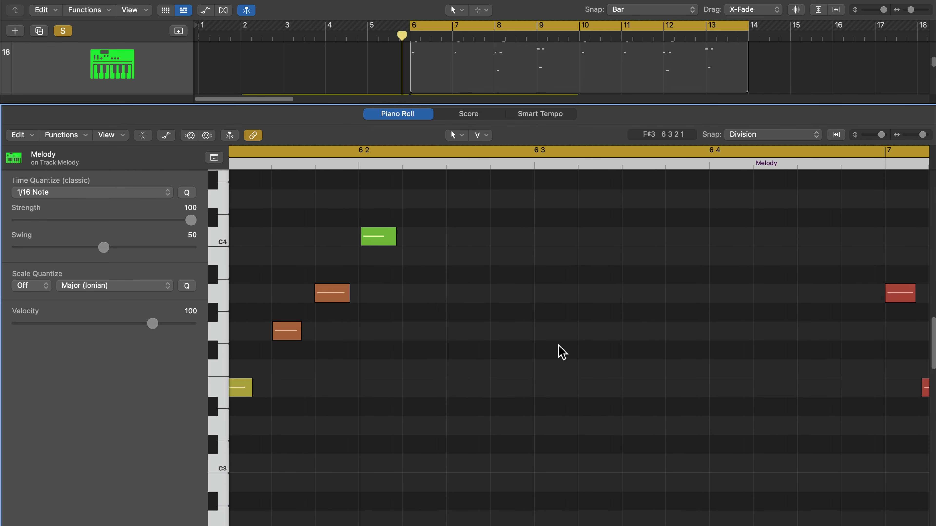
{"action": "left_click", "coordinate": [526, 297]}
{"action": "left_click_drag", "start_coordinate": [642, 300], "coordinate": [664, 317]}
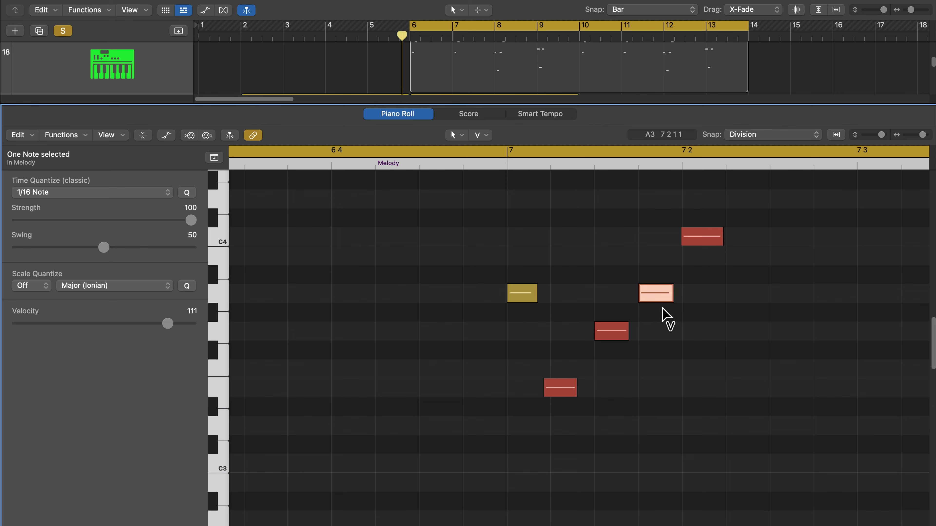
{"action": "left_click_drag", "start_coordinate": [711, 239], "coordinate": [639, 320]}
{"action": "left_click", "coordinate": [618, 338]}
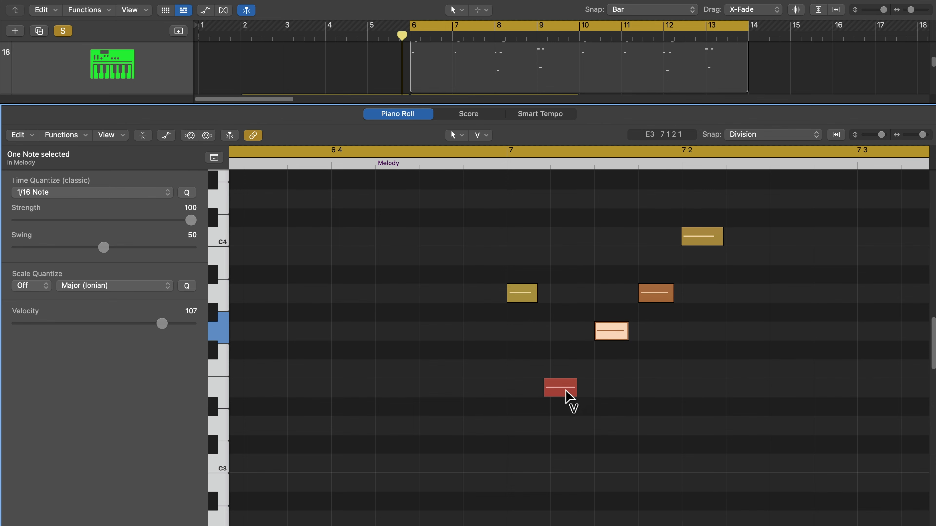
{"action": "left_click_drag", "start_coordinate": [567, 389], "coordinate": [573, 413]}
{"action": "left_click", "coordinate": [674, 443]}
{"action": "scroll", "coordinate": [670, 441], "scroll_direction": "right", "scroll_amount": 8}
{"action": "scroll", "coordinate": [568, 319], "scroll_direction": "right", "scroll_amount": 8}
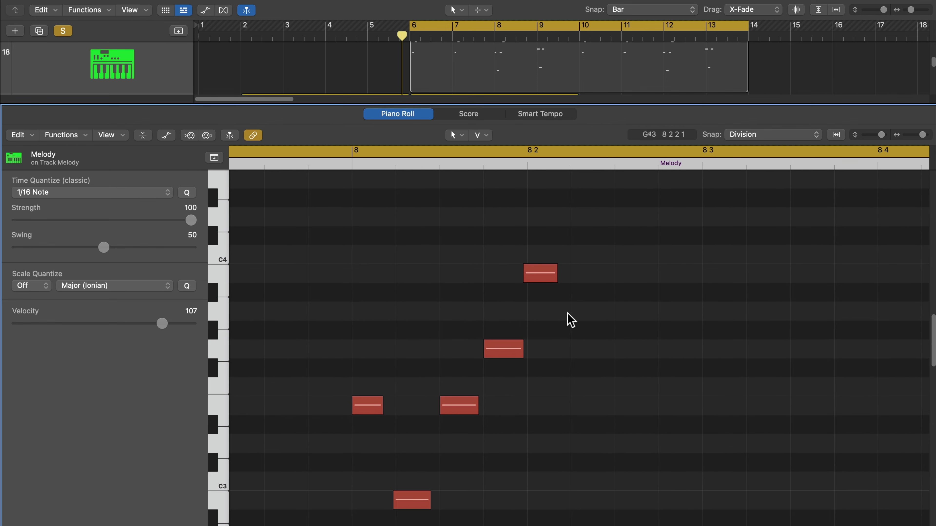
Lower the bar 8 notes' velocities individually with the Velocity Tool, bringing the second E3 to 100, and clear the selection.
{"action": "scroll", "coordinate": [554, 319], "scroll_direction": "up", "scroll_amount": 6}
{"action": "scroll", "coordinate": [554, 319], "scroll_direction": "down", "scroll_amount": 6}
{"action": "scroll", "coordinate": [557, 314], "scroll_direction": "down", "scroll_amount": 5}
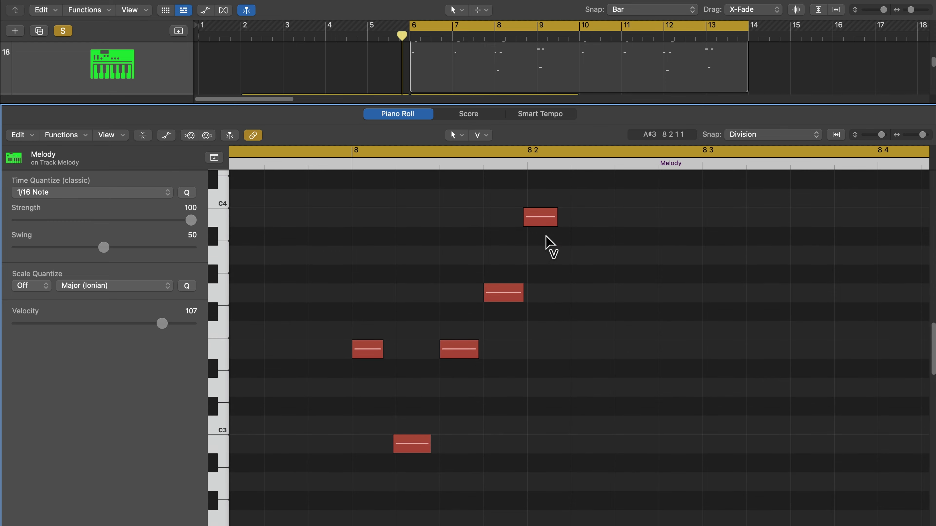
{"action": "left_click_drag", "start_coordinate": [544, 221], "coordinate": [543, 247]}
{"action": "left_click", "coordinate": [509, 295]}
{"action": "left_click_drag", "start_coordinate": [380, 350], "coordinate": [368, 391]}
{"action": "left_click_drag", "start_coordinate": [449, 356], "coordinate": [479, 396]}
{"action": "left_click", "coordinate": [621, 365]}
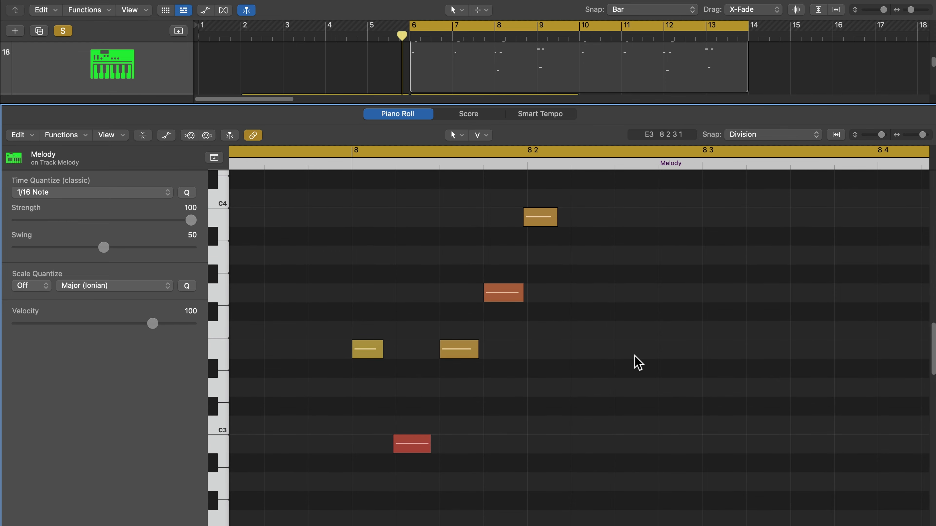
Set the Piano Roll's secondary tool to the Zoom Tool and use it to zoom in on the bar 8 notes and back out.
{"action": "left_click", "coordinate": [479, 135]}
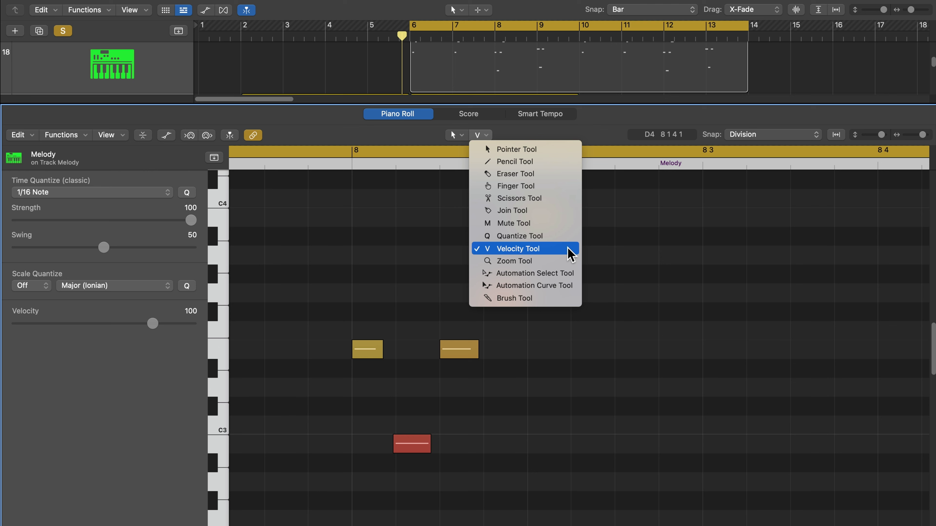
{"action": "left_click", "coordinate": [557, 268]}
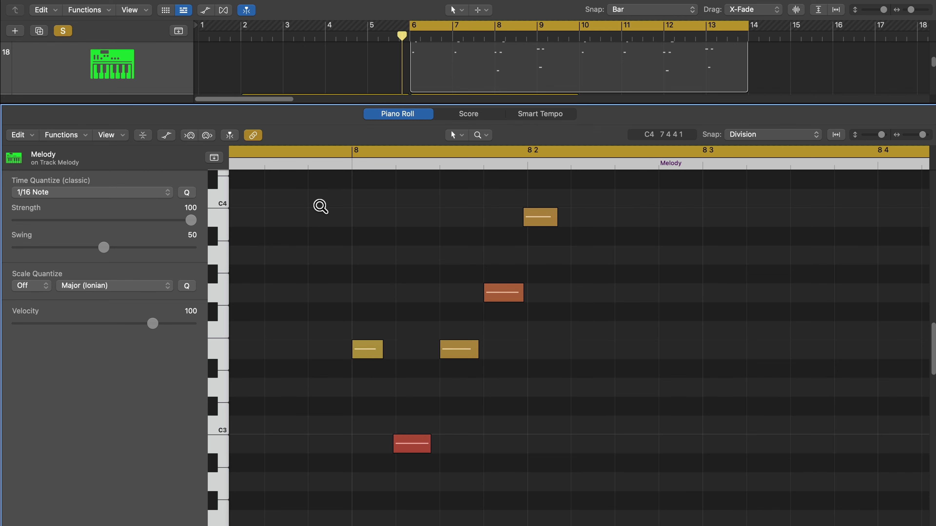
{"action": "left_click_drag", "start_coordinate": [318, 206], "coordinate": [604, 404]}
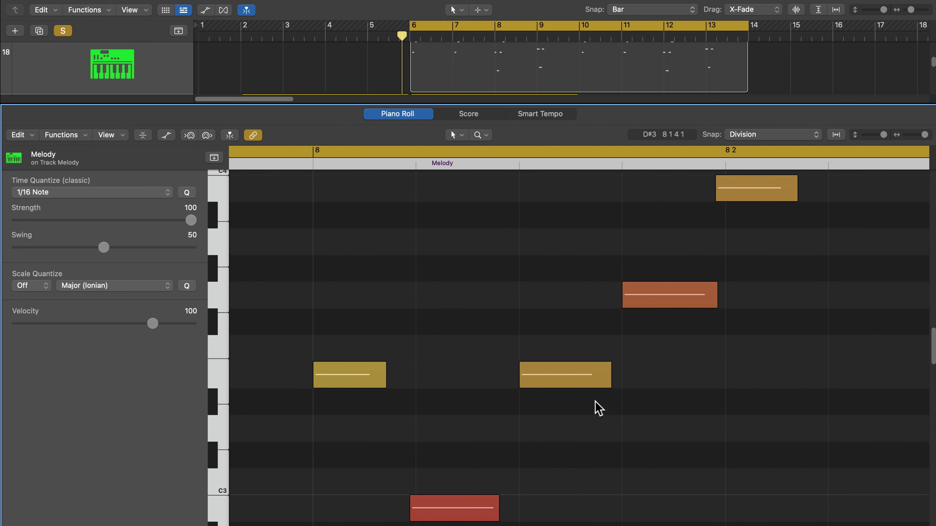
{"action": "left_click", "coordinate": [477, 257]}
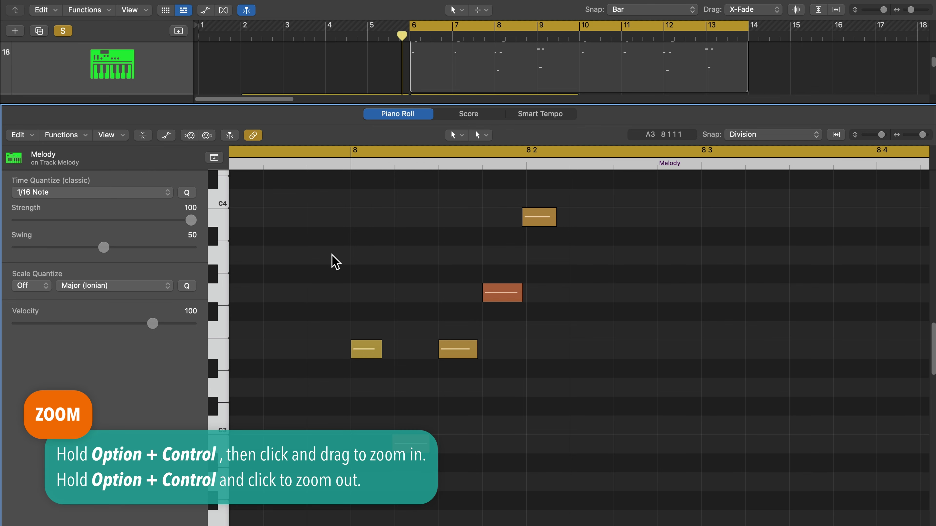
Magnify the bar 8 notes with the temporary zoom shortcut, return to the previous zoom level, and magnify them again.
{"action": "left_click_drag", "start_coordinate": [310, 215], "coordinate": [548, 404]}
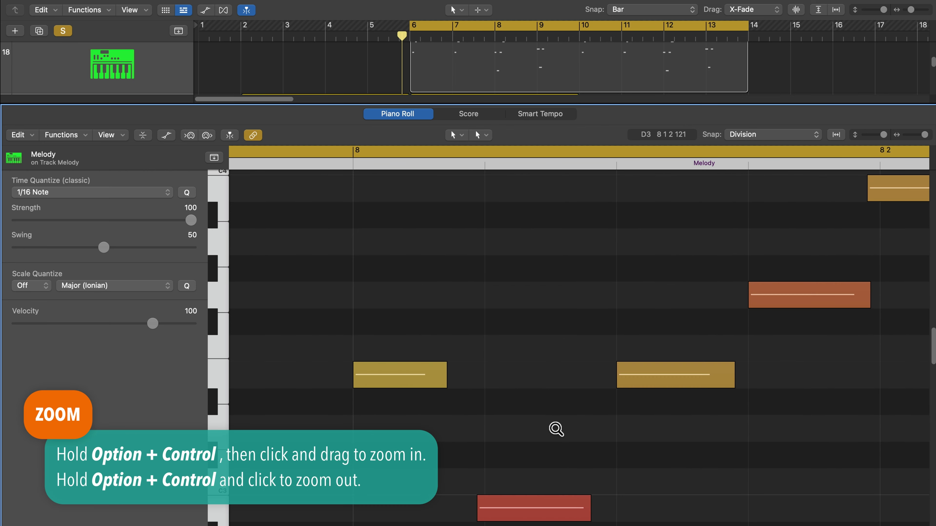
{"action": "left_click", "coordinate": [485, 281], "text": "ctrl+alt"}
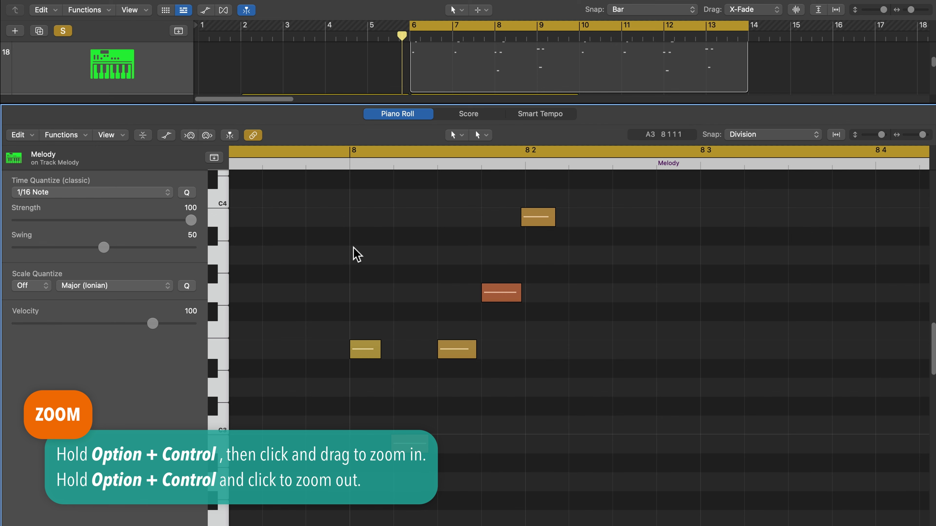
{"action": "left_click_drag", "start_coordinate": [333, 221], "coordinate": [553, 397]}
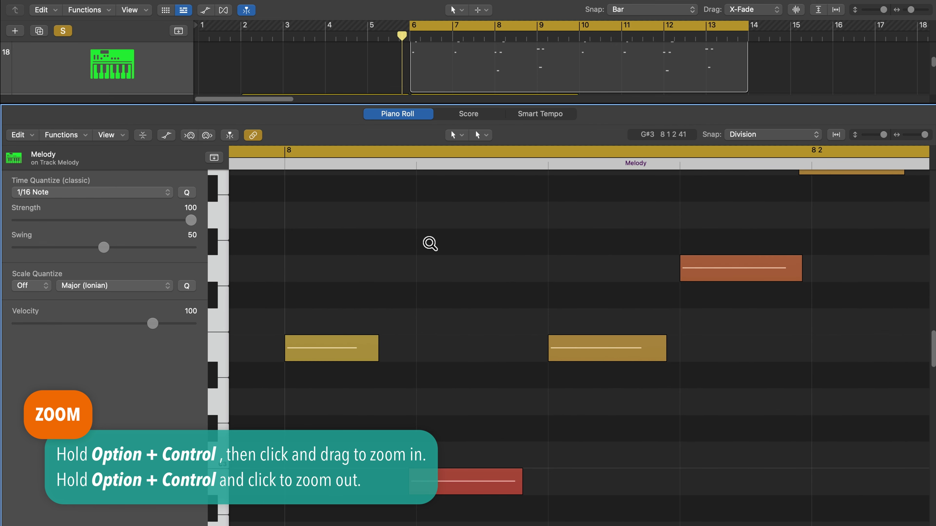
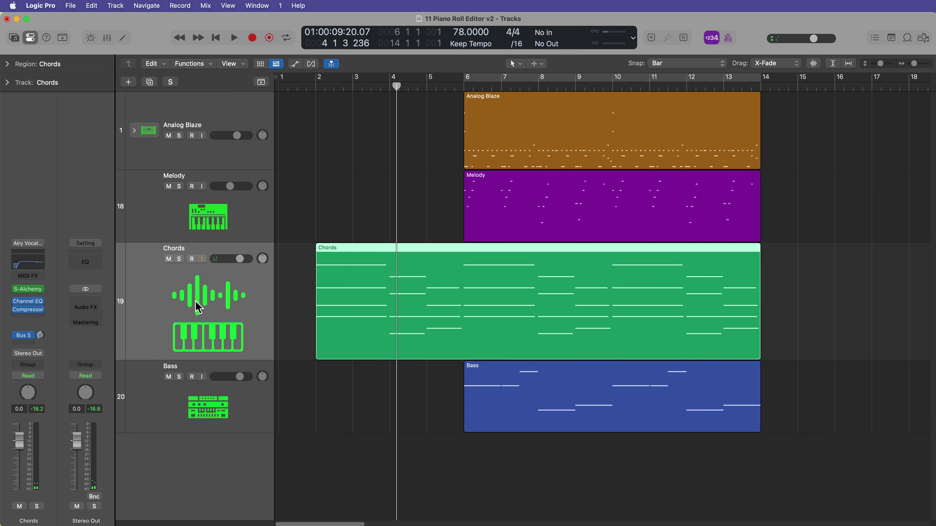
Load the Chill Out patch from the Library's Pad category onto the Chords track.
{"action": "key", "text": "y"}
{"action": "scroll", "coordinate": [149, 360], "scroll_direction": "down", "scroll_amount": 3}
{"action": "left_click", "coordinate": [141, 377]}
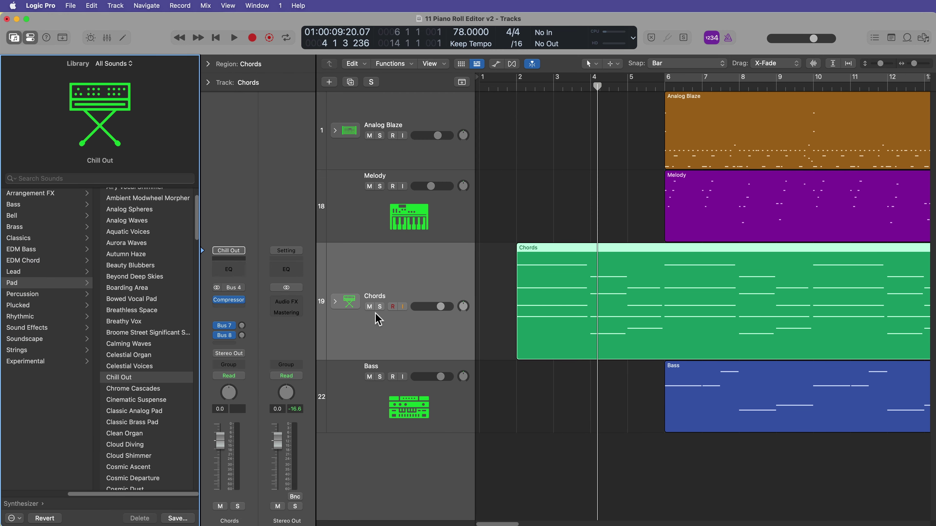
Audition the Chill Out patch by playing the song from bar 2 to about bar 5, and hide the Library.
{"action": "left_click", "coordinate": [512, 86]}
{"action": "key", "text": "space"}
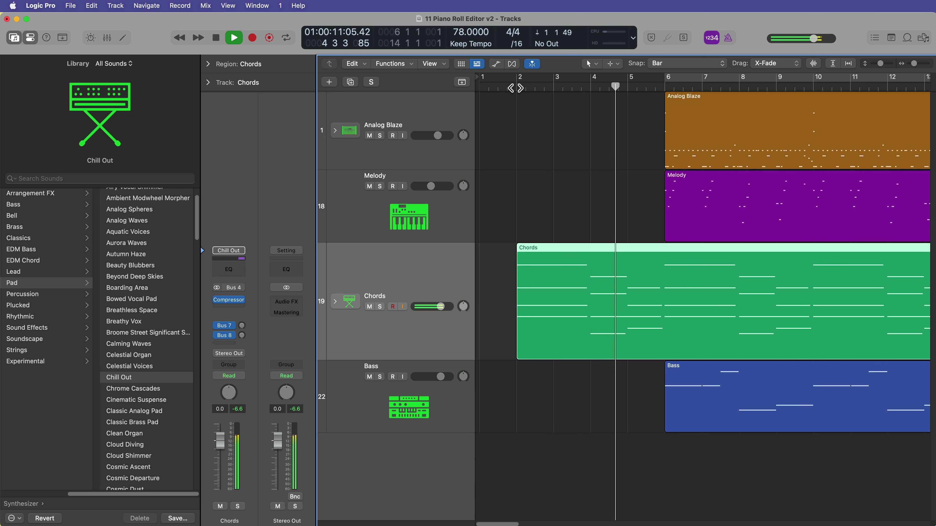
{"action": "key", "text": "space"}
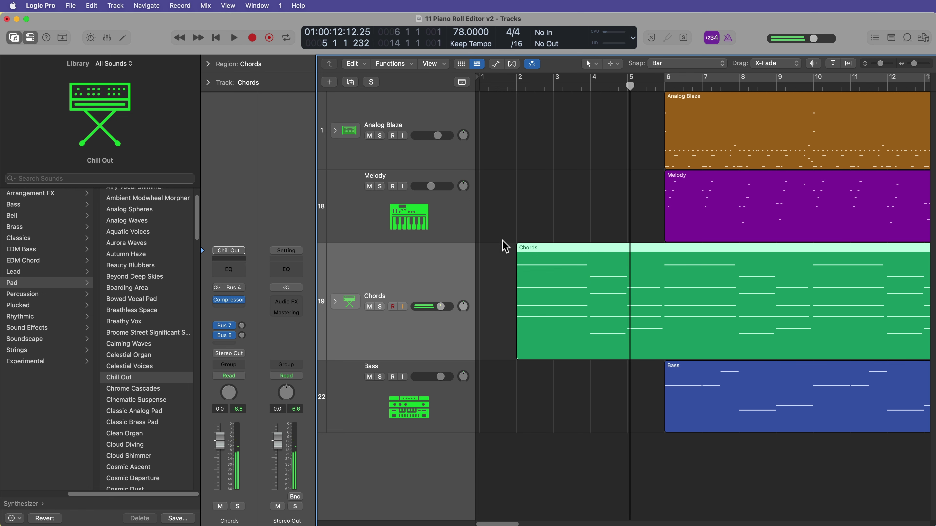
{"action": "left_click", "coordinate": [13, 38]}
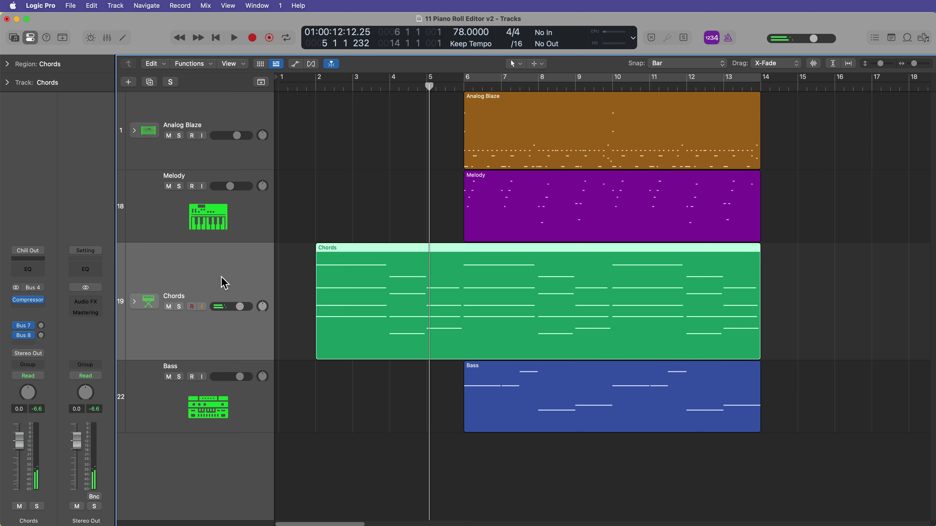
Transpose the Chords region up 12 semitones and set the cycle range to its length, leaving Cycle mode off.
{"action": "left_click", "coordinate": [359, 228]}
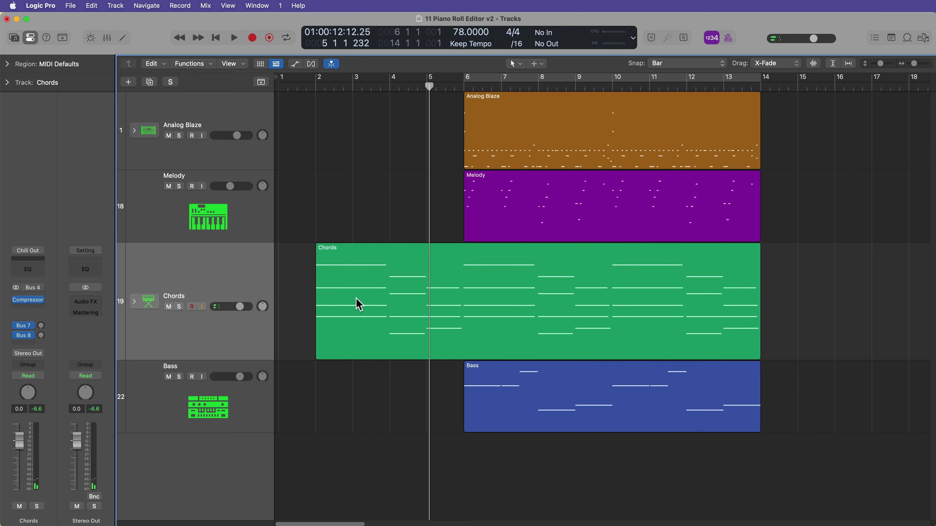
{"action": "left_click", "coordinate": [599, 299]}
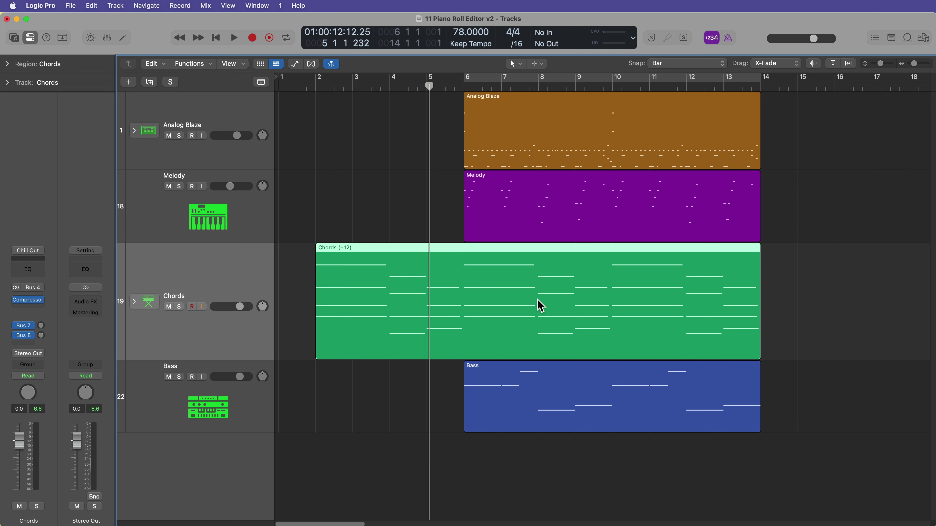
{"action": "key", "text": "super+u"}
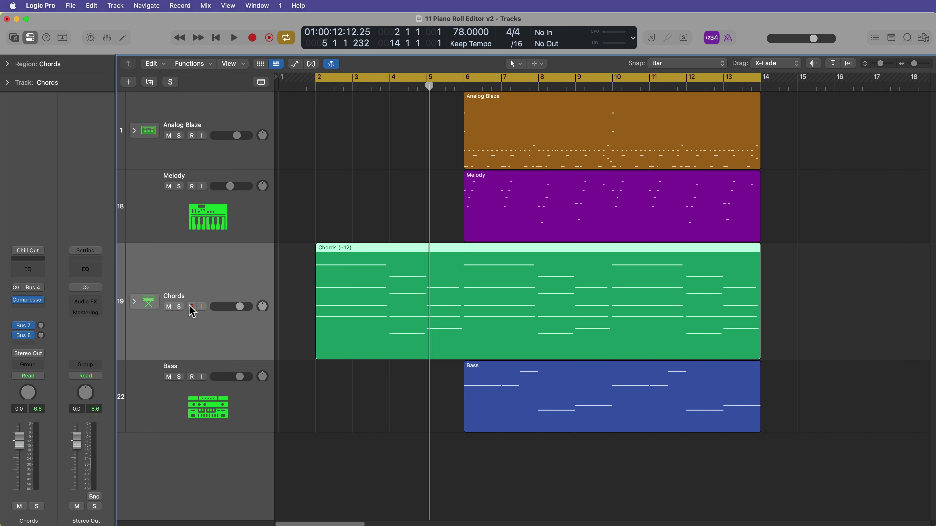
{"action": "key", "text": "c"}
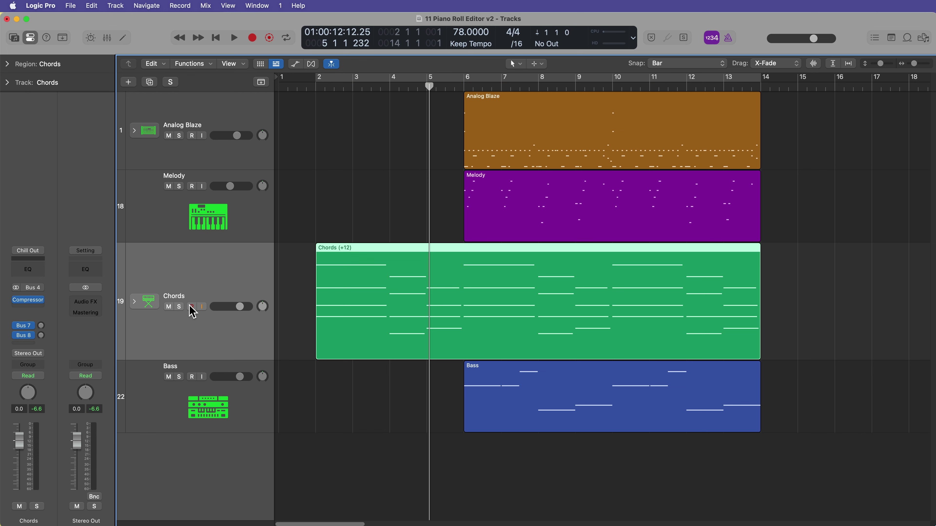
Record modulation movements onto the Chords track from the start of the song, stopping just after bar 10.
{"action": "key", "text": "Return"}
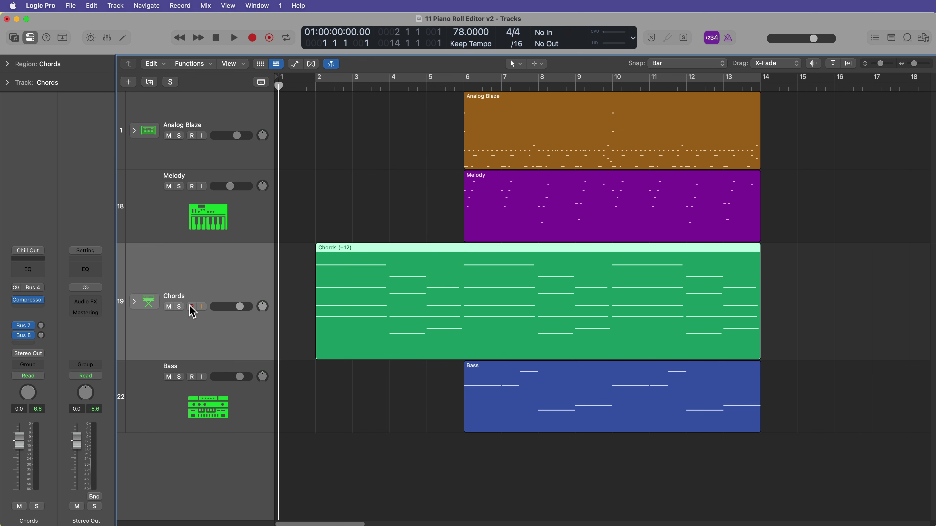
{"action": "key", "text": "r"}
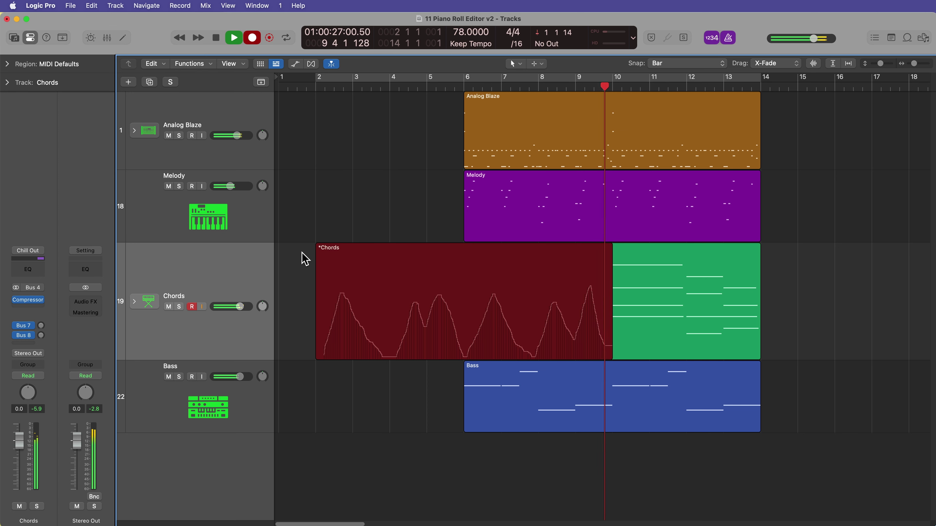
{"action": "key", "text": "space"}
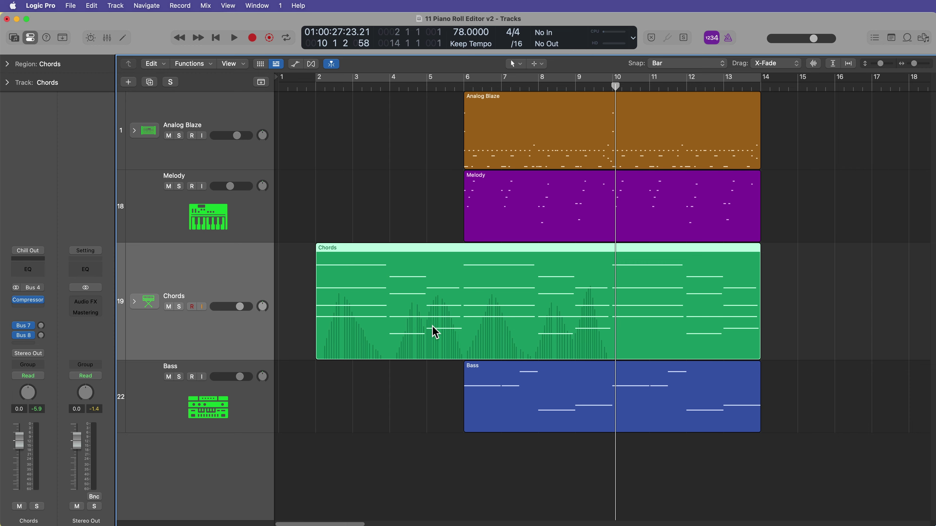
Open the Chords region in the Piano Roll and display its Modulation data in the Automation/MIDI area.
{"action": "double_click", "coordinate": [436, 333]}
{"action": "key", "text": "z"}
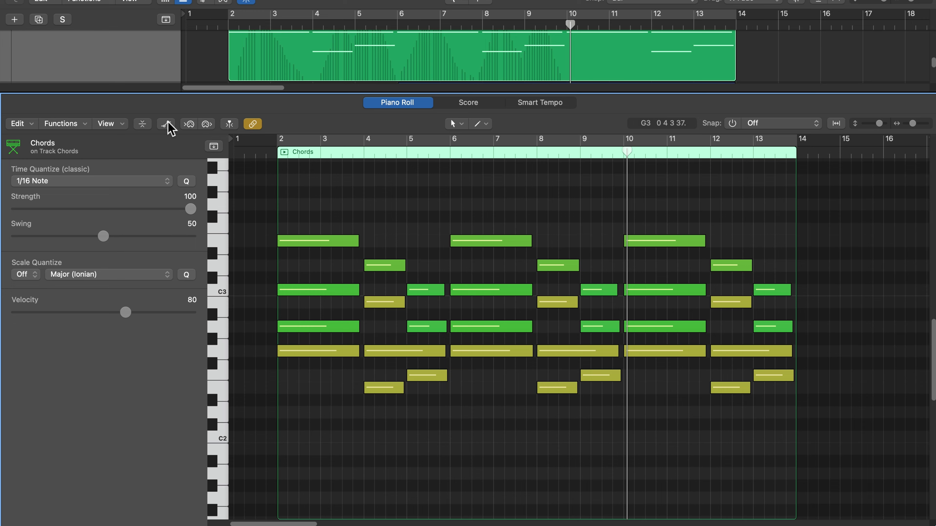
{"action": "left_click", "coordinate": [167, 125]}
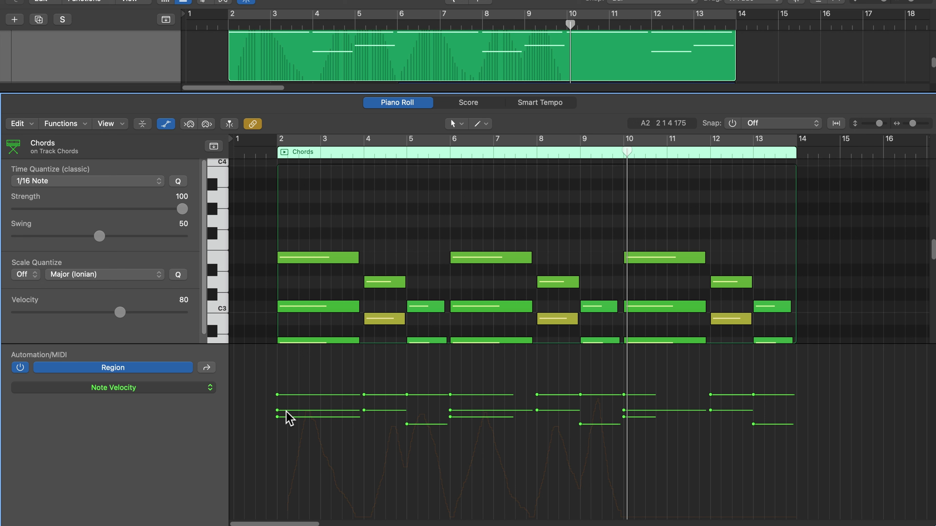
{"action": "left_click", "coordinate": [212, 369]}
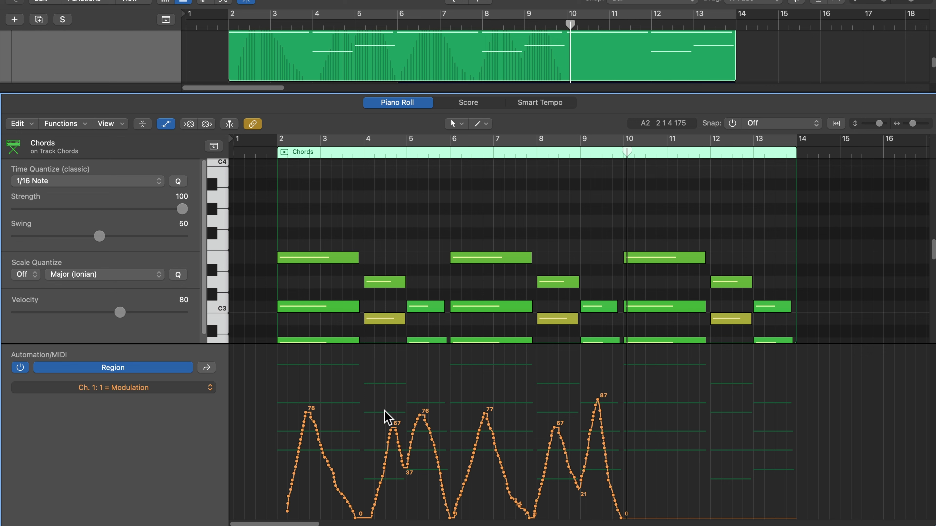
{"action": "left_click", "coordinate": [190, 387]}
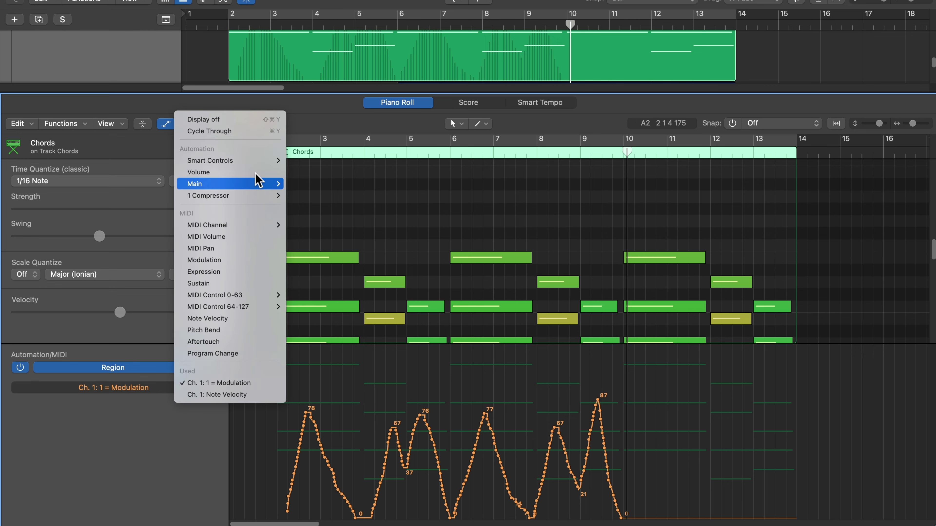
{"action": "left_click", "coordinate": [145, 424]}
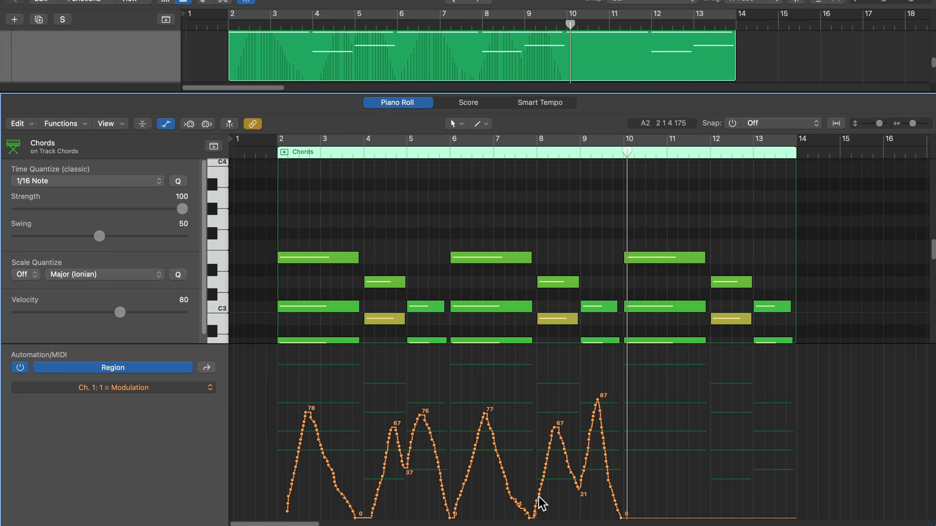
Delete all recorded modulation points from bar 6 onward in the Chords region.
{"action": "key", "text": "super+Right"}
{"action": "left_click_drag", "start_coordinate": [727, 501], "coordinate": [283, 430]}
{"action": "key", "text": "Delete"}
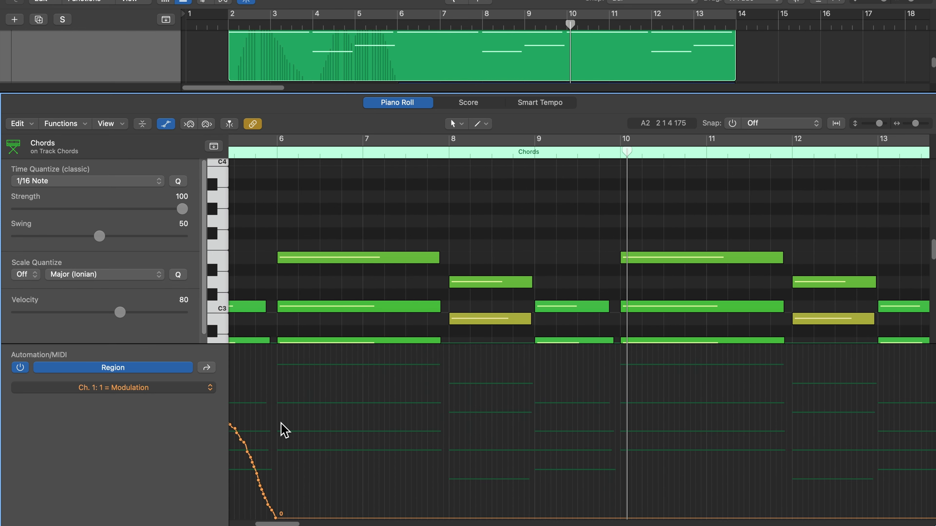
Draw a modulation ramp from 0 at bar 6 to 98 early in bar 7, falling to 11 at bar 8.
{"action": "key", "text": "super+Right"}
{"action": "key", "text": "super+Right"}
{"action": "scroll", "coordinate": [285, 431], "scroll_direction": "left", "scroll_amount": 5}
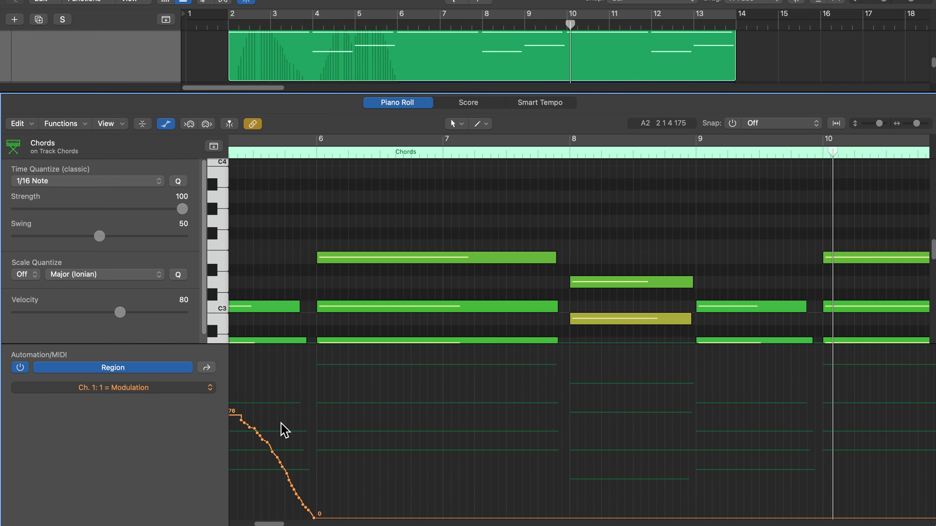
{"action": "left_click", "coordinate": [336, 518]}
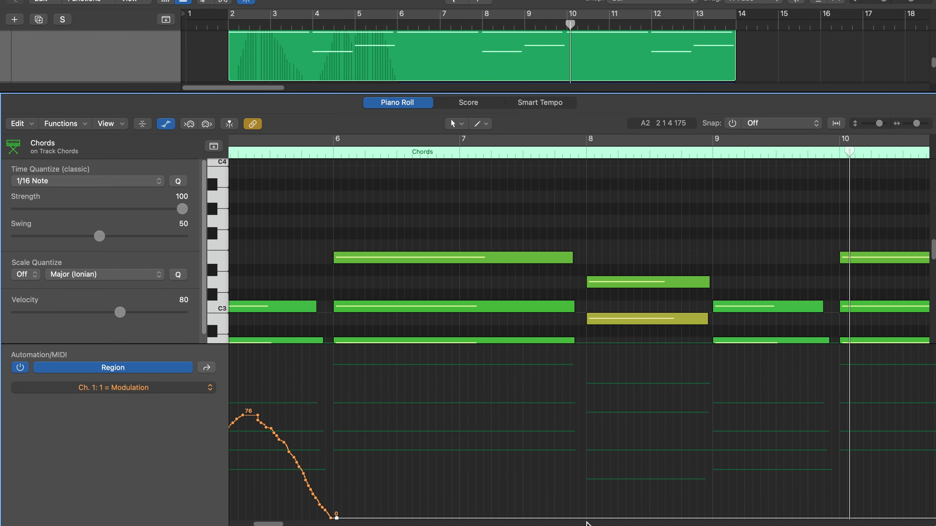
{"action": "left_click_drag", "start_coordinate": [538, 518], "coordinate": [497, 386]}
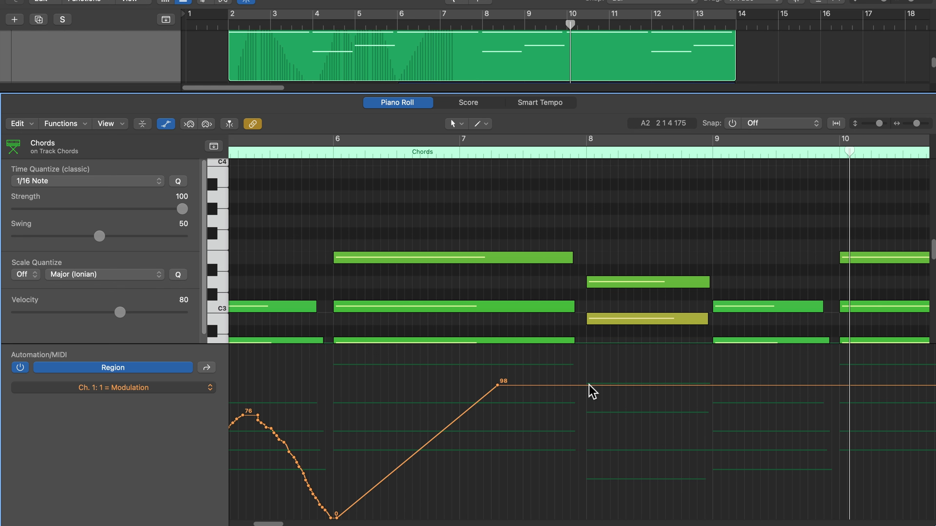
{"action": "left_click_drag", "start_coordinate": [590, 387], "coordinate": [594, 505]}
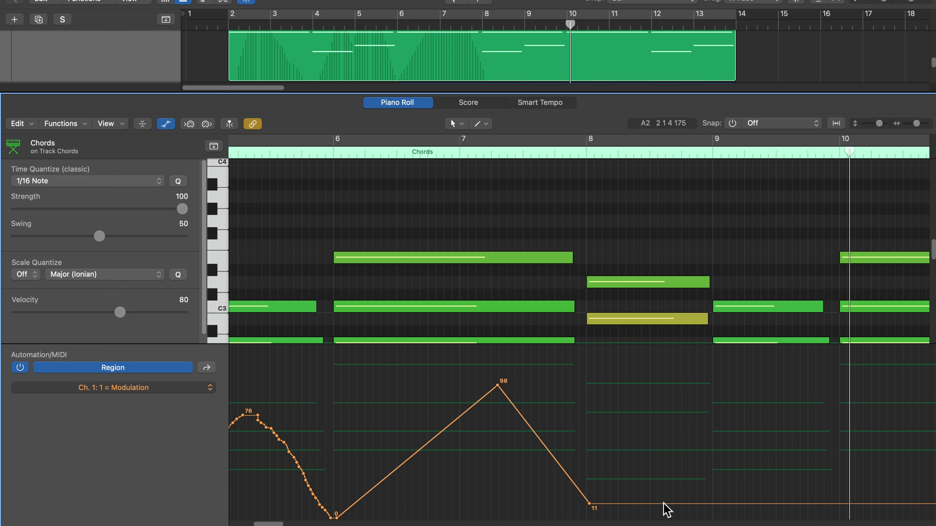
Add modulation peaks of 72 in bar 8 and 68 in bar 9, with 11 at bar 9 and 0 at bar 10.
{"action": "left_click", "coordinate": [715, 503]}
{"action": "left_click_drag", "start_coordinate": [653, 504], "coordinate": [653, 421]}
{"action": "left_click_drag", "start_coordinate": [780, 503], "coordinate": [782, 427]}
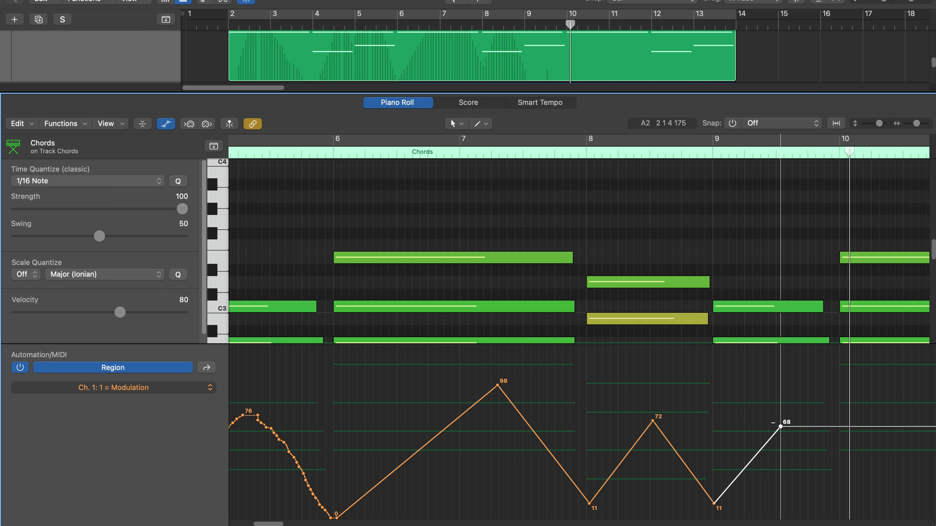
{"action": "left_click_drag", "start_coordinate": [838, 434], "coordinate": [880, 518]}
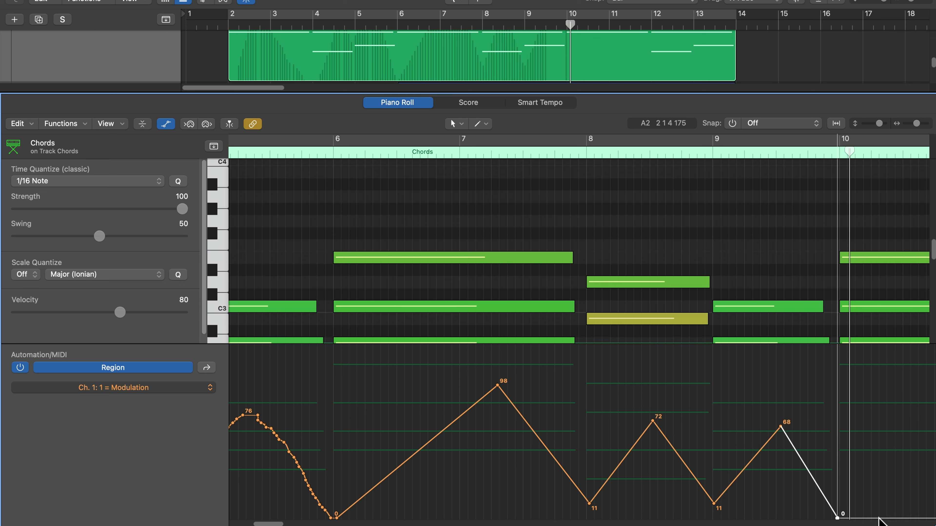
Play back the drawn modulation from just before bar 6, and move the bar 8 peak of 72 later in the bar.
{"action": "left_click", "coordinate": [314, 154]}
{"action": "key", "text": "space"}
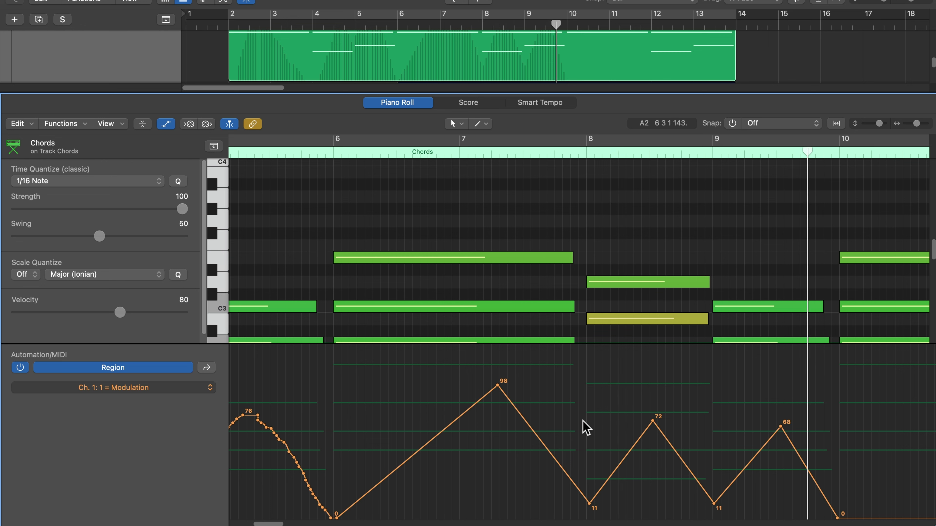
{"action": "left_click_drag", "start_coordinate": [651, 421], "coordinate": [675, 421]}
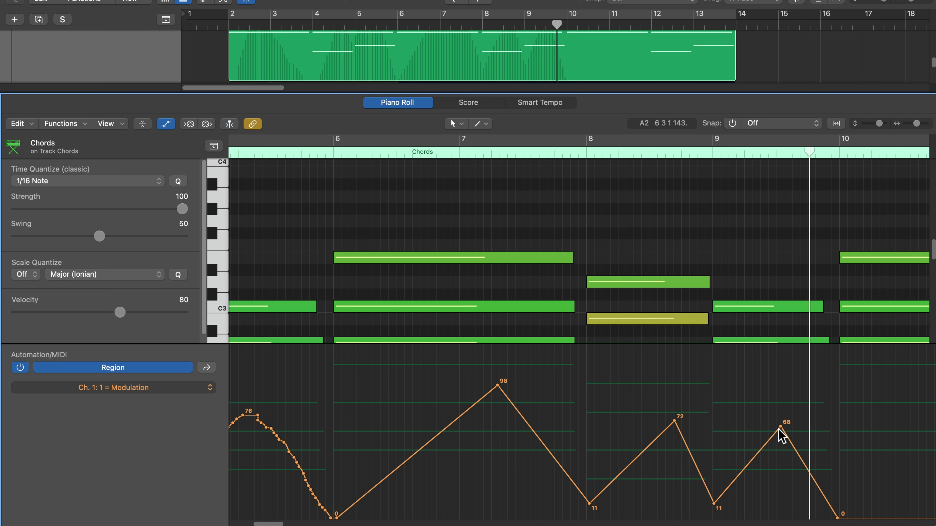
Move the bar 9 modulation peak of 68 and the bar 7 peak of 98 slightly later in their bars.
{"action": "left_click_drag", "start_coordinate": [780, 428], "coordinate": [797, 427]}
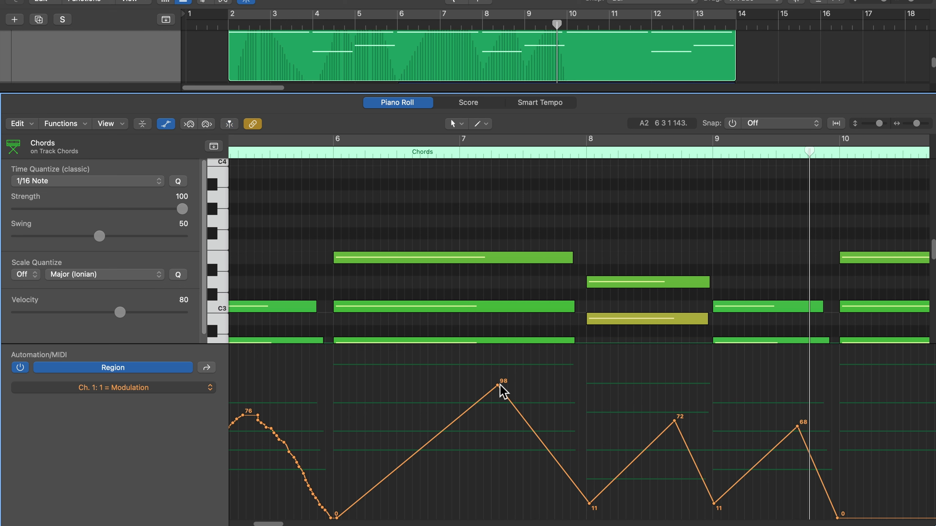
{"action": "left_click_drag", "start_coordinate": [499, 385], "coordinate": [512, 385]}
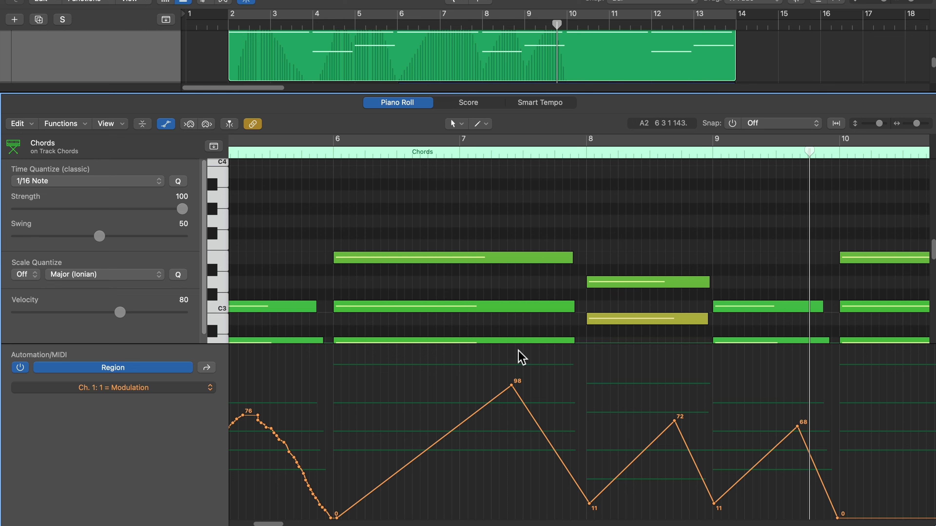
Bend the modulation lines from bar 6 to bar 9 into curves around the 98 and 72 peaks with the Automation Curve Tool.
{"action": "left_click", "coordinate": [482, 125]}
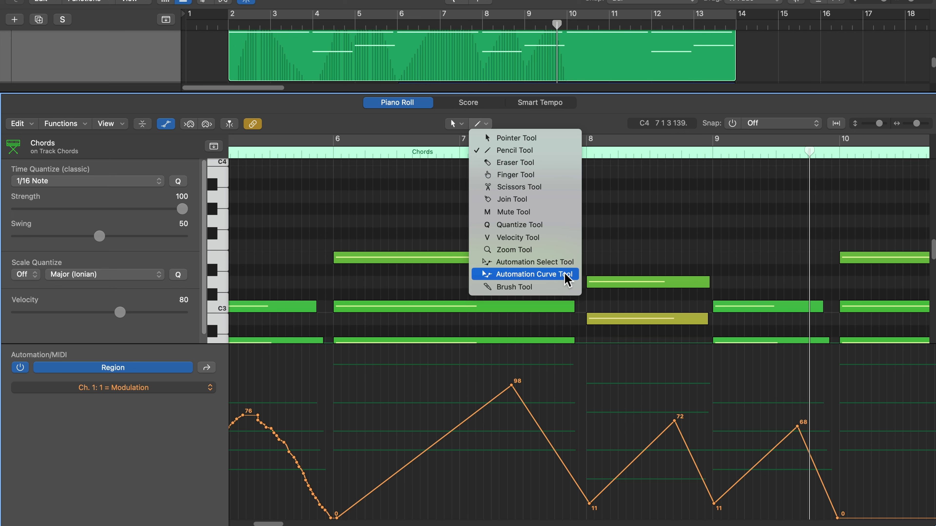
{"action": "left_click", "coordinate": [534, 274]}
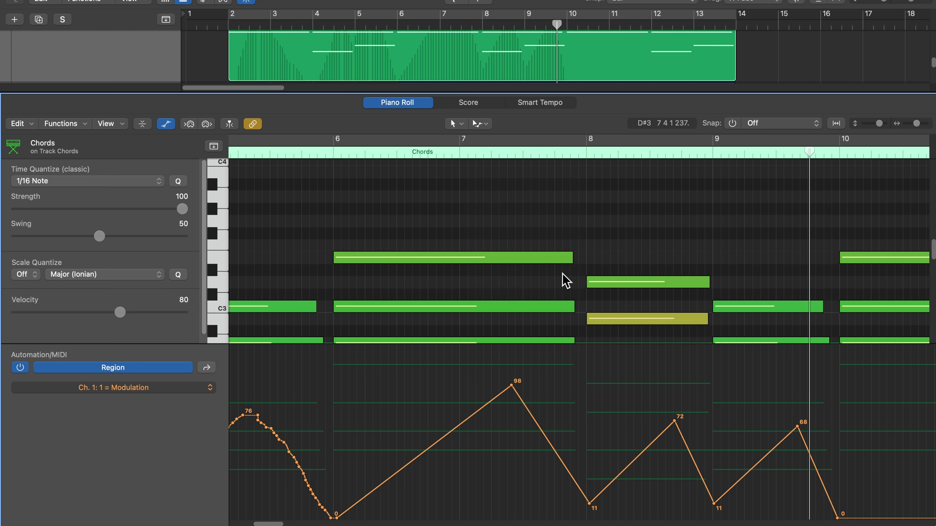
{"action": "left_click_drag", "start_coordinate": [430, 442], "coordinate": [582, 427]}
{"action": "left_click_drag", "start_coordinate": [634, 454], "coordinate": [641, 482]}
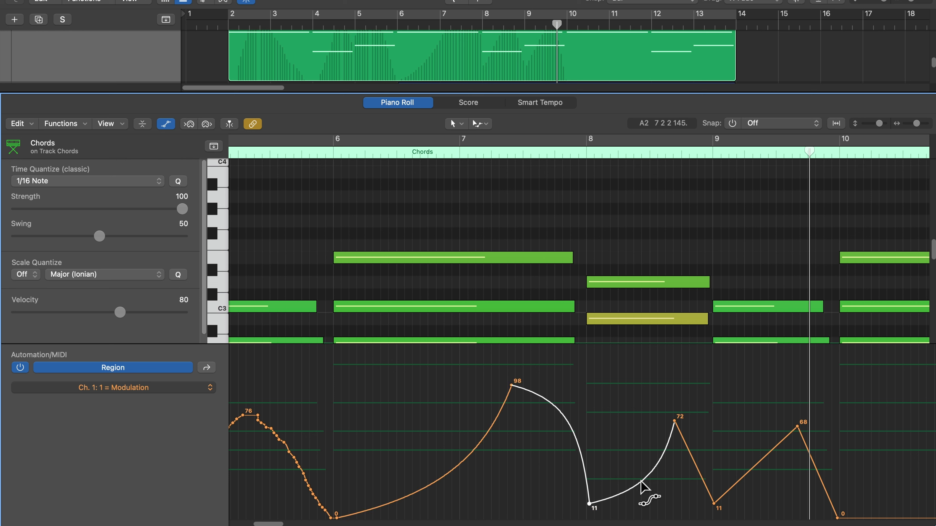
{"action": "left_click_drag", "start_coordinate": [692, 462], "coordinate": [710, 443]}
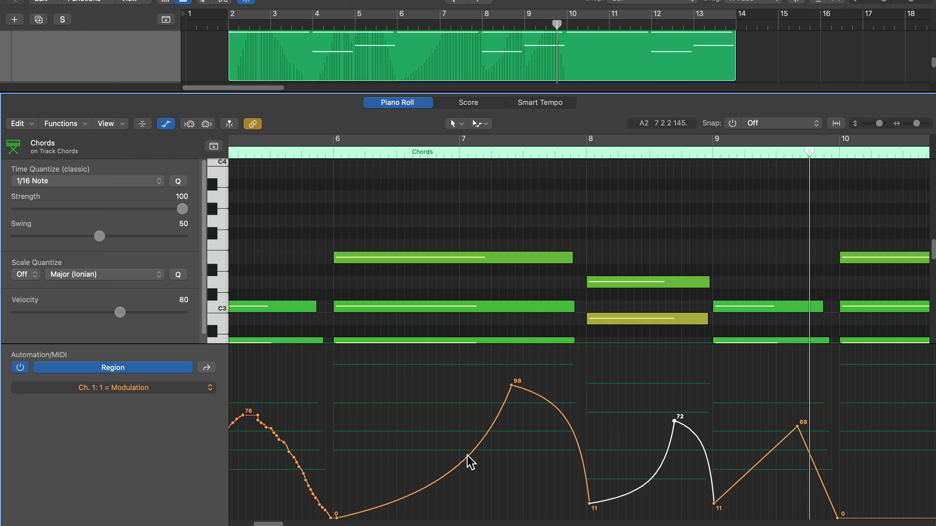
Reshape the rises to the 98, 72 and 68 modulation peaks as S-curves and play back the result.
{"action": "left_click_drag", "start_coordinate": [467, 457], "coordinate": [430, 440]}
{"action": "left_click_drag", "start_coordinate": [639, 456], "coordinate": [680, 459]}
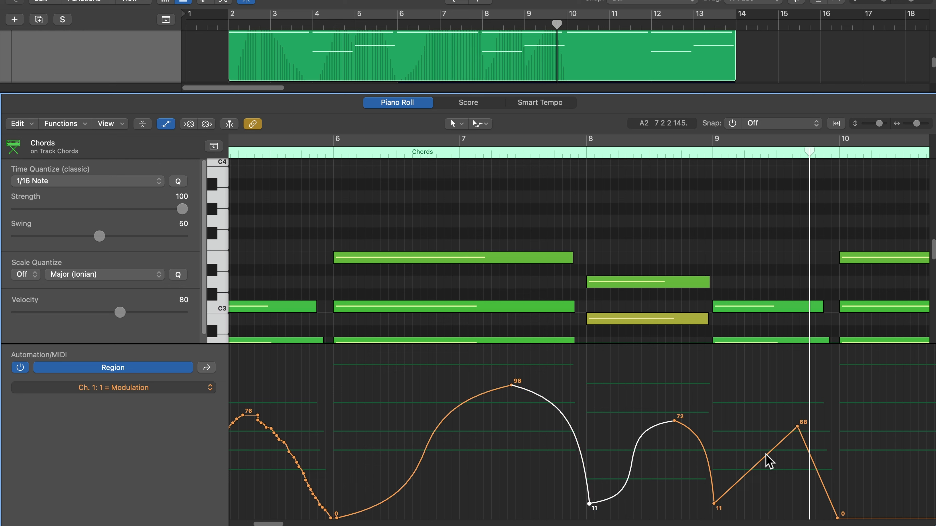
{"action": "left_click_drag", "start_coordinate": [767, 459], "coordinate": [832, 448]}
{"action": "key", "text": "space"}
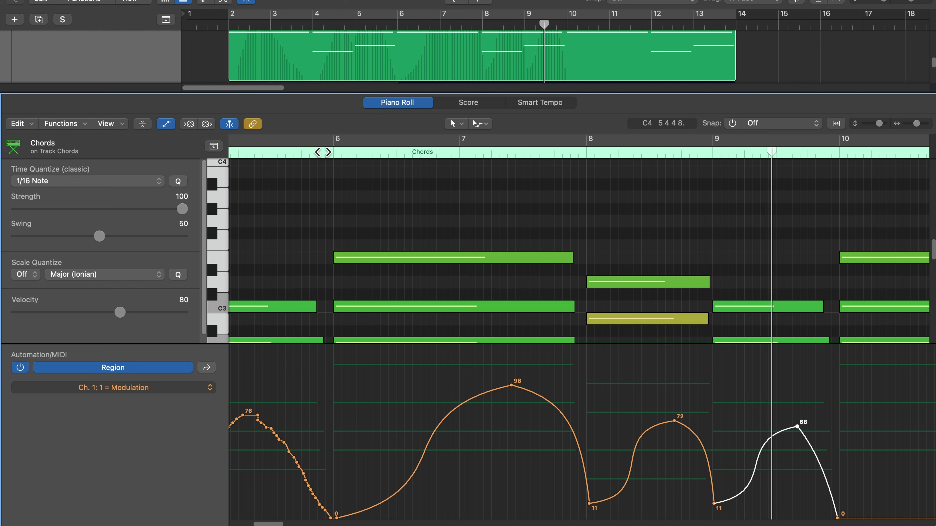
{"action": "scroll", "coordinate": [579, 251], "scroll_direction": "up", "scroll_amount": 1}
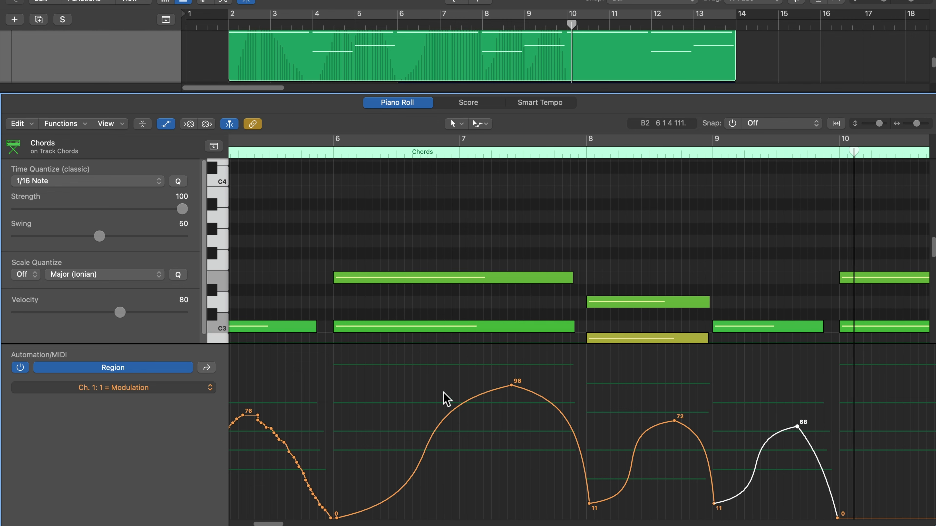
Lower the three curved modulation peaks in bars 7, 8 and 9 to 82, 66 and 56.
{"action": "scroll", "coordinate": [428, 419], "scroll_direction": "left", "scroll_amount": 10}
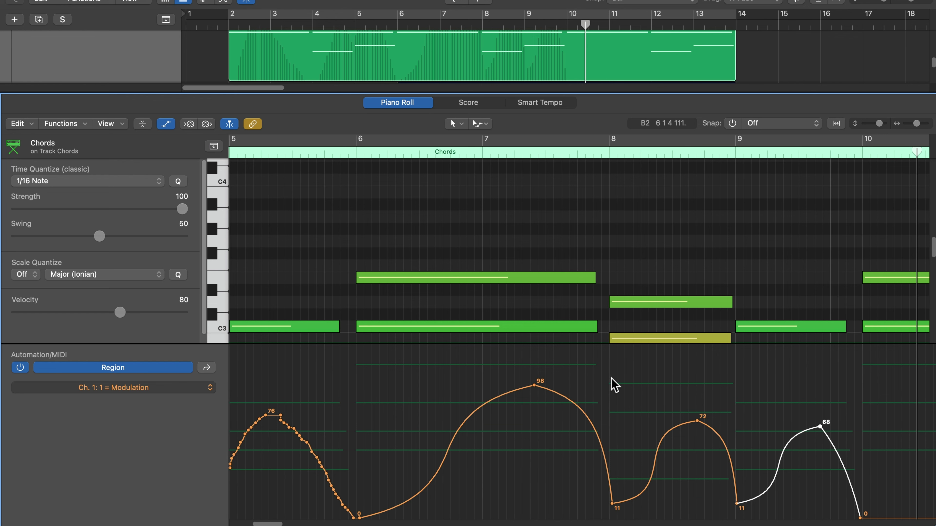
{"action": "left_click_drag", "start_coordinate": [539, 386], "coordinate": [535, 407]}
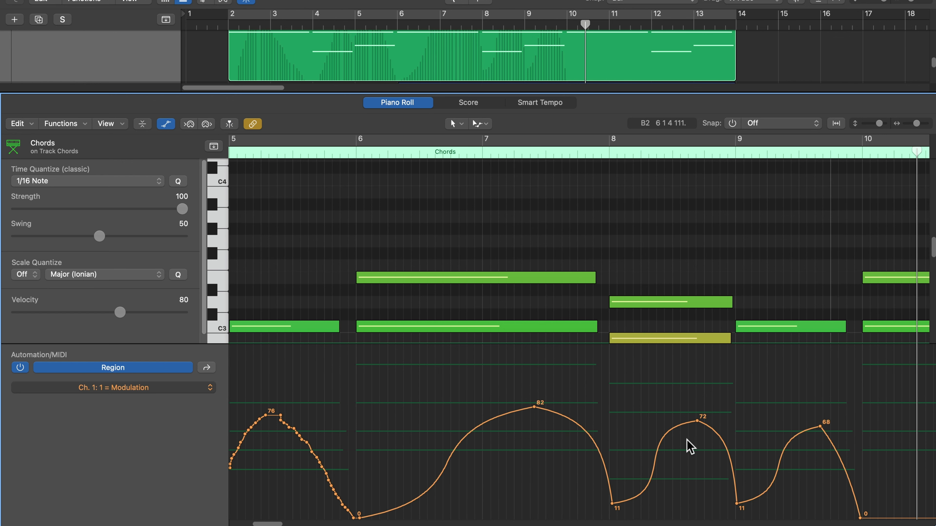
{"action": "left_click", "coordinate": [697, 422]}
{"action": "left_click_drag", "start_coordinate": [697, 422], "coordinate": [697, 428]}
{"action": "left_click_drag", "start_coordinate": [820, 427], "coordinate": [820, 443]}
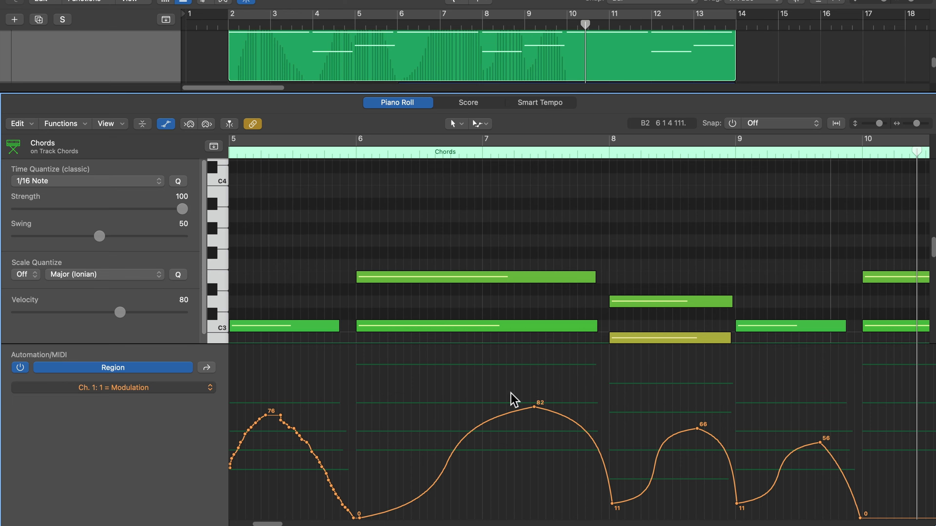
Try to copy the modulation curves of bars 6 to 10 into the empty stretch starting at bar 10.
{"action": "scroll", "coordinate": [585, 442], "scroll_direction": "right", "scroll_amount": 3}
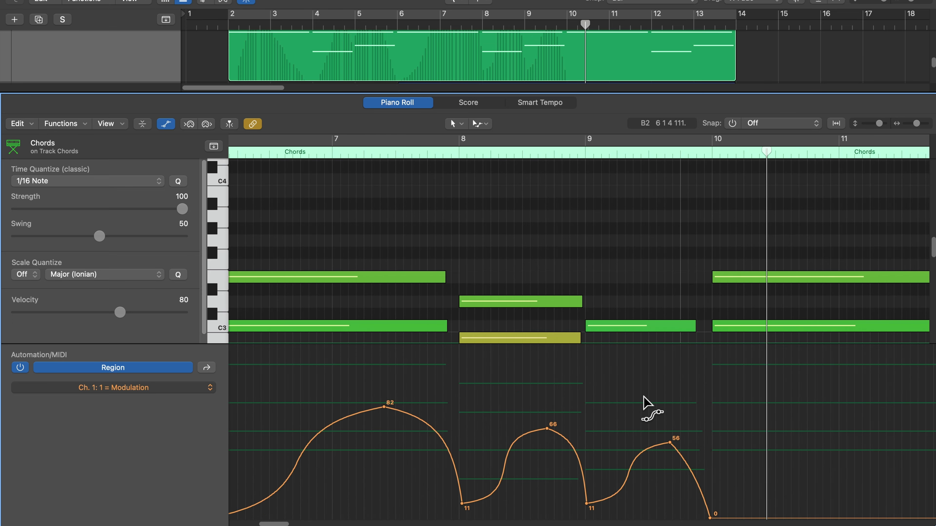
{"action": "scroll", "coordinate": [648, 403], "scroll_direction": "down", "scroll_amount": 5}
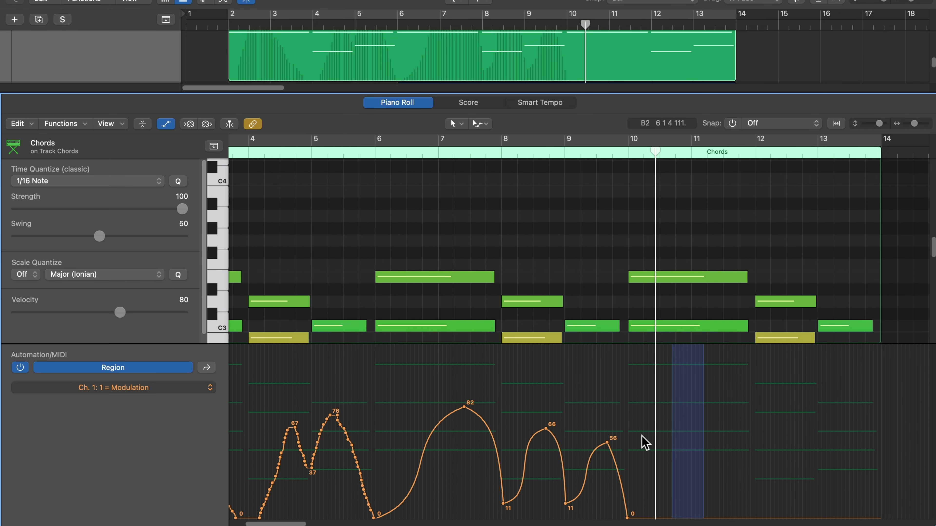
{"action": "left_click_drag", "start_coordinate": [643, 442], "coordinate": [381, 464]}
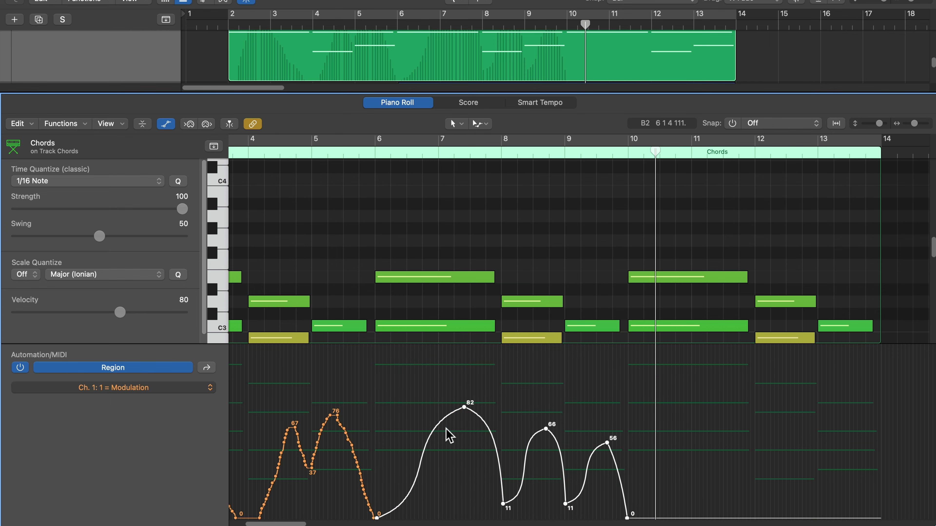
{"action": "left_click_drag", "start_coordinate": [446, 430], "coordinate": [456, 449]}
{"action": "left_click_drag", "start_coordinate": [474, 441], "coordinate": [441, 440]}
{"action": "left_click_drag", "start_coordinate": [421, 472], "coordinate": [674, 459]}
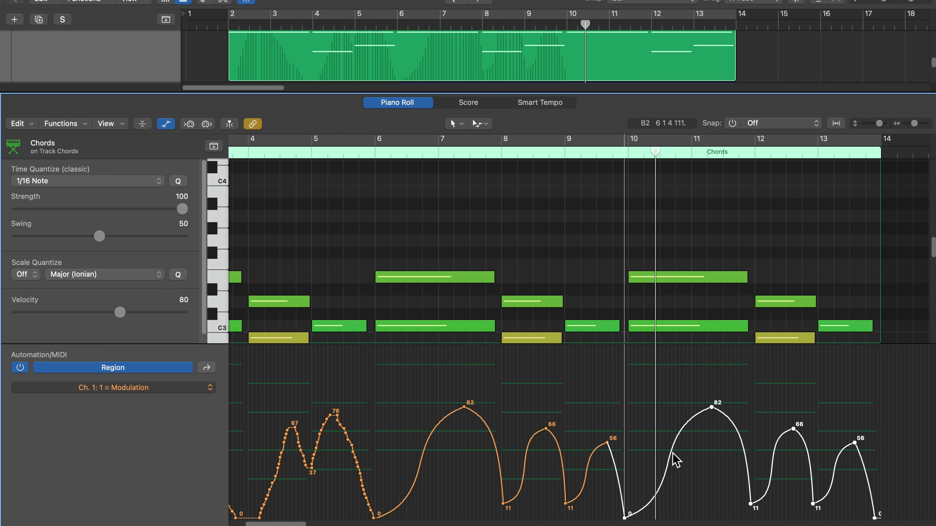
{"action": "key", "text": "super+z"}
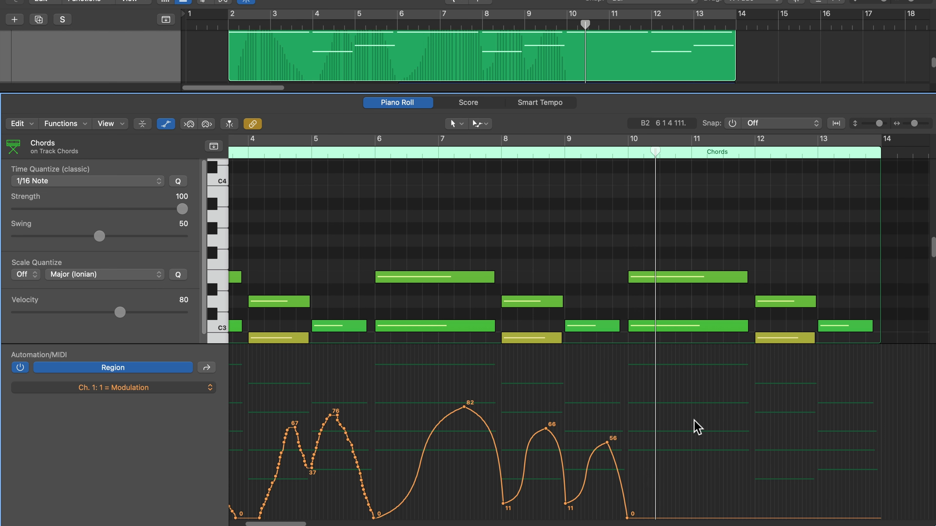
Select the modulation curves from bar 6 to bar 10 and copy them so the duplicate starts at bar 10.
{"action": "left_click", "coordinate": [486, 127]}
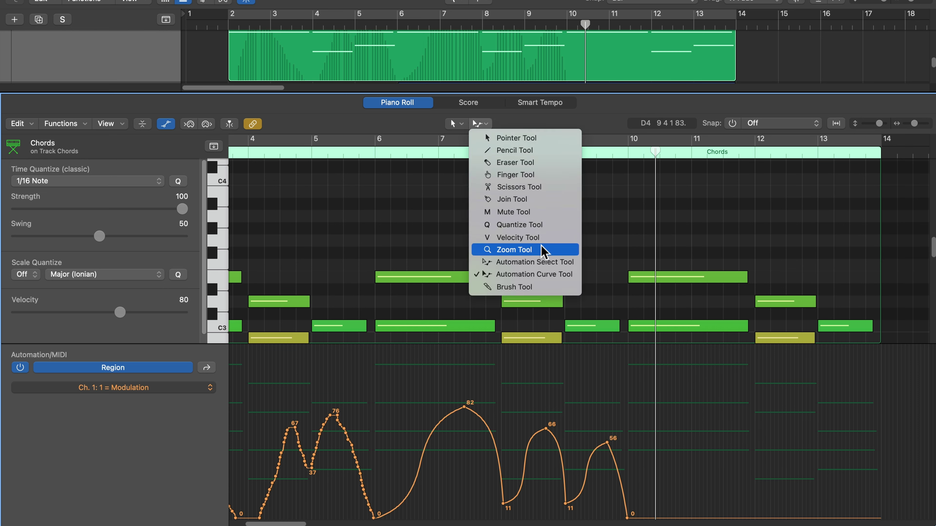
{"action": "left_click", "coordinate": [538, 273]}
{"action": "left_click_drag", "start_coordinate": [627, 369], "coordinate": [392, 519]}
{"action": "left_click_drag", "start_coordinate": [670, 385], "coordinate": [375, 520]}
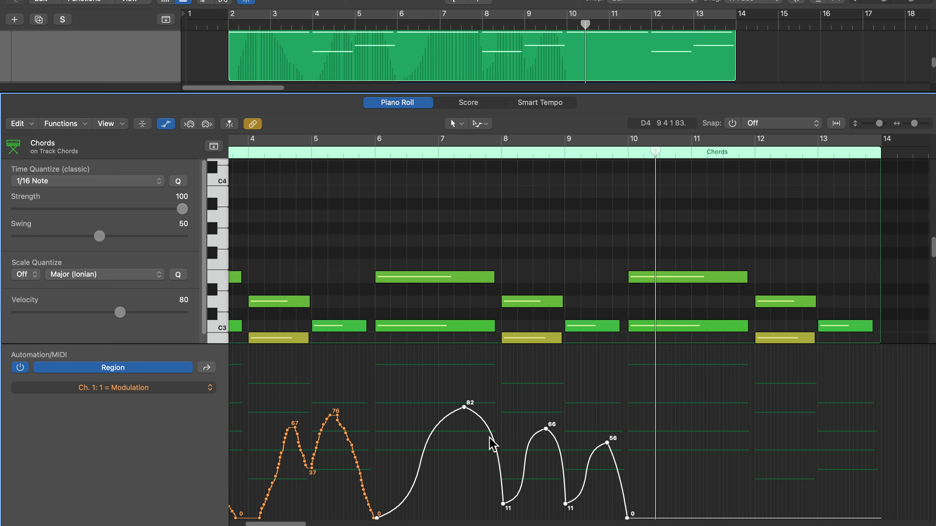
{"action": "left_click_drag", "start_coordinate": [496, 445], "coordinate": [749, 449]}
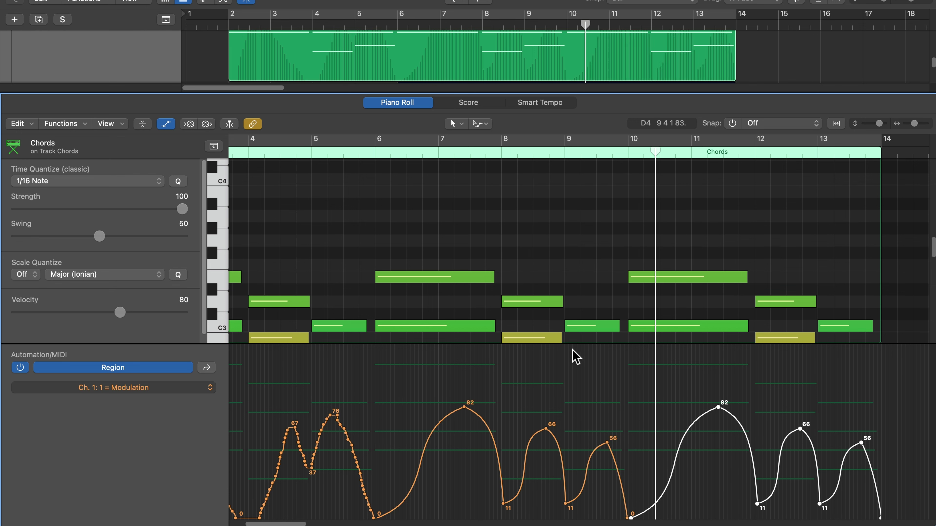
{"action": "left_click", "coordinate": [554, 395]}
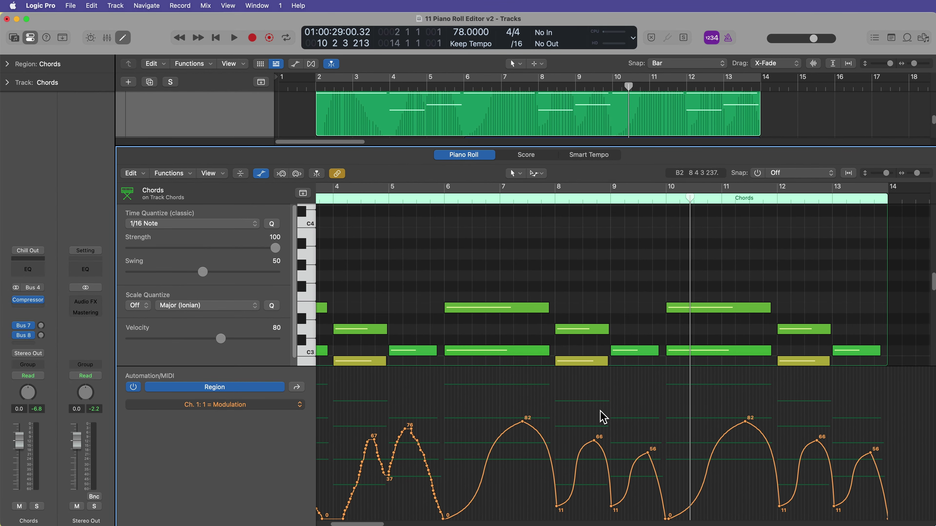
Close the Piano Roll to examine the automation tools offered in the Tracks area, and reopen the Chords region for editing.
{"action": "key", "text": "e"}
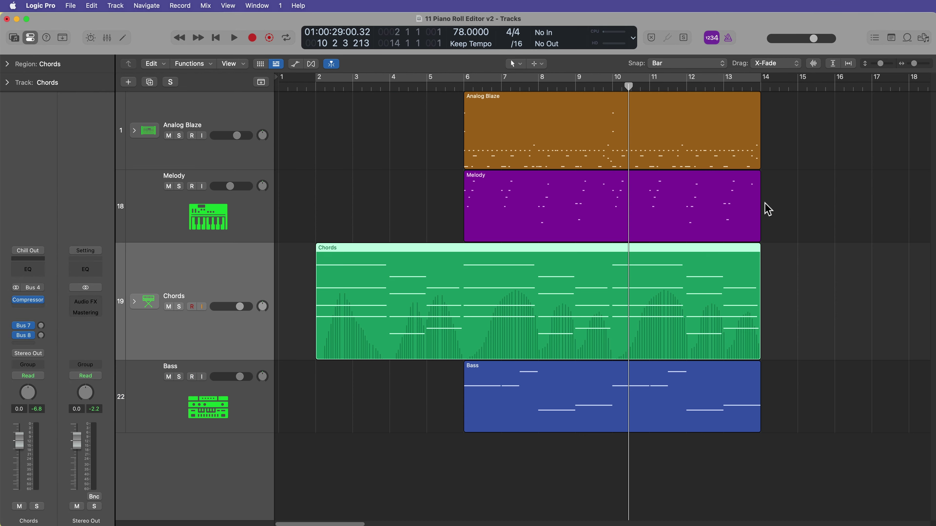
{"action": "left_click", "coordinate": [795, 192]}
{"action": "left_click", "coordinate": [537, 63]}
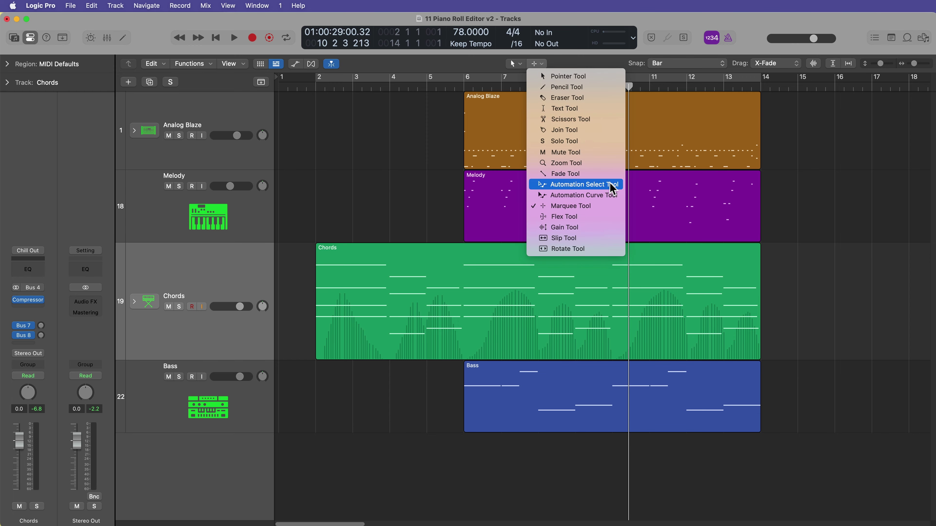
{"action": "left_click", "coordinate": [679, 300]}
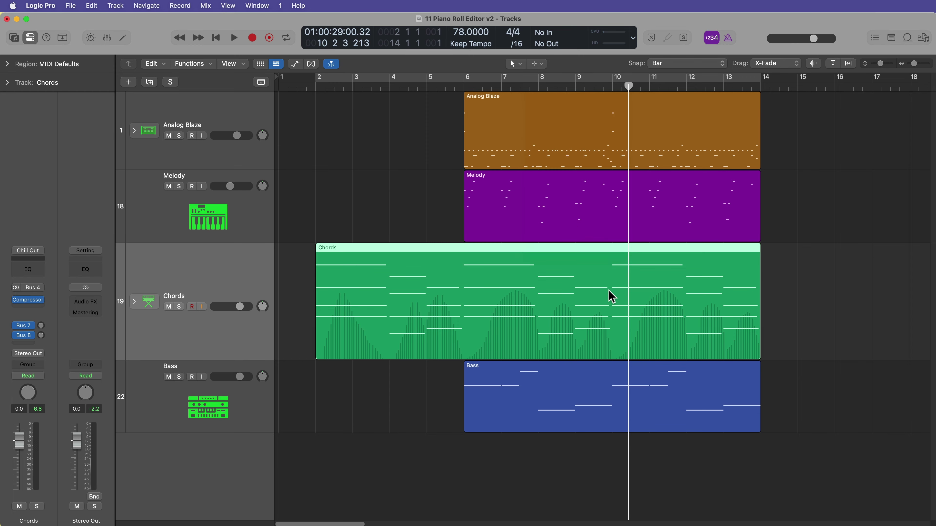
{"action": "double_click", "coordinate": [612, 296]}
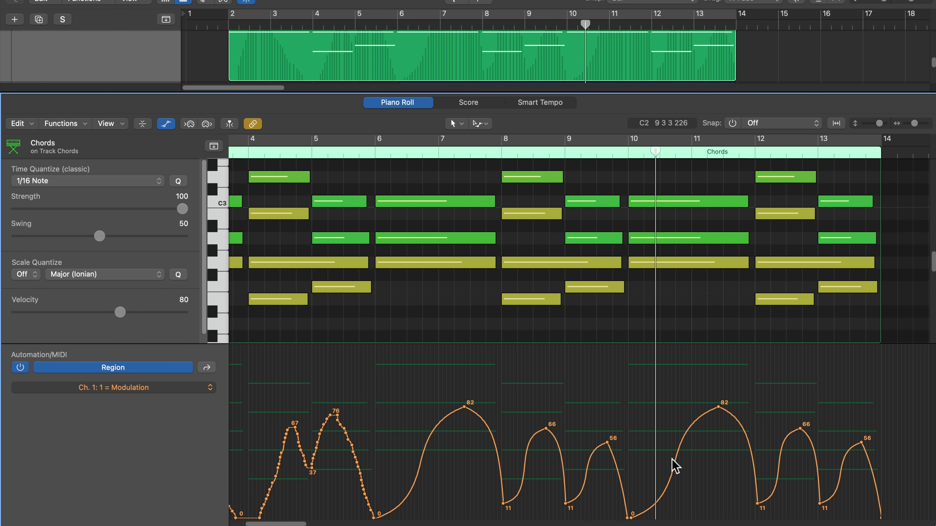
{"action": "scroll", "coordinate": [402, 398], "scroll_direction": "down", "scroll_amount": 1}
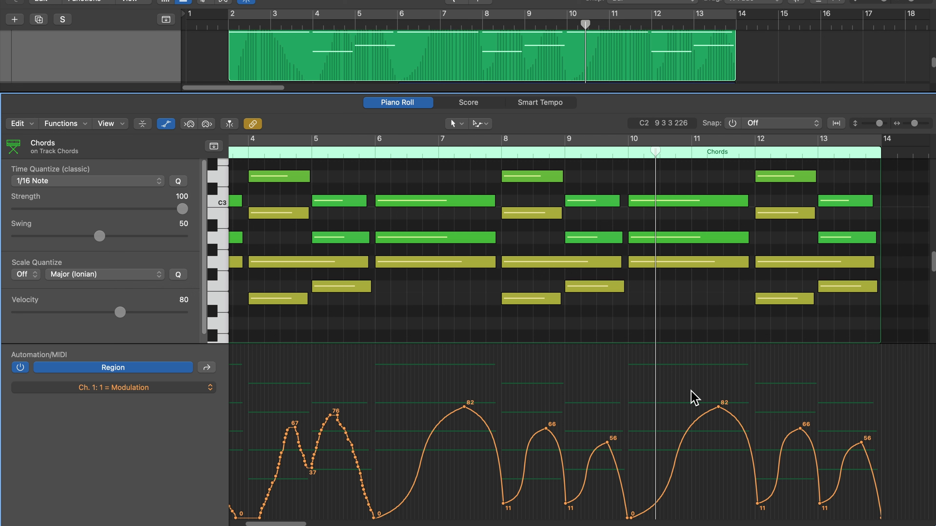
Delete all recorded modulation points between bar 2 and bar 6 of the Chords region.
{"action": "left_click", "coordinate": [454, 124]}
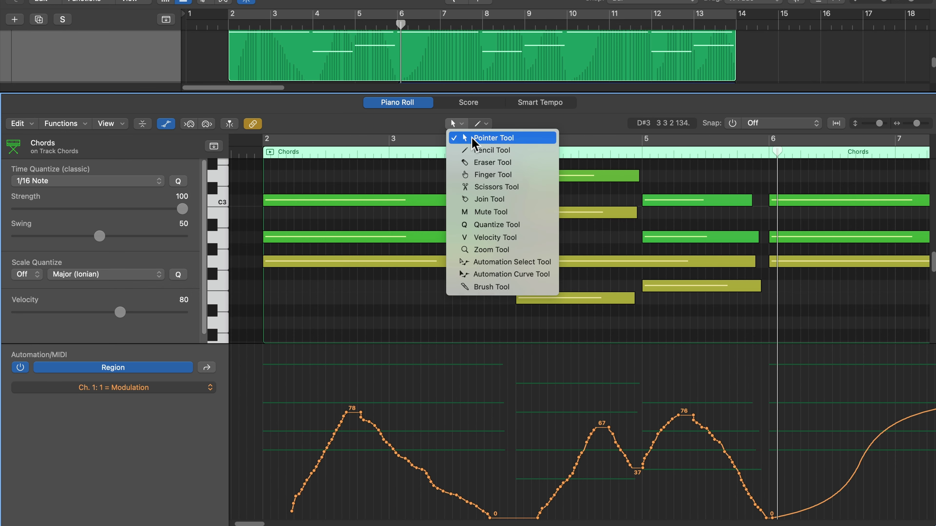
{"action": "left_click", "coordinate": [447, 359]}
{"action": "left_click_drag", "start_coordinate": [254, 403], "coordinate": [776, 517]}
{"action": "key", "text": "Delete"}
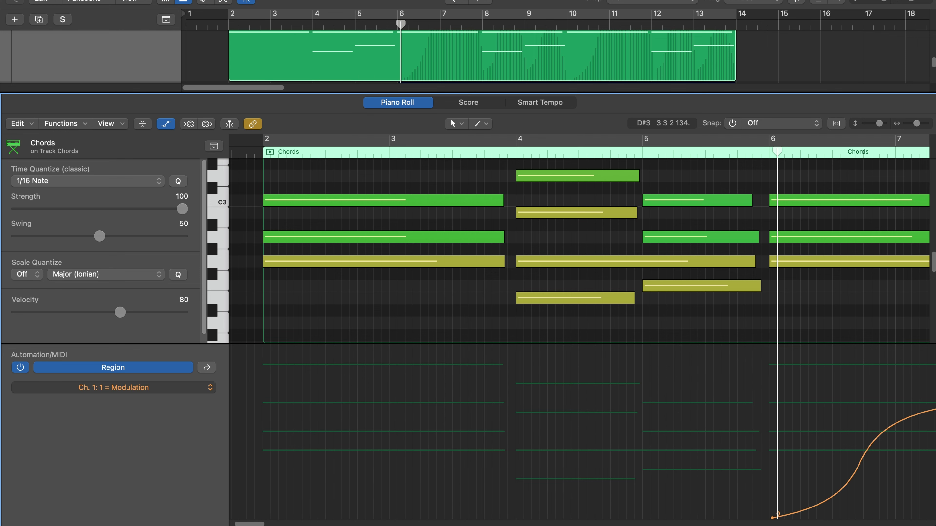
Draw a freehand modulation curve with the Pencil Tool from bar 2 to bar 6, peaking at 94, 88 and 70 with dips to 27 and 41.
{"action": "left_click", "coordinate": [481, 124]}
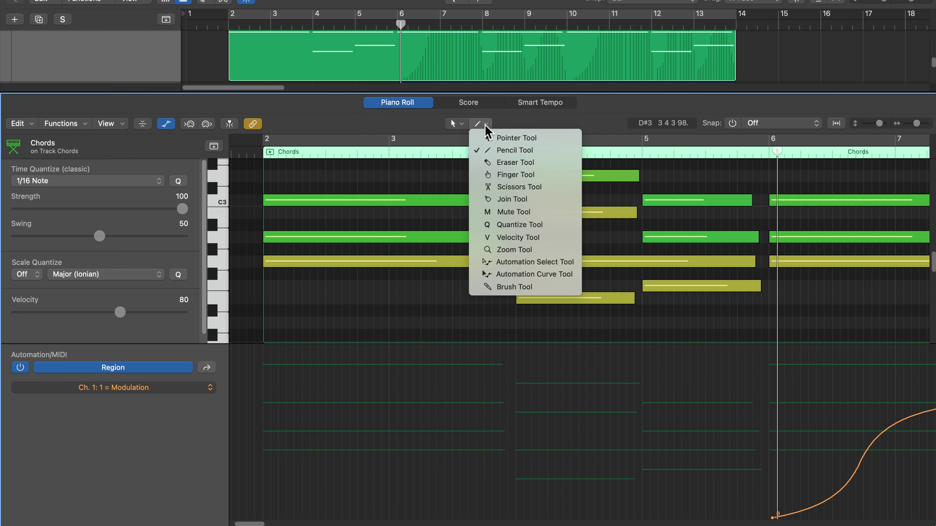
{"action": "left_click", "coordinate": [542, 150]}
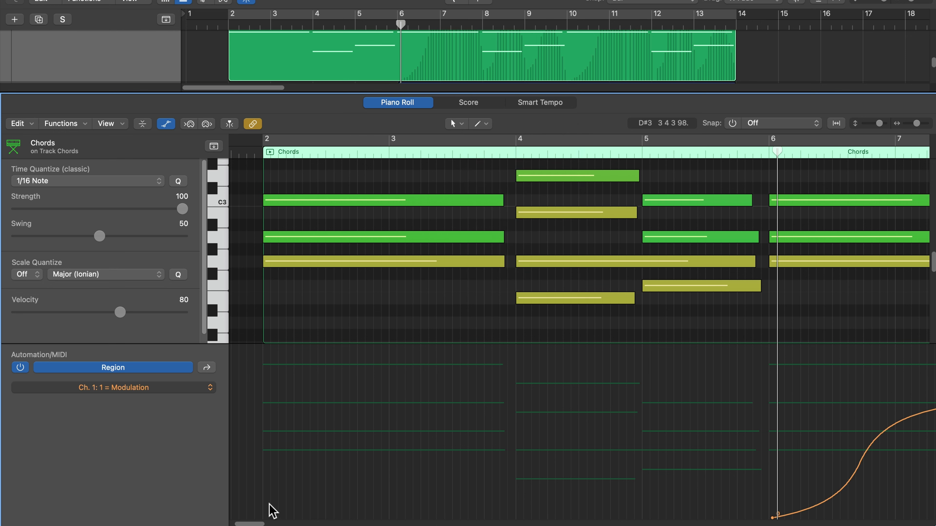
{"action": "mouse_move", "coordinate": [274, 513]}
{"action": "left_mouse_down"}
{"action": "mouse_move", "coordinate": [323, 437]}
{"action": "mouse_move", "coordinate": [379, 390]}
{"action": "mouse_move", "coordinate": [475, 482]}
{"action": "mouse_move", "coordinate": [558, 409]}
{"action": "mouse_move", "coordinate": [631, 420]}
{"action": "mouse_move", "coordinate": [655, 462]}
{"action": "mouse_move", "coordinate": [709, 425]}
{"action": "mouse_move", "coordinate": [744, 450]}
{"action": "mouse_move", "coordinate": [782, 519]}
{"action": "left_mouse_up"}
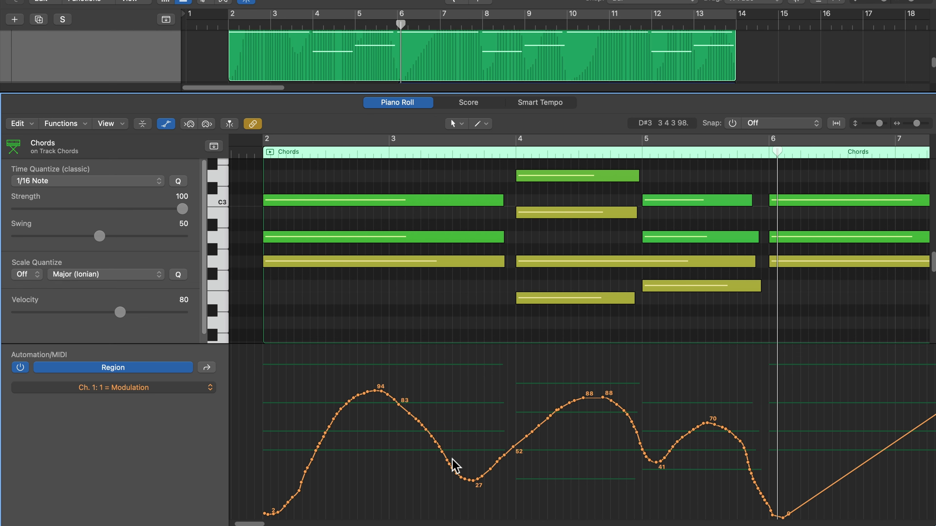
{"action": "key", "text": "z"}
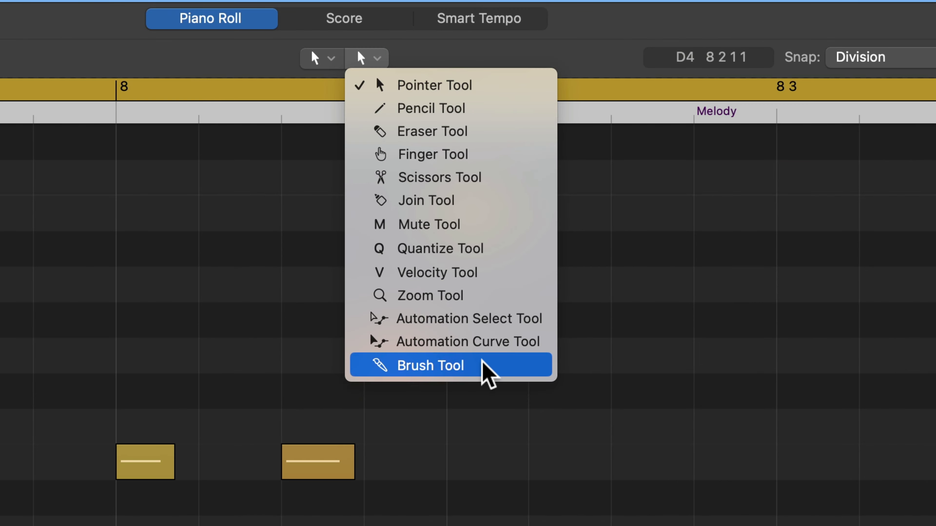
Choose the Brush Tool as the secondary tool in the Melody region's Piano Roll.
{"action": "left_click", "coordinate": [482, 365]}
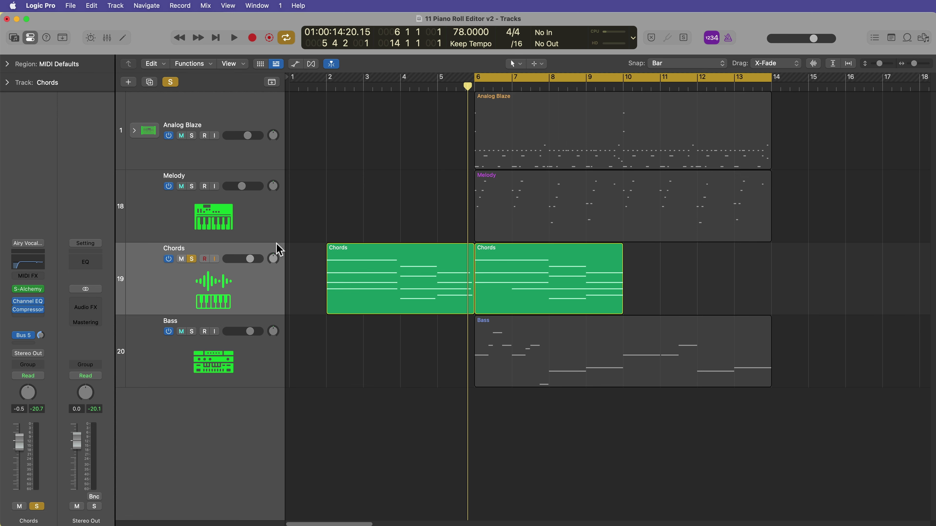
Select the Analog Blaze track and solo it in place of the Chords track.
{"action": "left_click", "coordinate": [190, 259]}
{"action": "left_click", "coordinate": [525, 149]}
{"action": "key", "text": "s"}
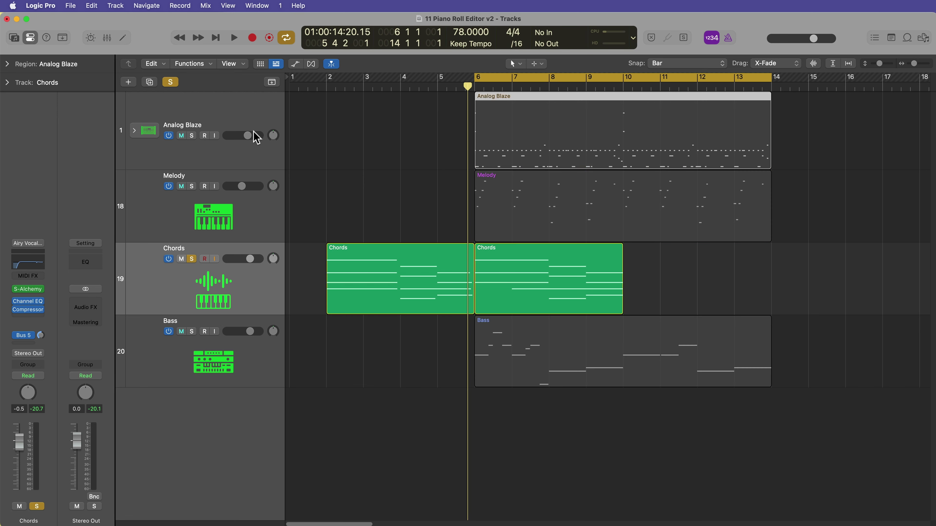
{"action": "left_click", "coordinate": [233, 110]}
{"action": "key", "text": "s"}
{"action": "left_click", "coordinate": [191, 258]}
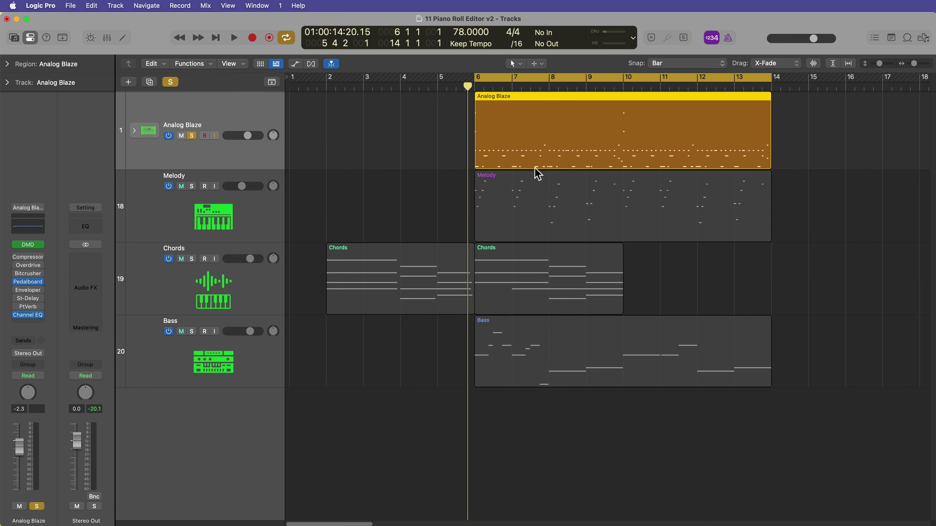
Open the Analog Blaze region in the Piano Roll and delete all of its Hi-Hat 1 notes.
{"action": "double_click", "coordinate": [571, 149]}
{"action": "key", "text": "super+Left"}
{"action": "key", "text": "super+Left"}
{"action": "key", "text": "super+Left"}
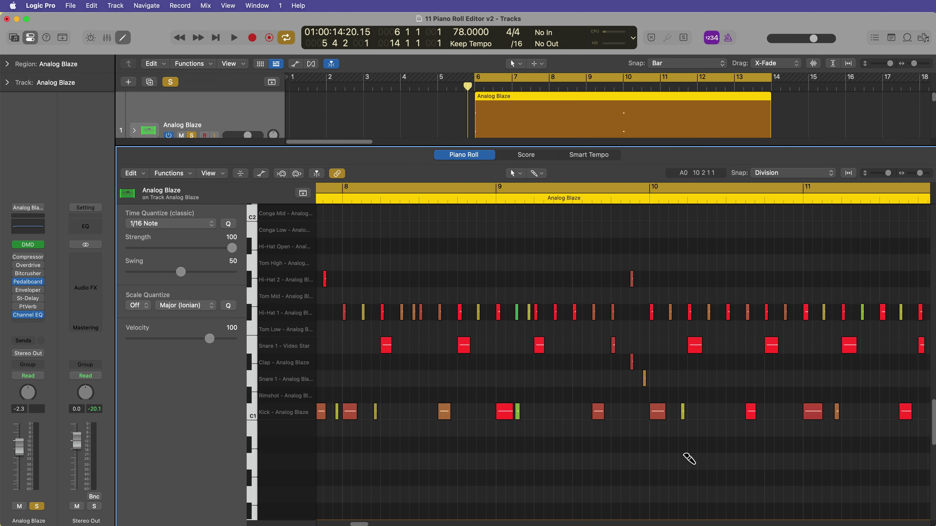
{"action": "scroll", "coordinate": [688, 460], "scroll_direction": "left", "scroll_amount": 5}
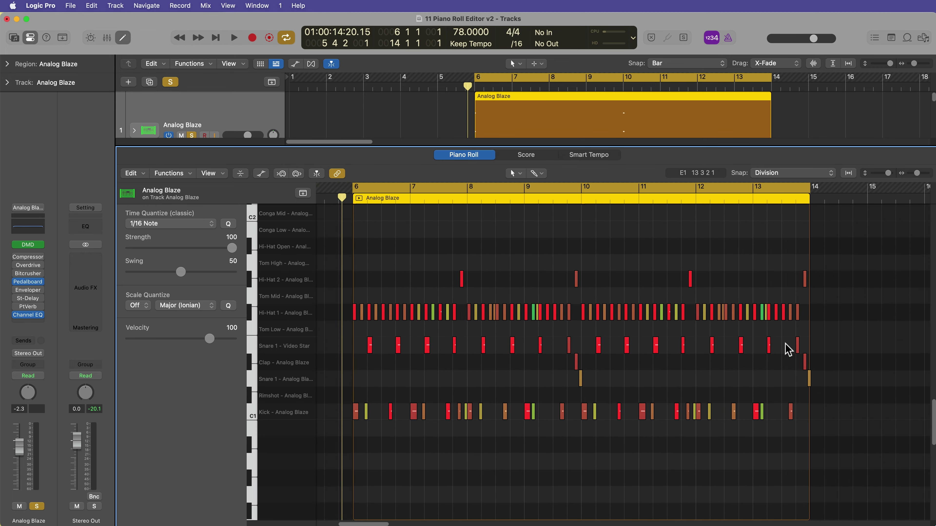
{"action": "left_click_drag", "start_coordinate": [830, 318], "coordinate": [345, 323]}
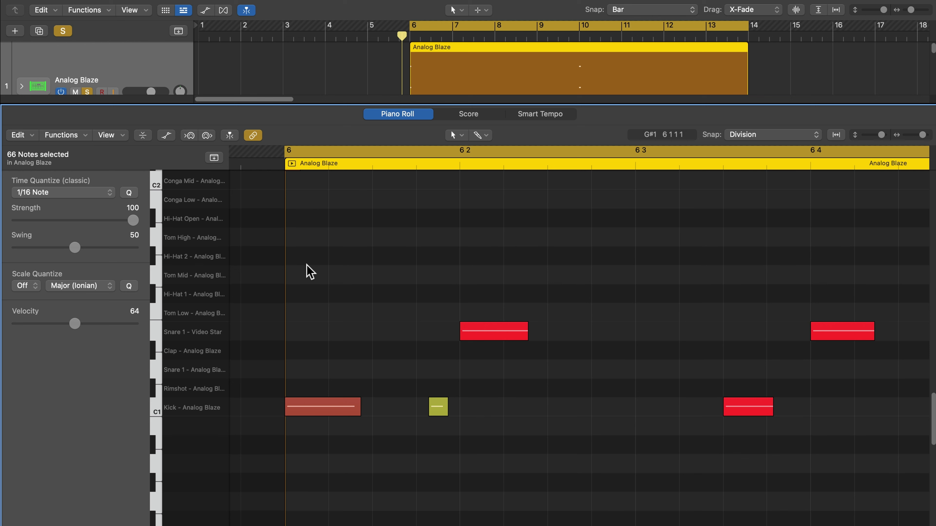
Try painting a run of 1/16 Tom Mid notes from the start of bar 6 with the Brush Tool.
{"action": "left_click_drag", "start_coordinate": [307, 274], "coordinate": [609, 275]}
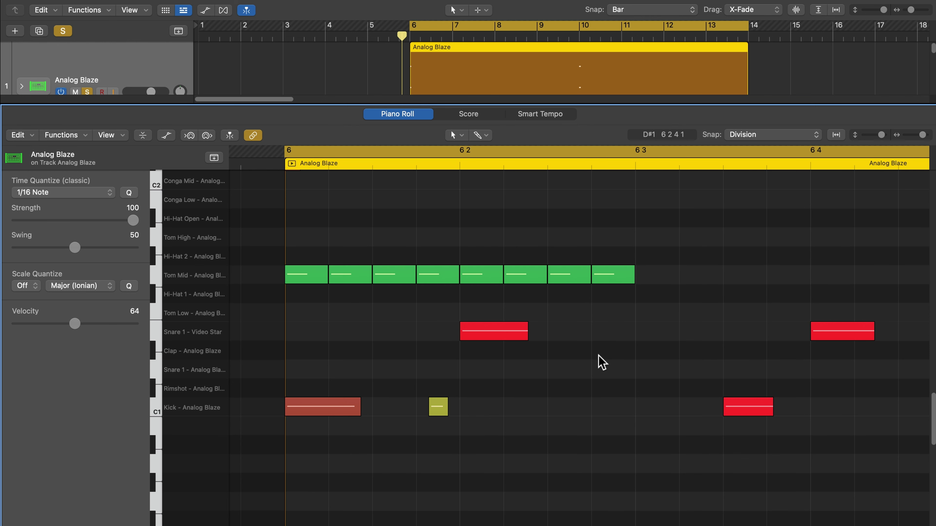
{"action": "left_click", "coordinate": [656, 278]}
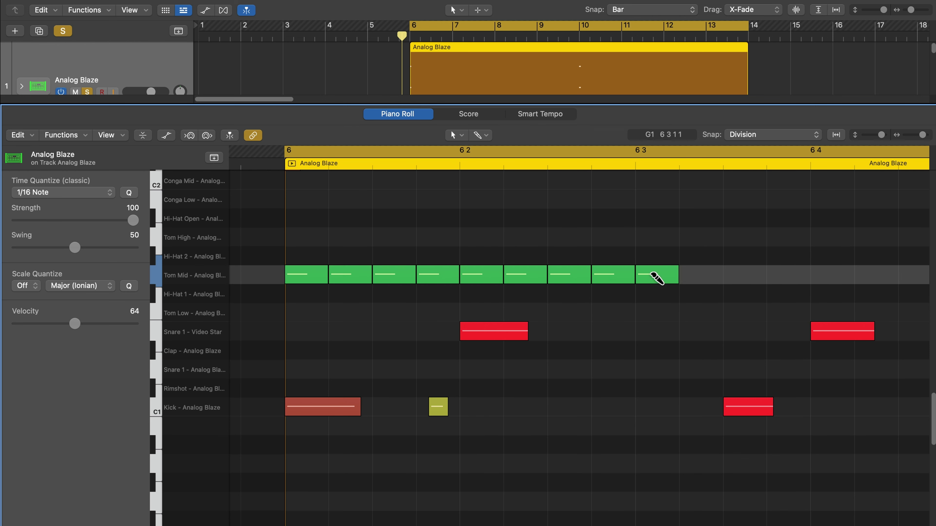
{"action": "left_click_drag", "start_coordinate": [656, 278], "coordinate": [792, 275]}
{"action": "key", "text": "super+z"}
{"action": "key", "text": "super+z"}
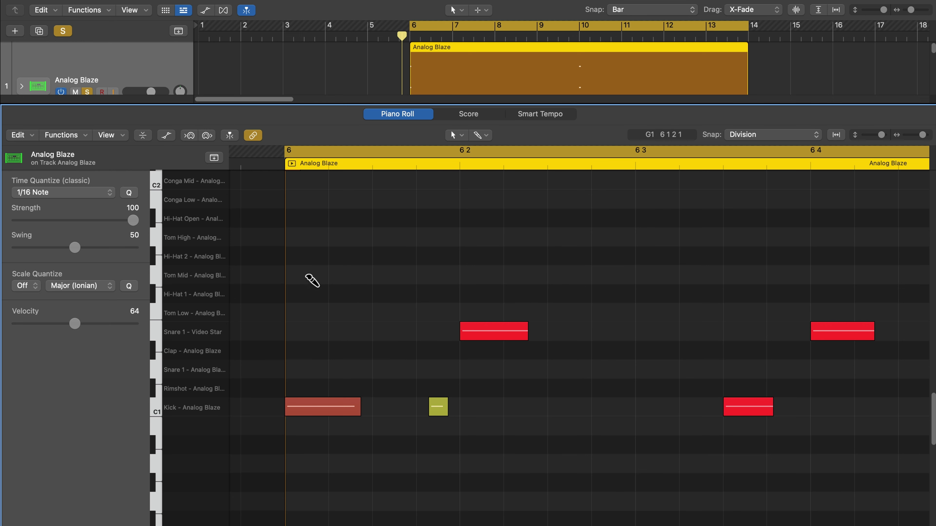
{"action": "mouse_move", "coordinate": [312, 281]}
{"action": "left_mouse_down"}
{"action": "mouse_move", "coordinate": [628, 275]}
{"action": "mouse_move", "coordinate": [318, 277]}
{"action": "mouse_move", "coordinate": [620, 276]}
{"action": "mouse_move", "coordinate": [320, 276]}
{"action": "mouse_move", "coordinate": [493, 267]}
{"action": "mouse_move", "coordinate": [626, 279]}
{"action": "mouse_move", "coordinate": [501, 267]}
{"action": "mouse_move", "coordinate": [464, 370]}
{"action": "left_mouse_up"}
Brush 1/16 notes along the Hi-Hat 1 row throughout bar 6 and set their velocity to 102.
{"action": "scroll", "coordinate": [464, 371], "scroll_direction": "down", "scroll_amount": 3}
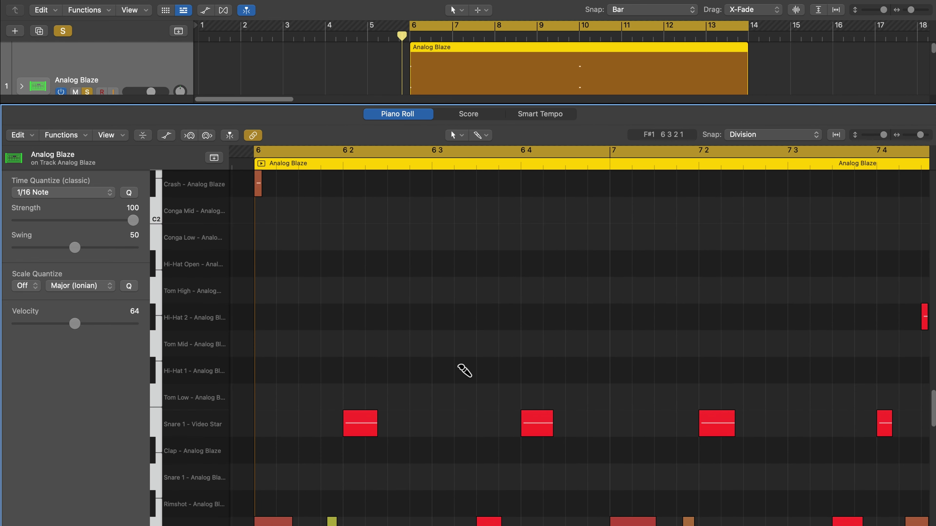
{"action": "scroll", "coordinate": [465, 370], "scroll_direction": "down", "scroll_amount": 2}
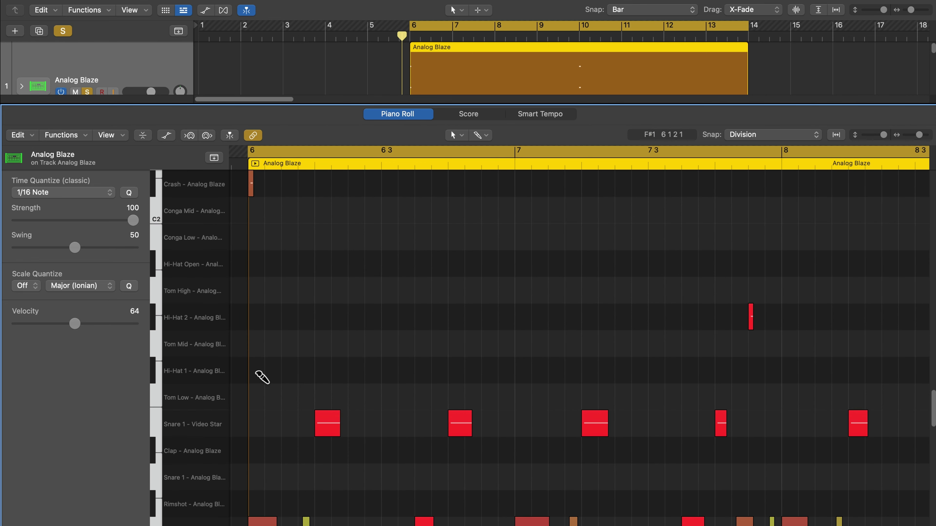
{"action": "left_click_drag", "start_coordinate": [262, 378], "coordinate": [511, 371]}
{"action": "left_click_drag", "start_coordinate": [540, 339], "coordinate": [246, 367]}
{"action": "left_click_drag", "start_coordinate": [79, 325], "coordinate": [109, 336]}
{"action": "left_click", "coordinate": [414, 303]}
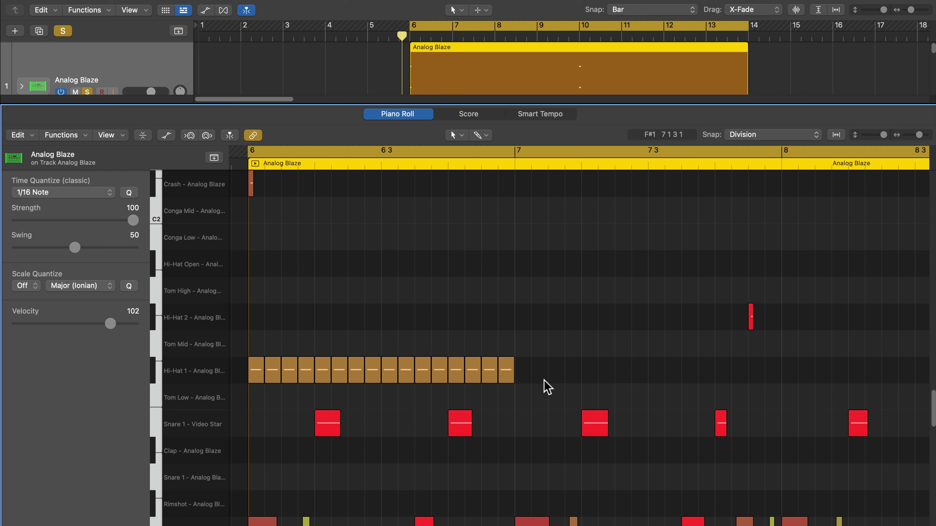
Clear the Hi-Hat 1 row, brush a fresh run of 1/16 notes across bars 6 and 7, and play it back.
{"action": "mouse_move", "coordinate": [527, 379]}
{"action": "left_mouse_down"}
{"action": "mouse_move", "coordinate": [777, 372]}
{"action": "mouse_move", "coordinate": [262, 373]}
{"action": "left_mouse_up"}
{"action": "key", "text": "Delete"}
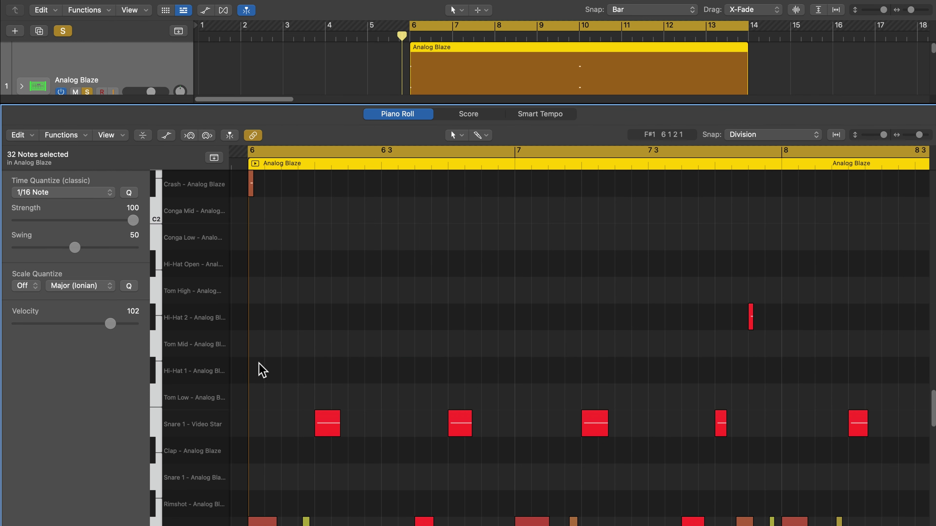
{"action": "left_click", "coordinate": [50, 191]}
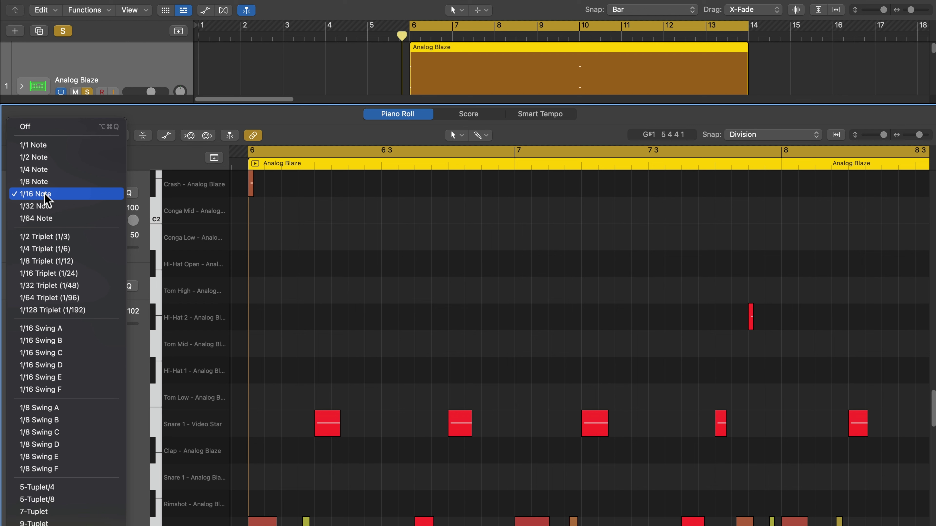
{"action": "left_click", "coordinate": [45, 196]}
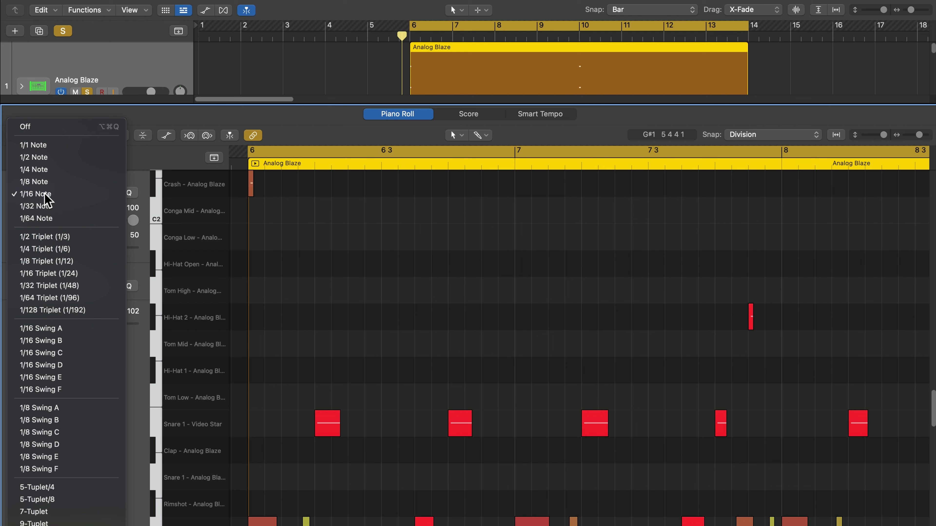
{"action": "left_click_drag", "start_coordinate": [253, 370], "coordinate": [772, 371]}
{"action": "key", "text": "space"}
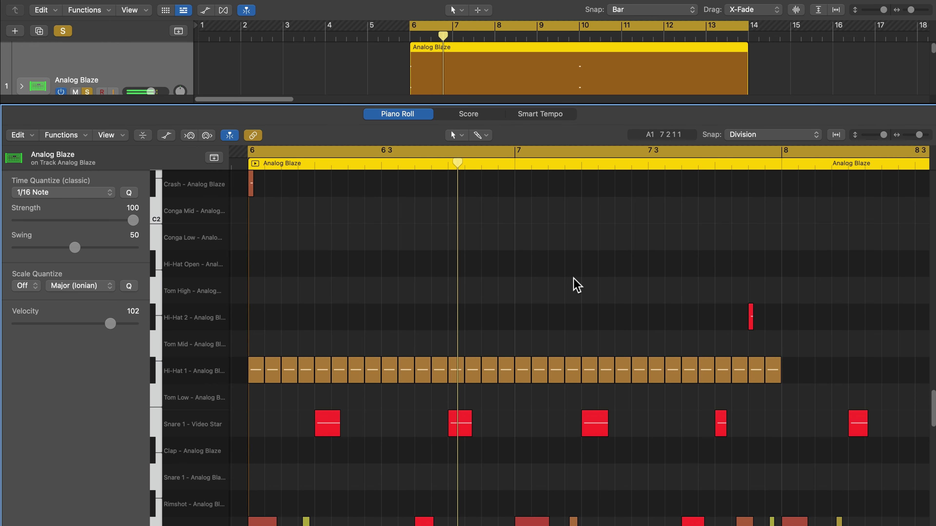
Quantize all notes of the Analog Blaze region to 1/16 Note and play the pattern back.
{"action": "key", "text": "super+a"}
{"action": "key", "text": "space"}
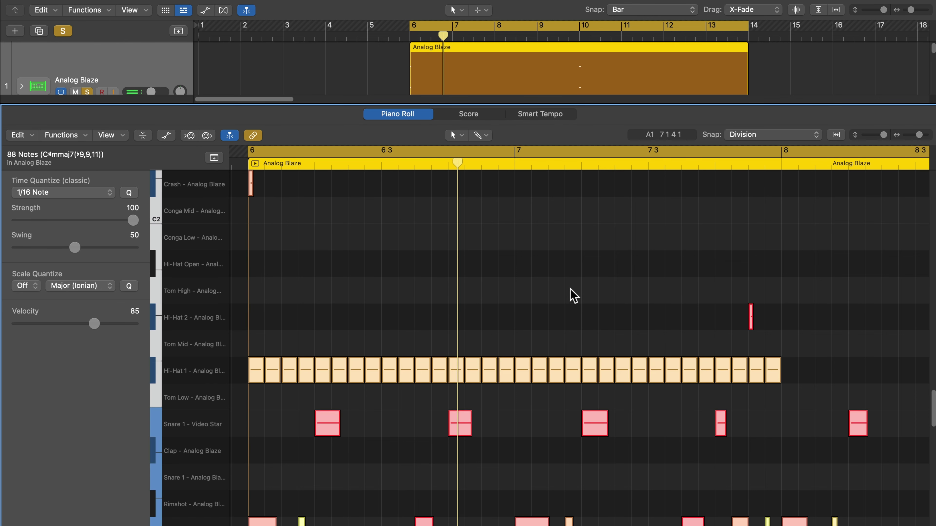
{"action": "left_click", "coordinate": [564, 293]}
{"action": "key", "text": "space"}
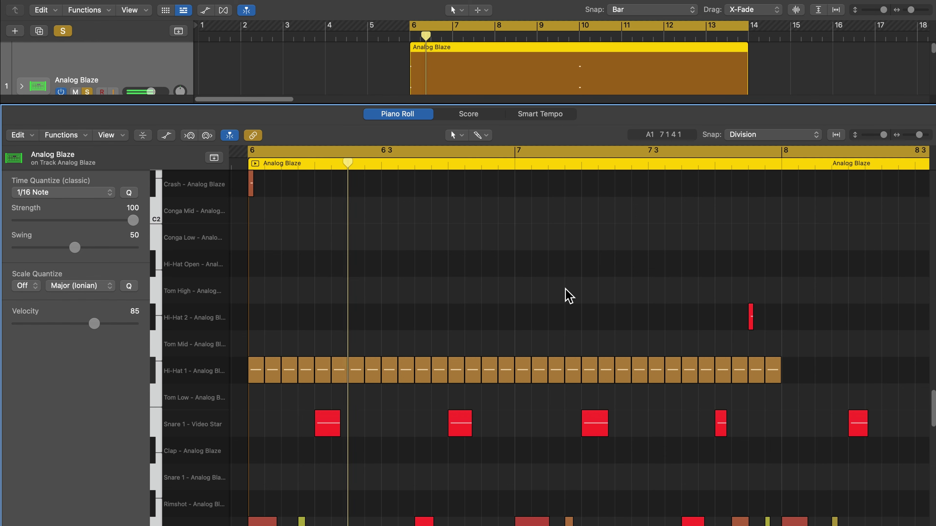
{"action": "scroll", "coordinate": [569, 294], "scroll_direction": "down", "scroll_amount": 3}
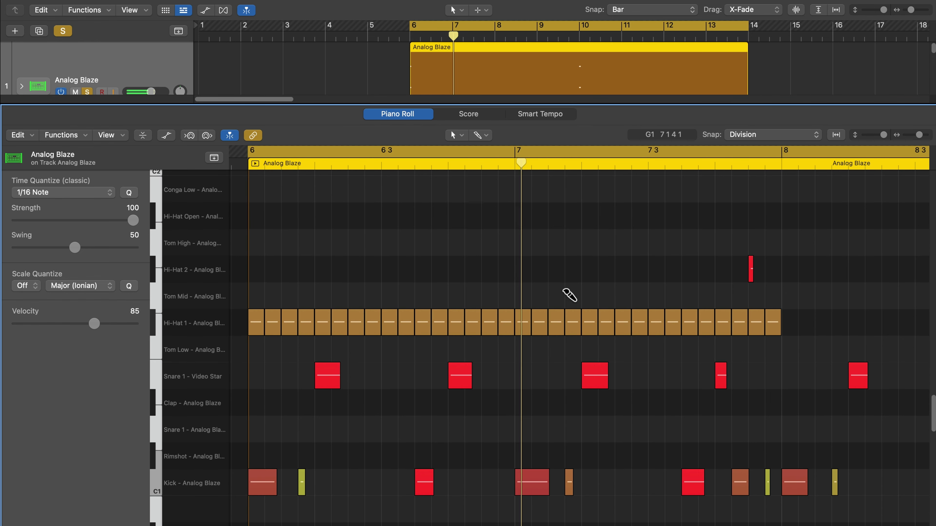
{"action": "key", "text": "super+Up"}
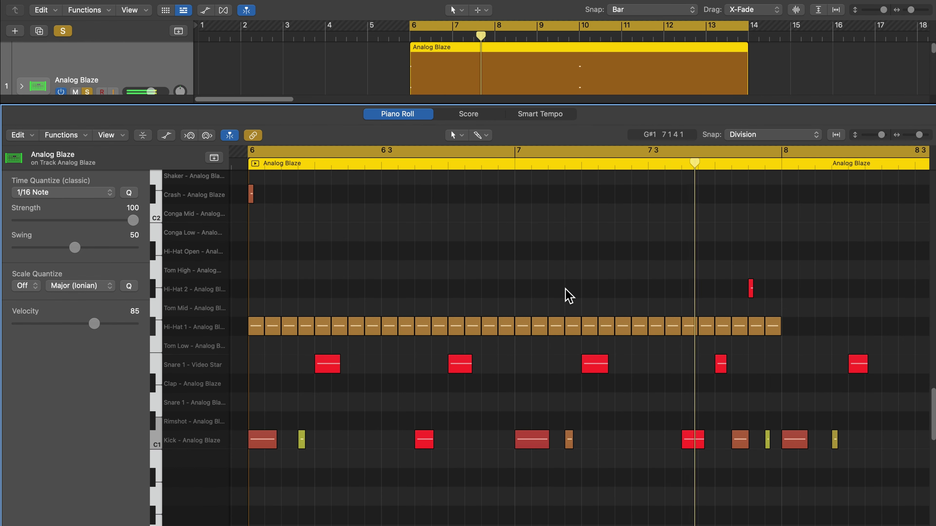
Replace the 1/16 Hi-Hat 1 notes with brushed 1/8 notes across bars 6 and 7 and play them back.
{"action": "left_click", "coordinate": [255, 326]}
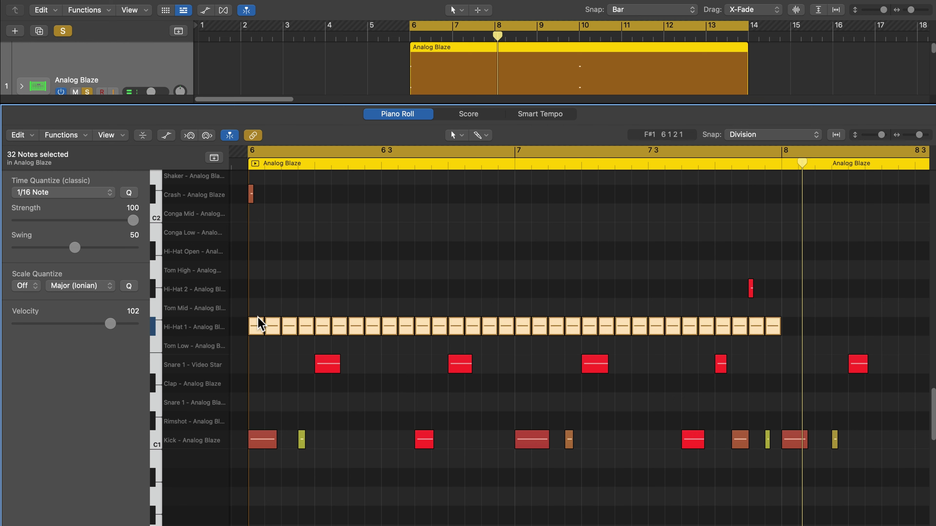
{"action": "key", "text": "Delete"}
{"action": "left_click", "coordinate": [94, 192]}
{"action": "left_click", "coordinate": [88, 181]}
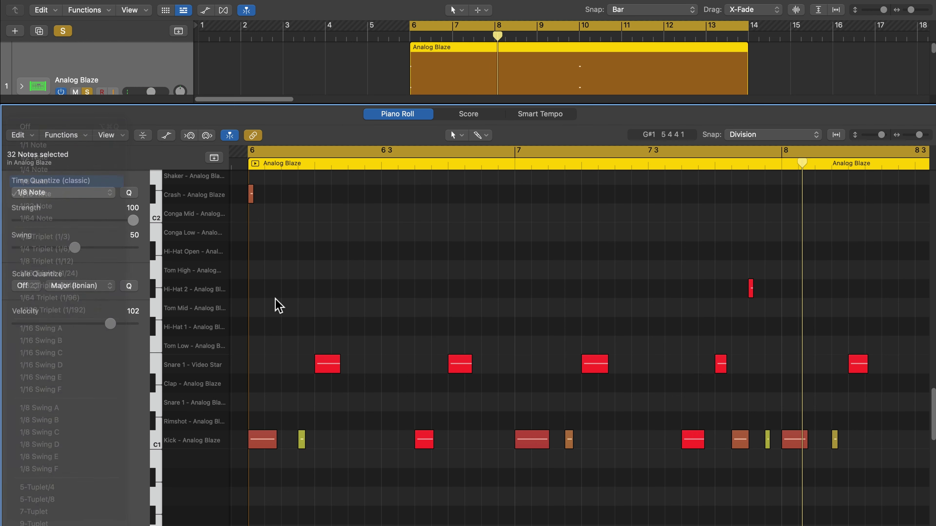
{"action": "left_click_drag", "start_coordinate": [258, 328], "coordinate": [772, 331]}
{"action": "key", "text": "space"}
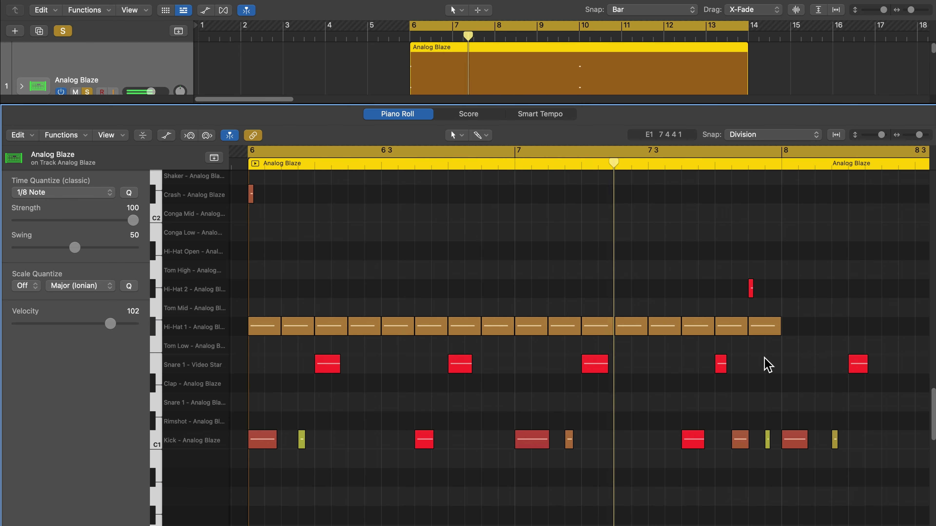
Replace the 1/8 Hi-Hat 1 notes with brushed 1/4 notes across bars 6 and 7 at velocity 99.
{"action": "key", "text": "Delete"}
{"action": "left_click", "coordinate": [83, 192]}
{"action": "left_click", "coordinate": [84, 190]}
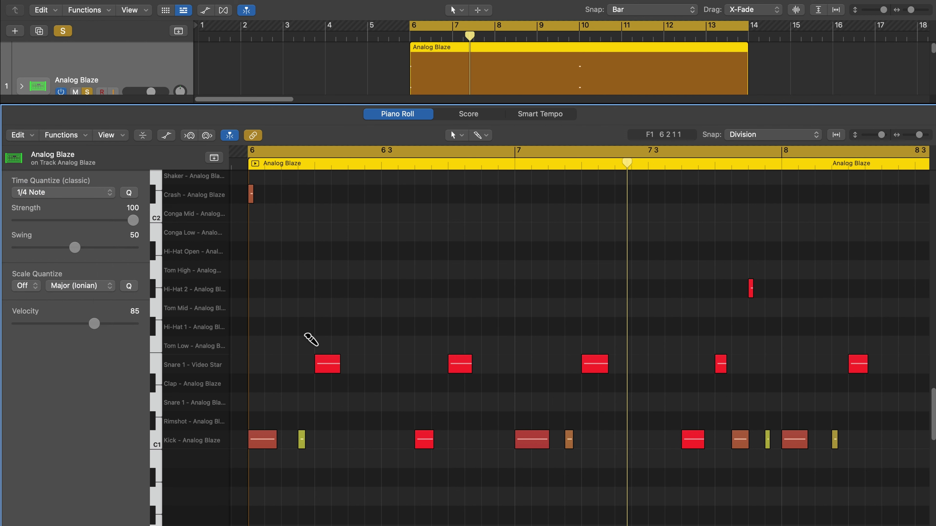
{"action": "mouse_move", "coordinate": [254, 327]}
{"action": "left_mouse_down"}
{"action": "mouse_move", "coordinate": [701, 331]}
{"action": "mouse_move", "coordinate": [748, 321]}
{"action": "left_mouse_up"}
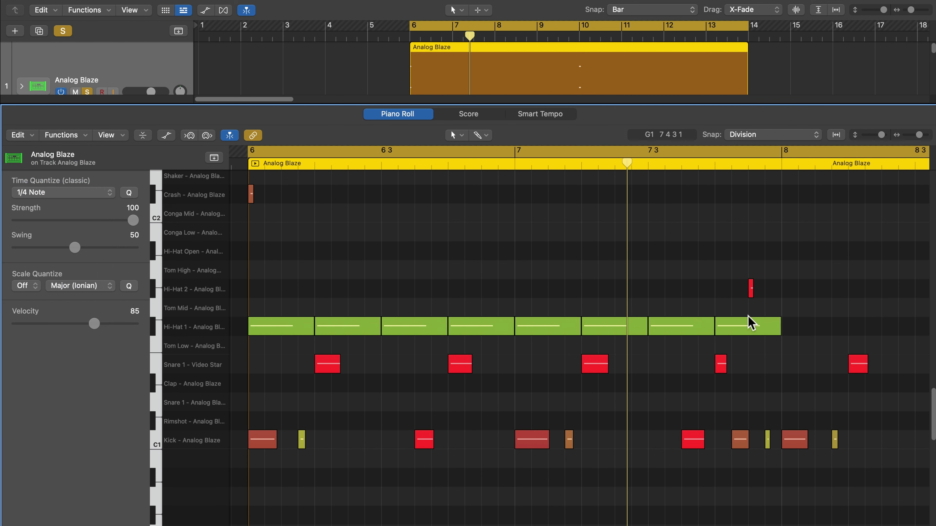
{"action": "left_click_drag", "start_coordinate": [805, 332], "coordinate": [312, 324]}
{"action": "left_click_drag", "start_coordinate": [95, 324], "coordinate": [109, 326]}
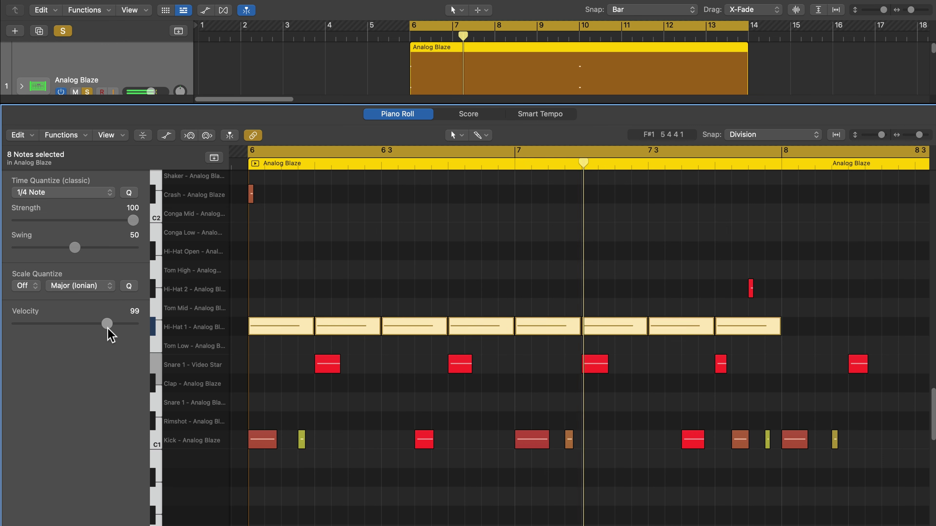
{"action": "left_click", "coordinate": [413, 251]}
Replace the 1/4 Hi-Hat 1 notes with brushed 1/16 Triplet (1/24) notes across bars 6 and 7 and play them back.
{"action": "left_click_drag", "start_coordinate": [819, 328], "coordinate": [289, 299]}
{"action": "left_click", "coordinate": [79, 192]}
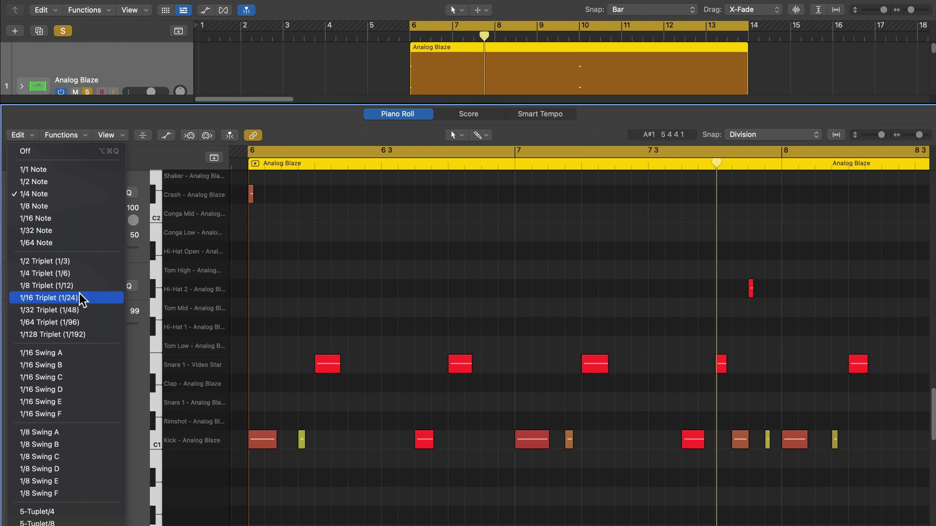
{"action": "left_click", "coordinate": [48, 298]}
{"action": "left_click", "coordinate": [299, 362]}
{"action": "left_click_drag", "start_coordinate": [254, 328], "coordinate": [777, 328]}
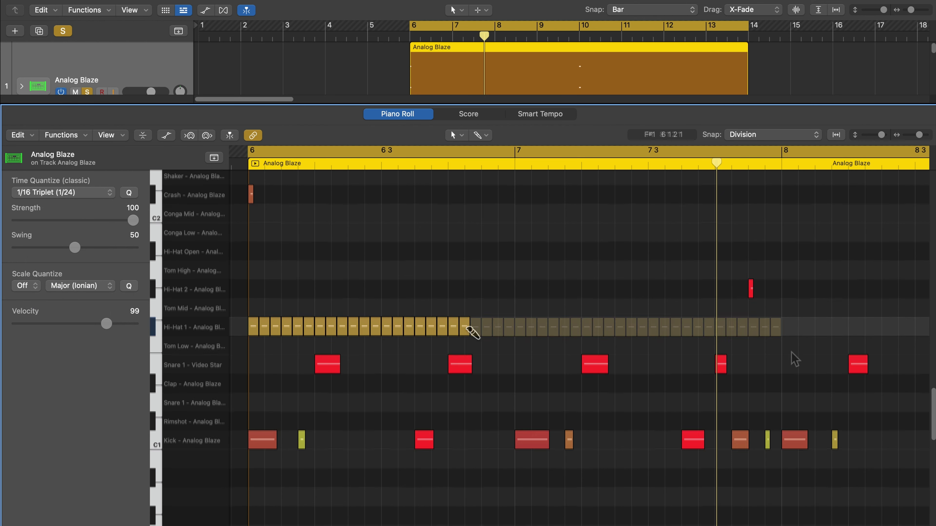
{"action": "key", "text": "space"}
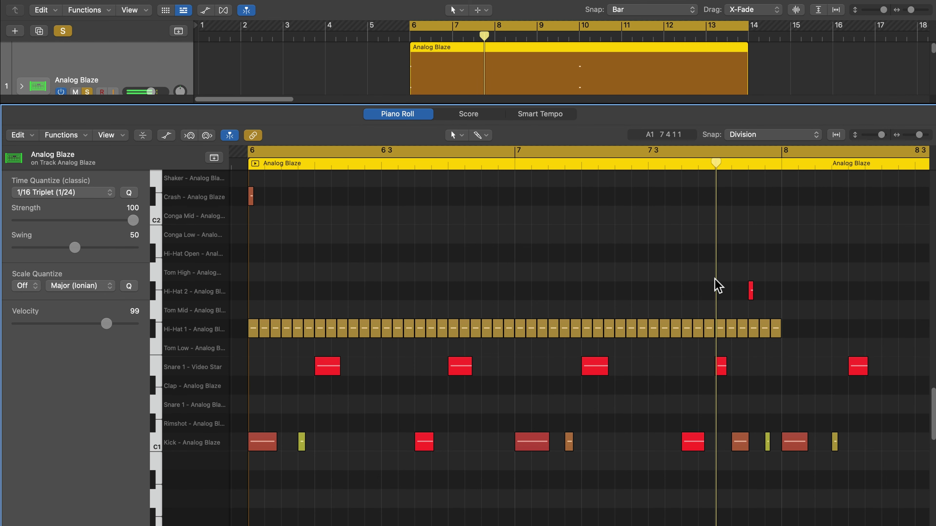
Delete the triplet Hi-Hat 1 notes and refill bars 6 and 7 of that row using the 1/16 Note division.
{"action": "key", "text": "space"}
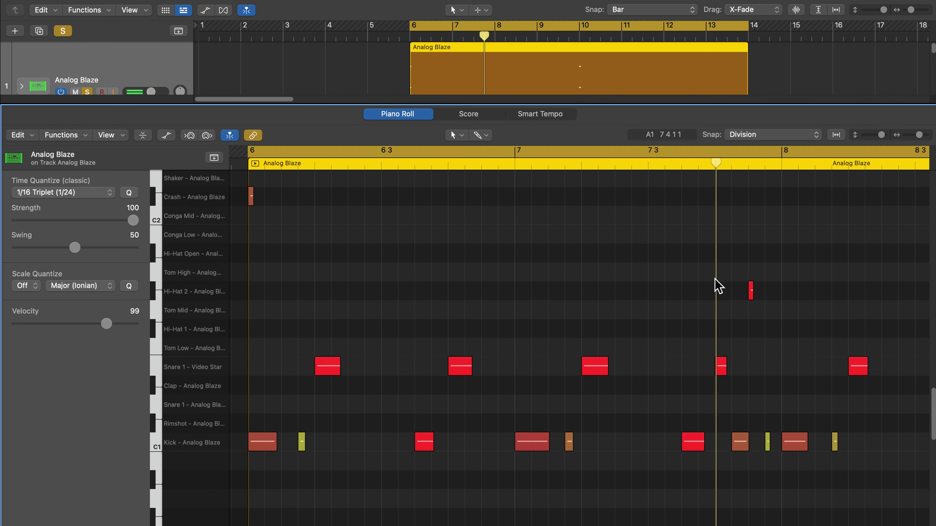
{"action": "left_click", "coordinate": [478, 135]}
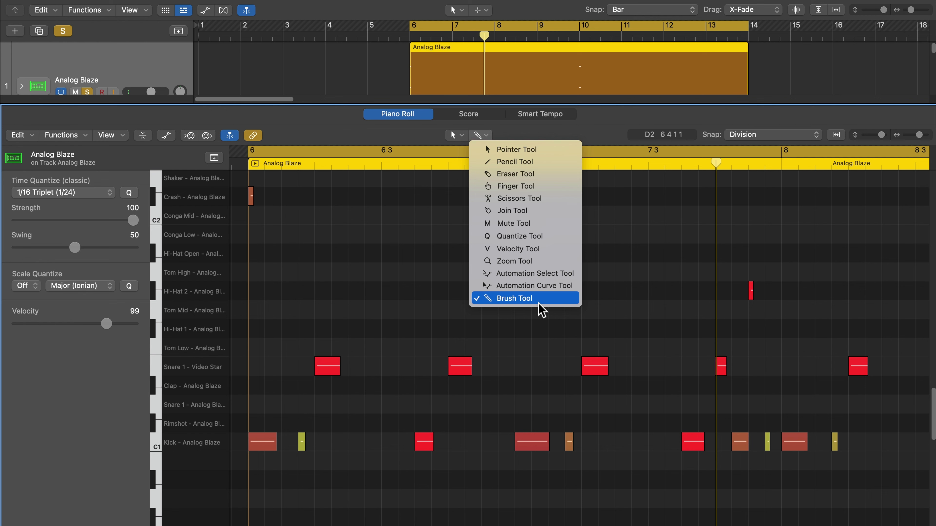
{"action": "left_click", "coordinate": [397, 278]}
{"action": "left_click", "coordinate": [89, 192]}
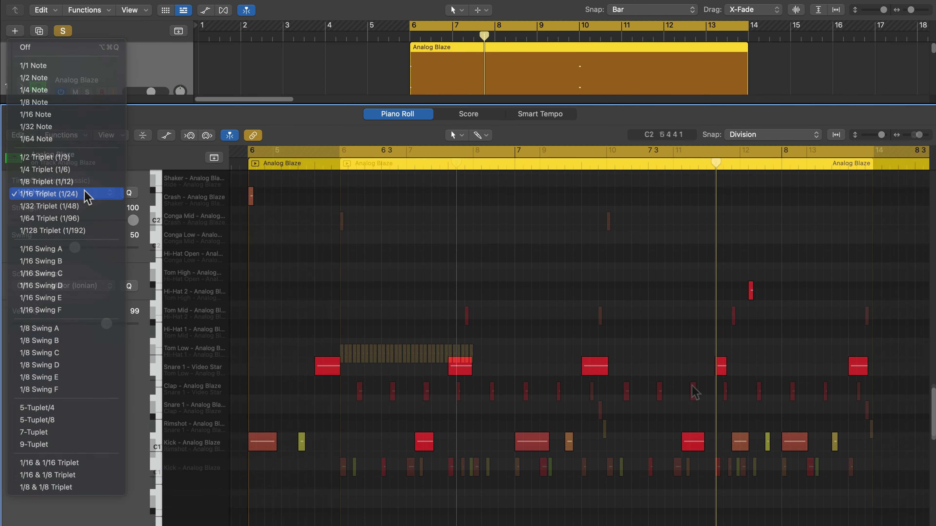
{"action": "left_click", "coordinate": [33, 111]}
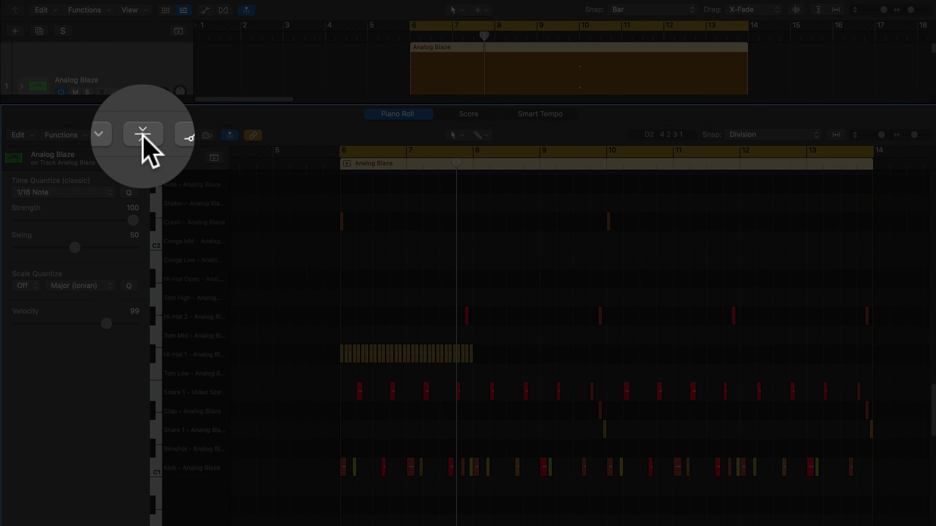
{"action": "left_click", "coordinate": [142, 135]}
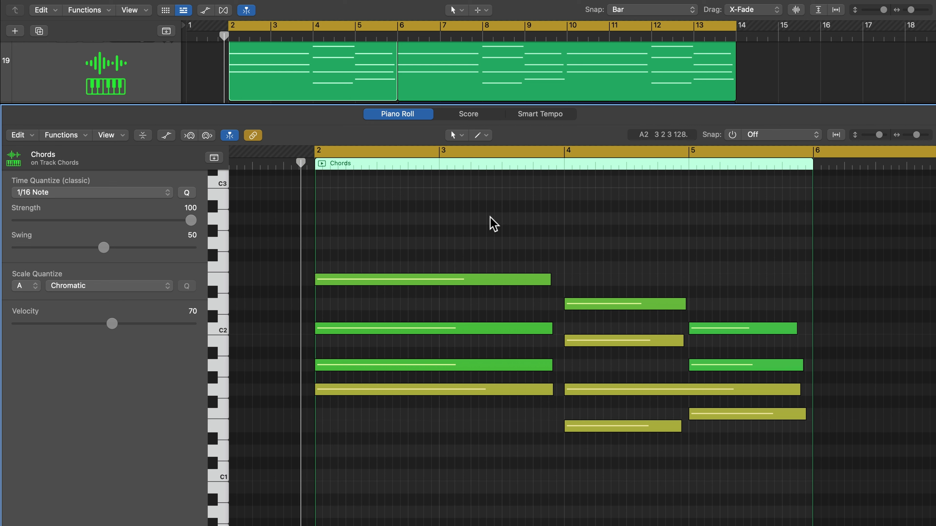
{"action": "left_click", "coordinate": [481, 135]}
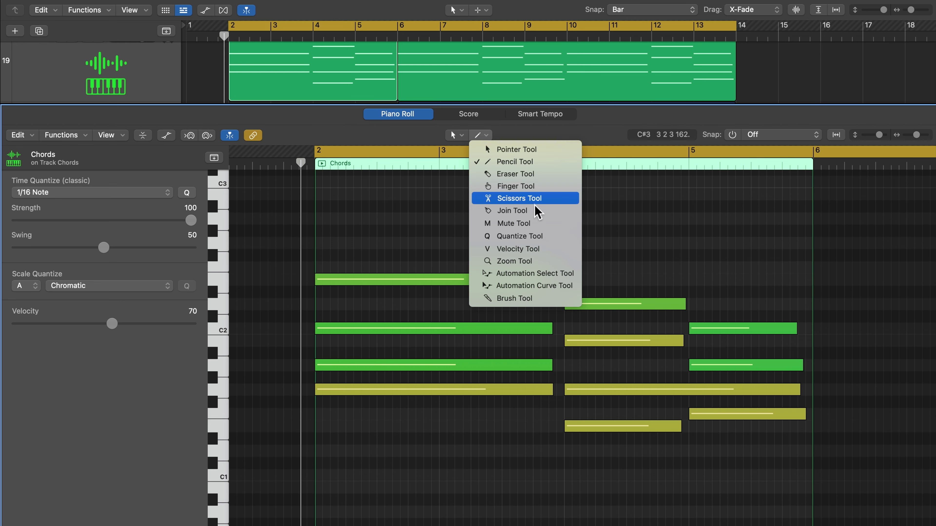
{"action": "left_click", "coordinate": [400, 216]}
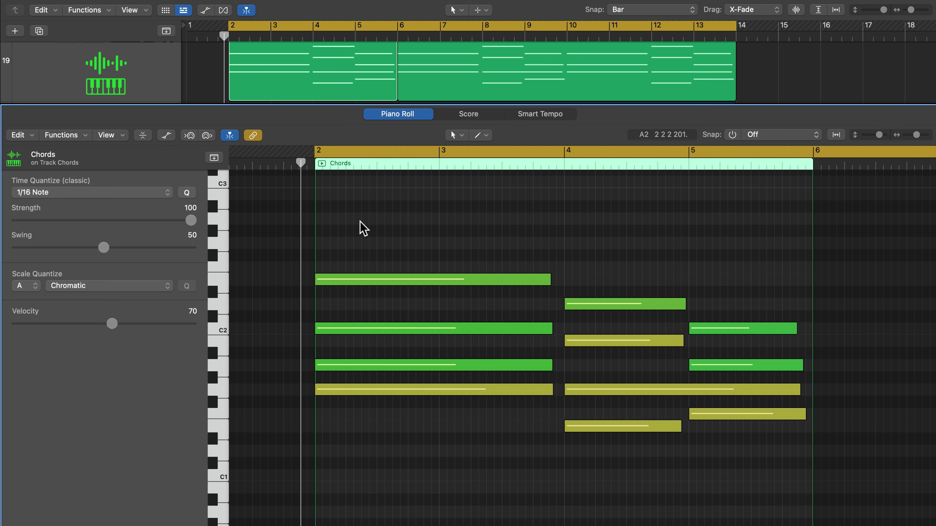
Set the scale quantize to A Major (Ionian) and apply it to all notes in the Chords region.
{"action": "left_click_drag", "start_coordinate": [382, 218], "coordinate": [754, 474]}
{"action": "left_click", "coordinate": [572, 462]}
{"action": "left_click", "coordinate": [35, 286]}
{"action": "left_click", "coordinate": [72, 290]}
{"action": "left_click", "coordinate": [74, 289]}
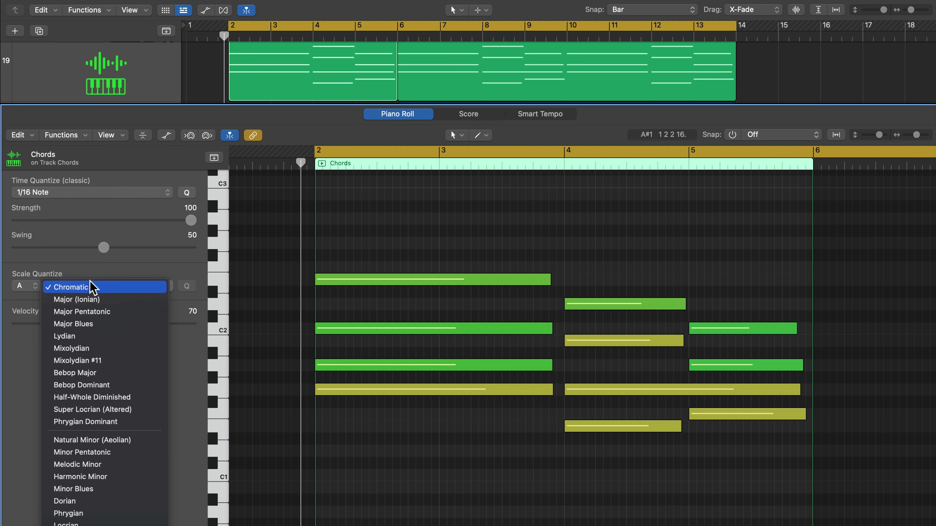
{"action": "left_click", "coordinate": [97, 300]}
{"action": "left_click_drag", "start_coordinate": [355, 225], "coordinate": [726, 477]}
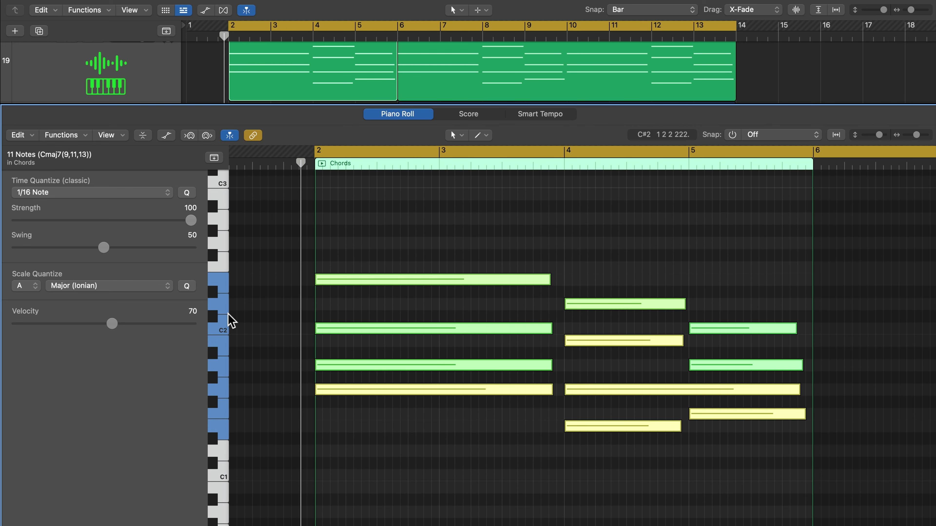
{"action": "left_click", "coordinate": [188, 286]}
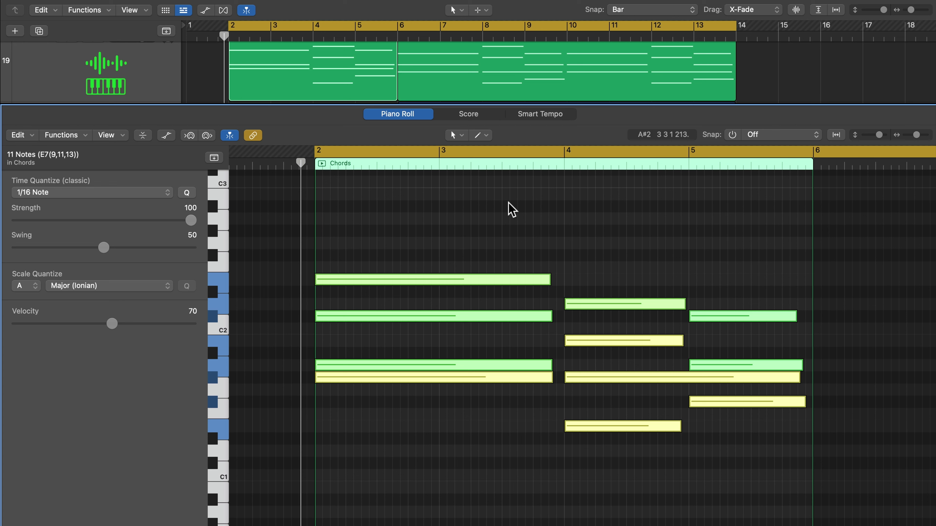
Undo the scale quantize on the chord notes, deselect them and set the scale quantize root to Off.
{"action": "key", "text": "super+z"}
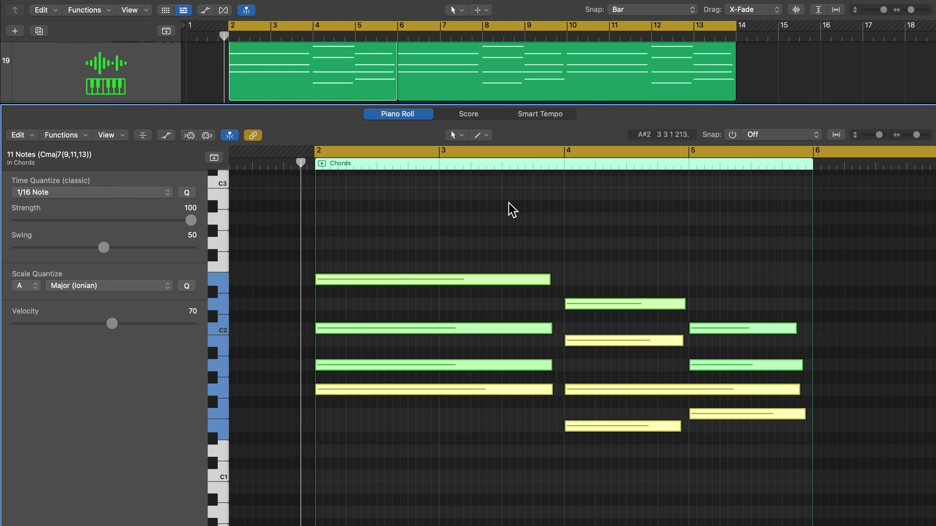
{"action": "left_click", "coordinate": [513, 211]}
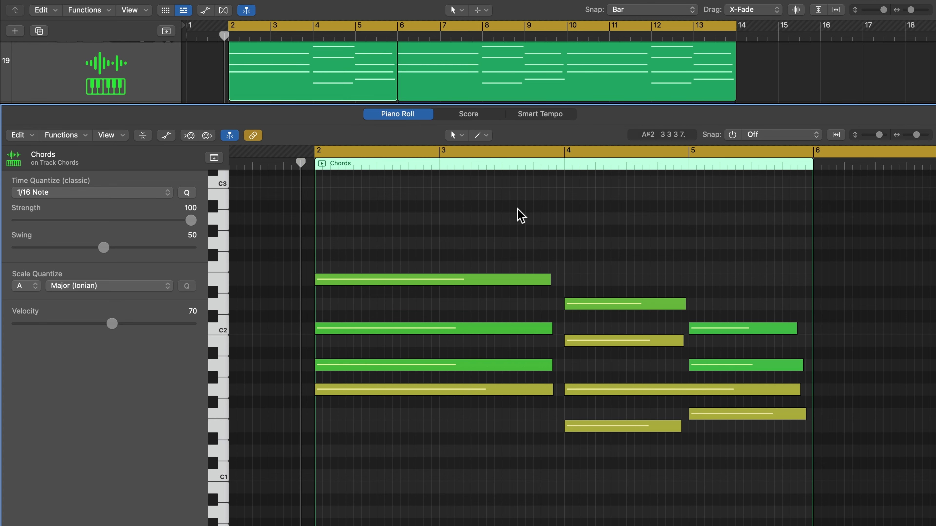
{"action": "left_click", "coordinate": [29, 286]}
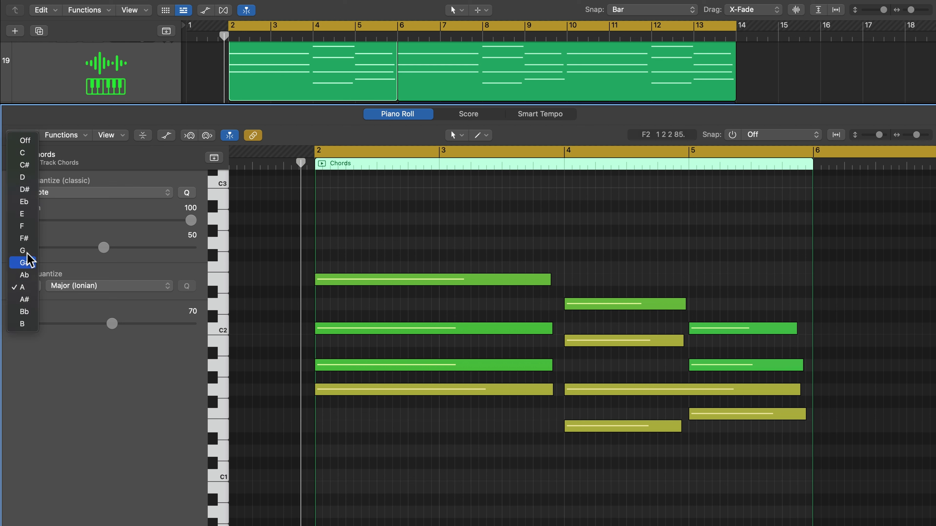
{"action": "left_click", "coordinate": [27, 143]}
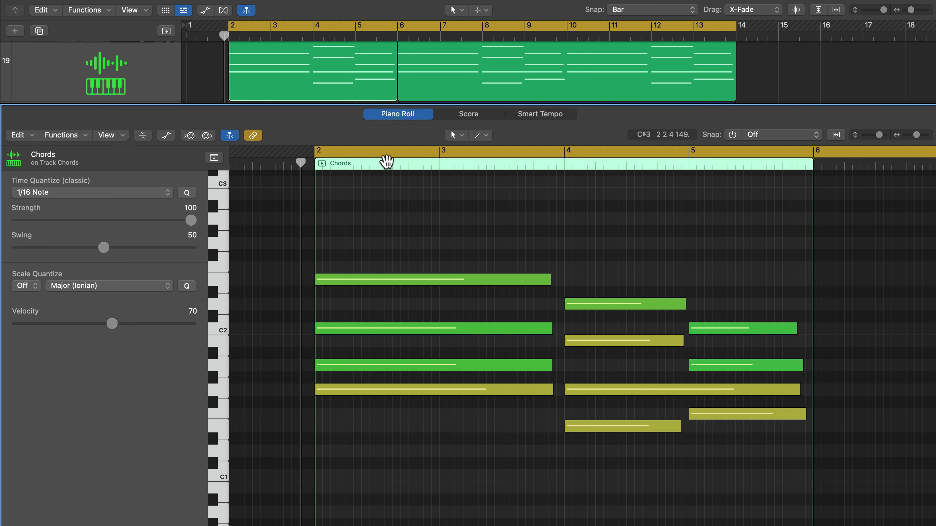
Switch the Piano Roll's primary tool to the Eraser Tool, the Join Tool and back to the Pointer Tool.
{"action": "left_click", "coordinate": [455, 136]}
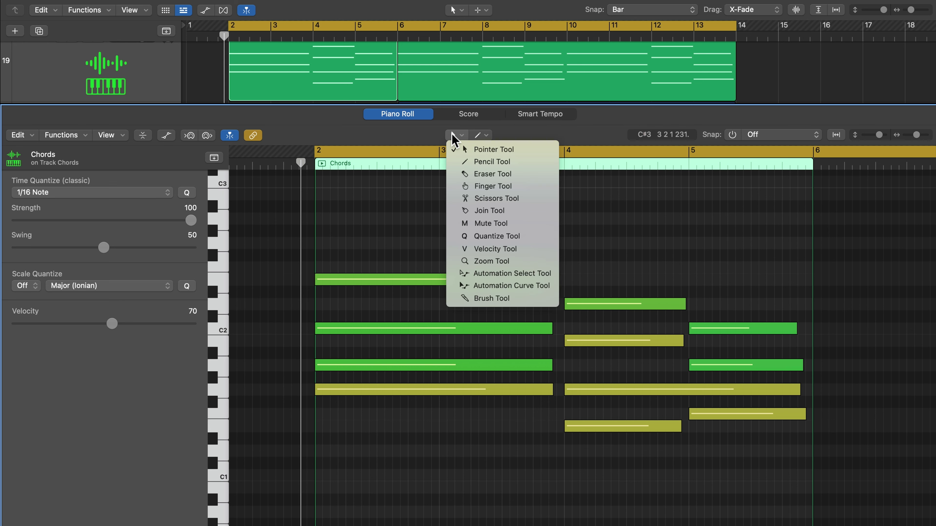
{"action": "left_click", "coordinate": [426, 135]}
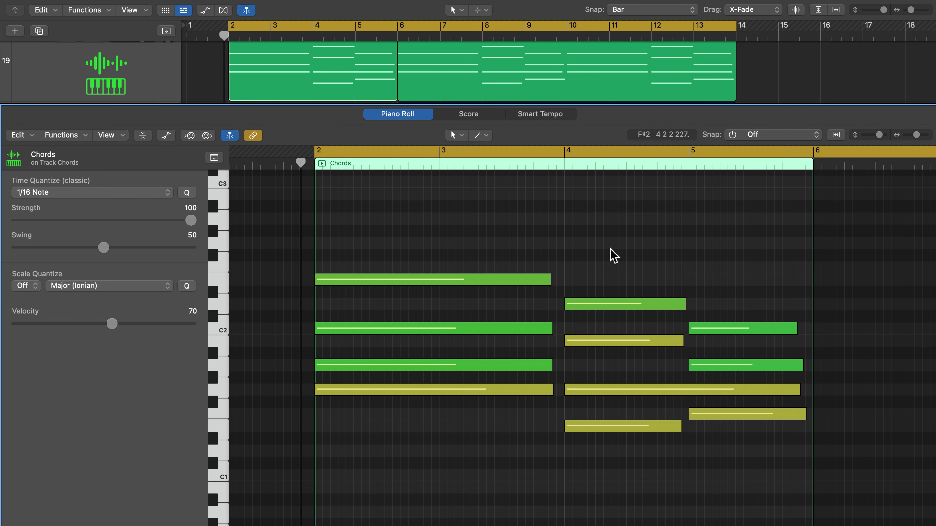
{"action": "key", "text": "t"}
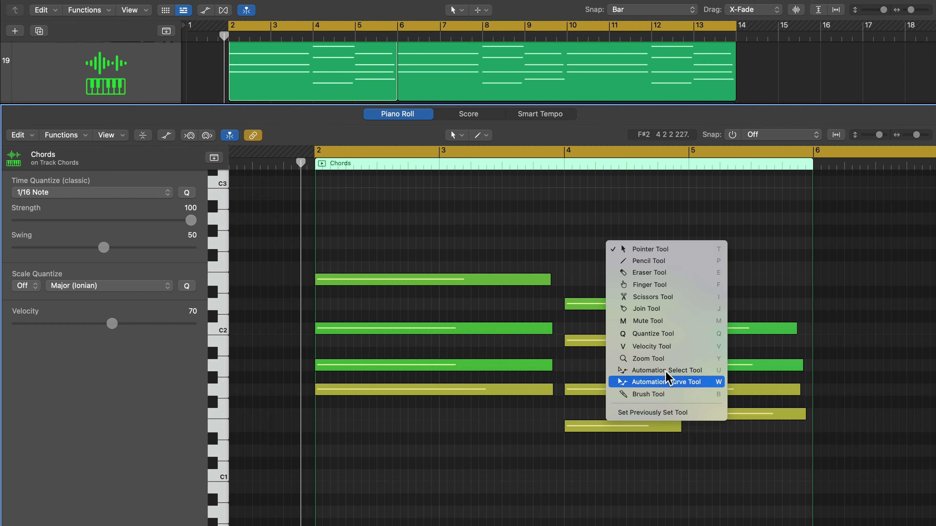
{"action": "left_click", "coordinate": [657, 274]}
{"action": "key", "text": "t"}
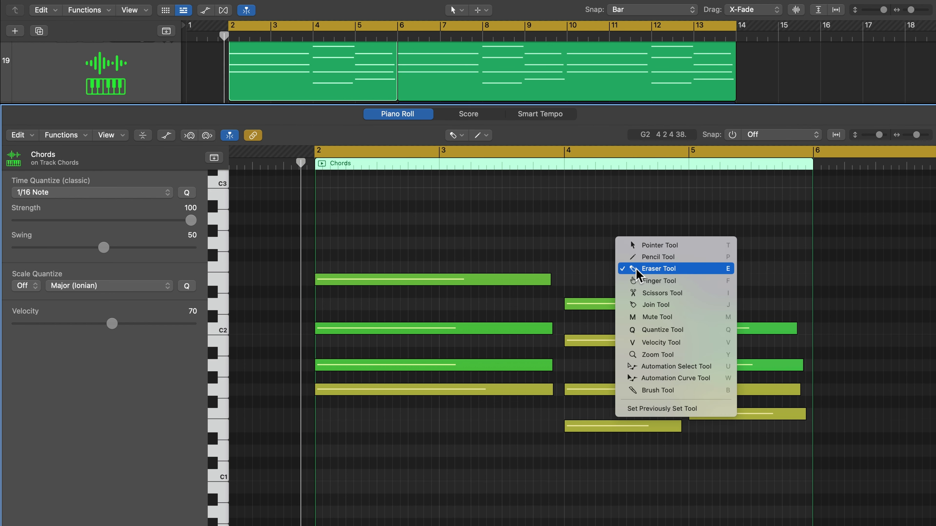
{"action": "left_click", "coordinate": [653, 305]}
{"action": "key", "text": "t"}
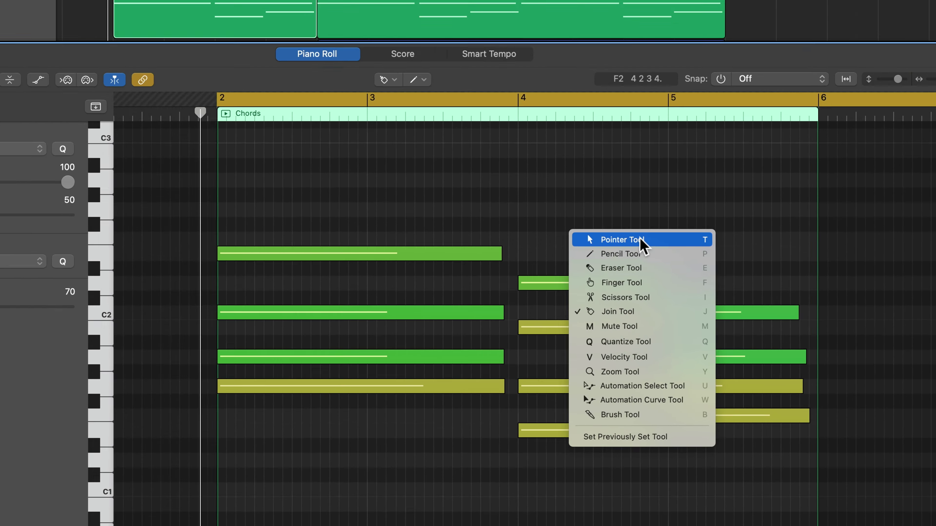
{"action": "left_click", "coordinate": [475, 53]}
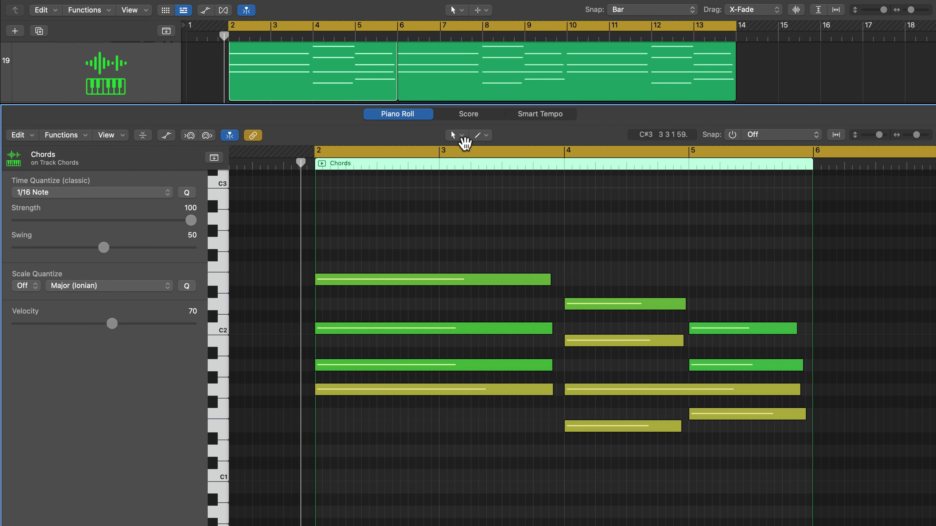
Switch the Piano Roll's primary tool to the Pencil Tool, the Quantize Tool and back to the Pointer Tool.
{"action": "left_click", "coordinate": [455, 135]}
{"action": "left_click", "coordinate": [544, 223]}
{"action": "key", "text": "t"}
{"action": "key", "text": "t"}
{"action": "key", "text": "t"}
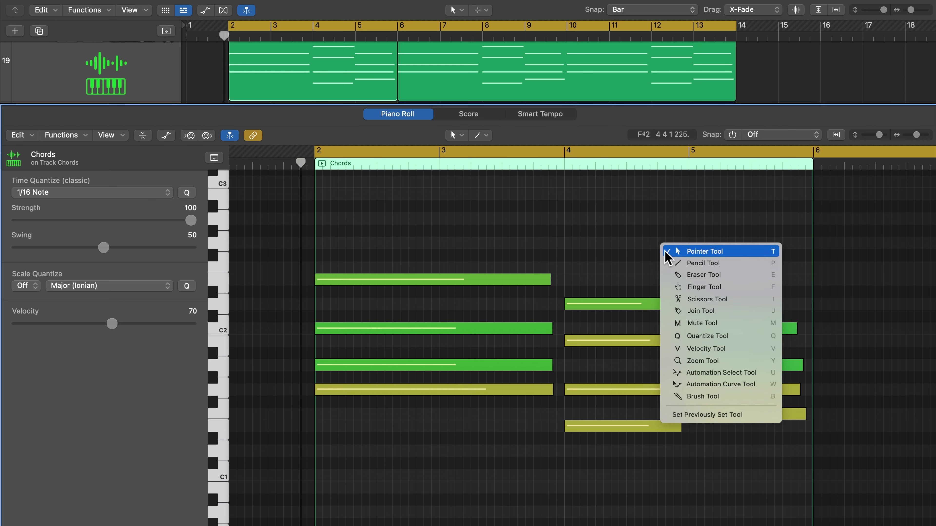
{"action": "key", "text": "p"}
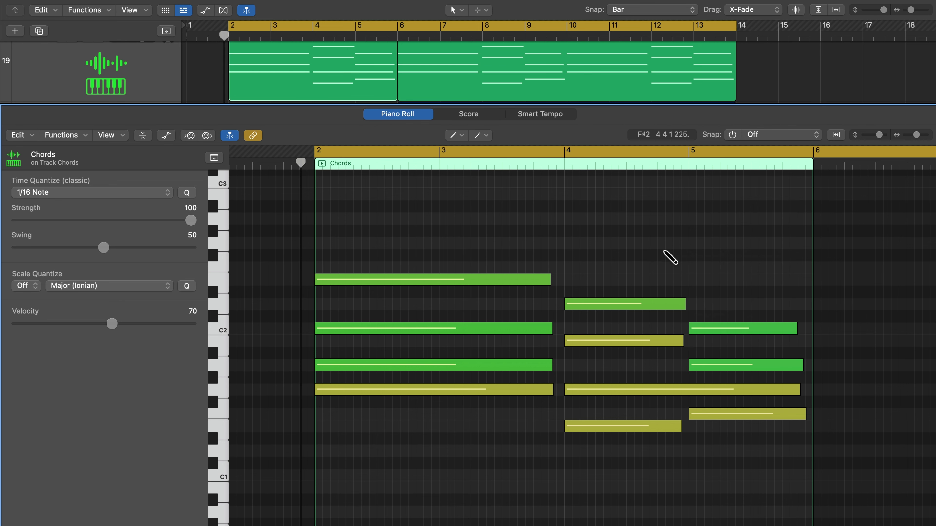
{"action": "key", "text": "t"}
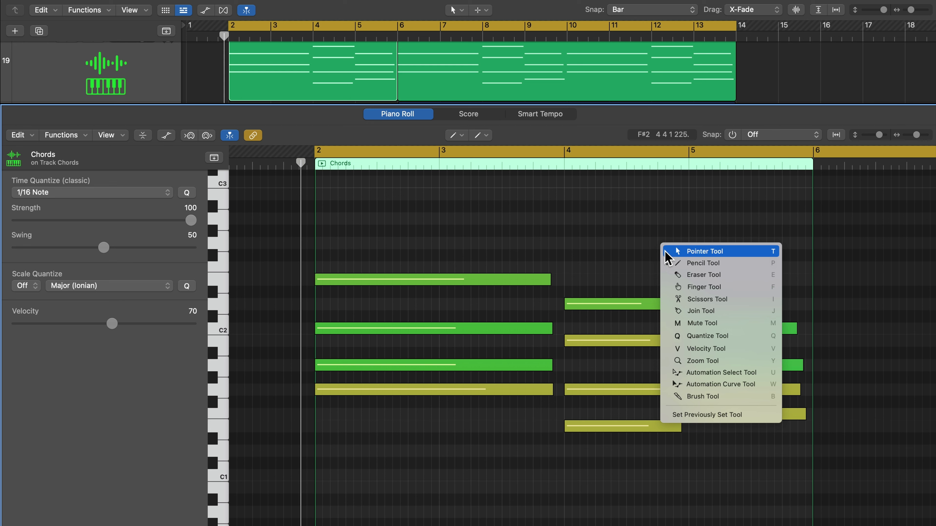
{"action": "key", "text": "q"}
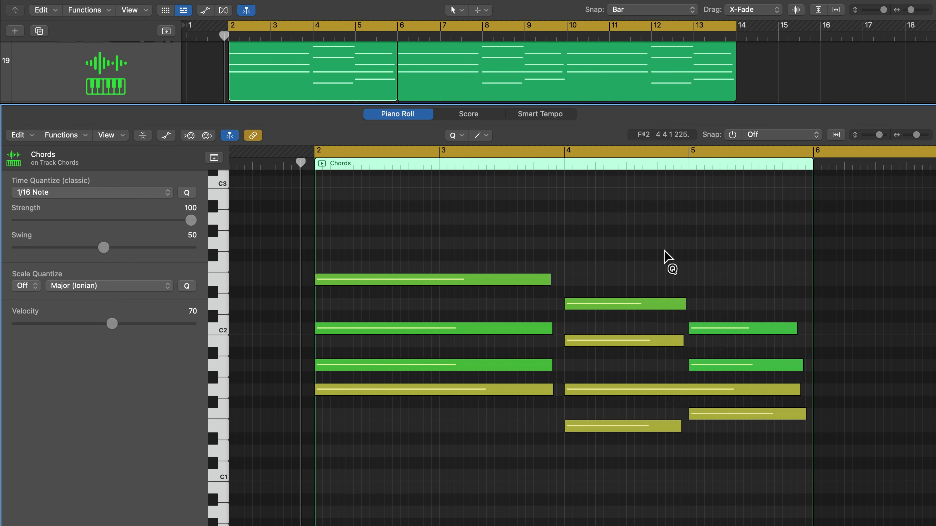
{"action": "key", "text": "t"}
{"action": "key", "text": "t"}
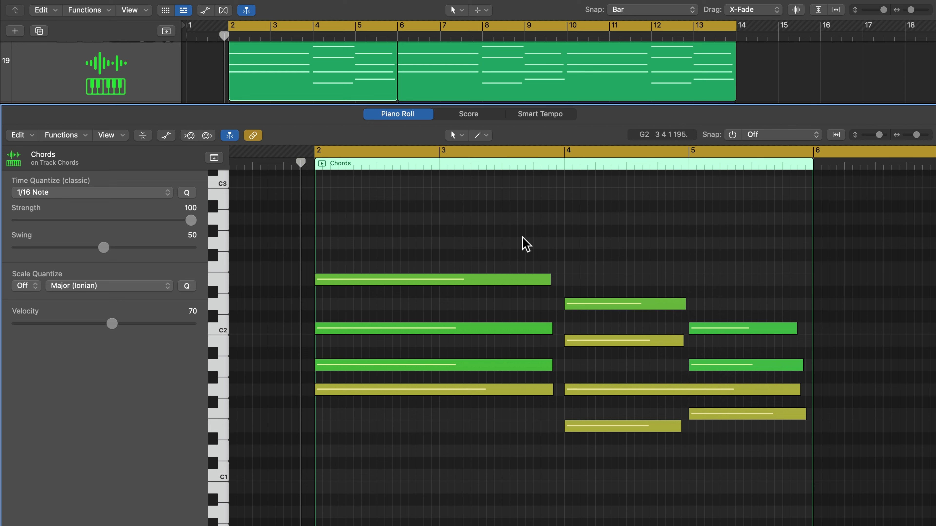
Show the available choices for the Piano Roll's secondary tool.
{"action": "left_click", "coordinate": [483, 136]}
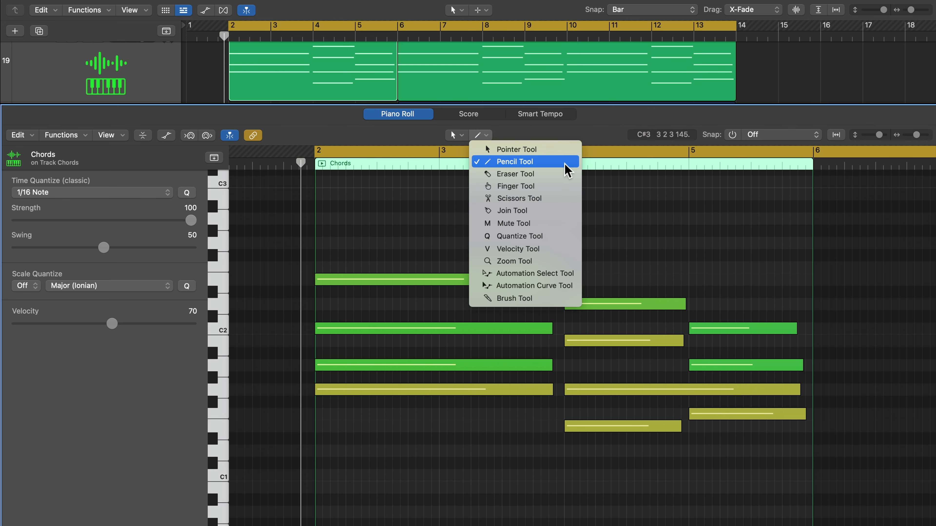